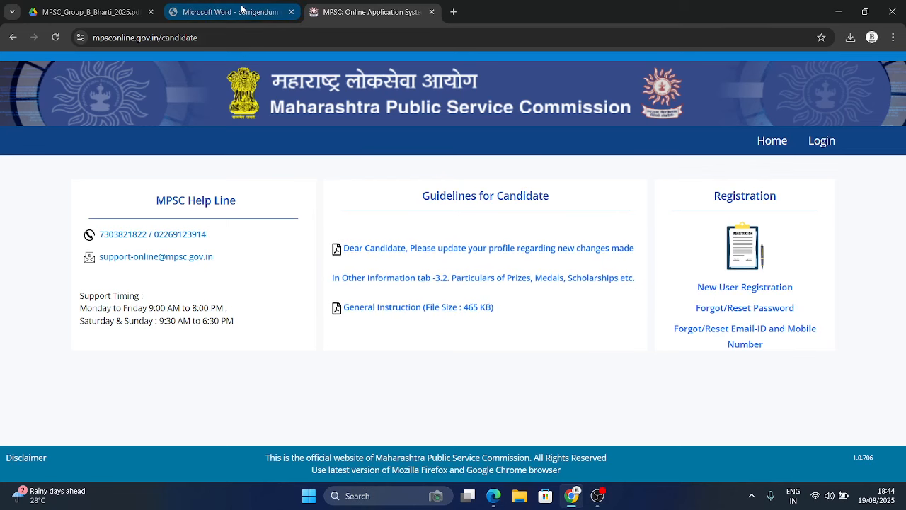
# Examine the vacancy tables for the Assistant Section Officer and State Tax Inspector posts in the MPSC_Group_B_Bharti_2025.pdf advertisement.
pyautogui.moveTo(241, 9)
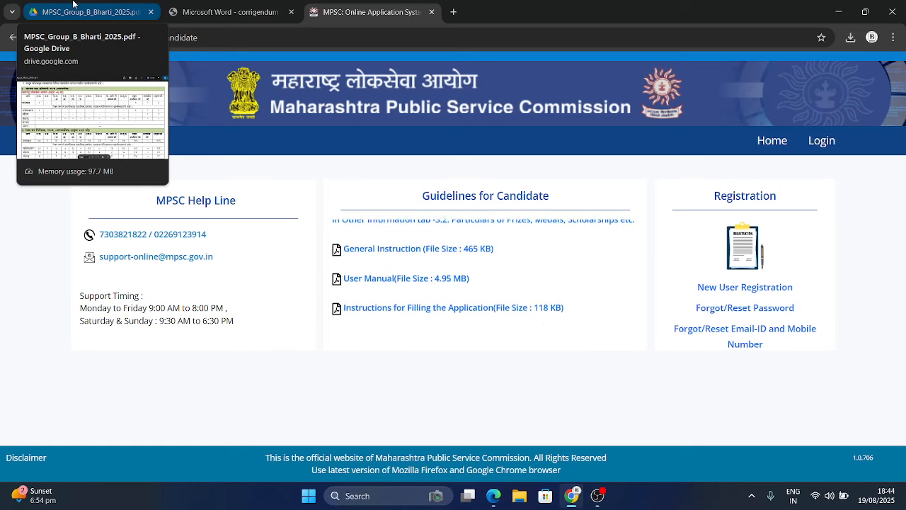
pyautogui.click(92, 12)
pyautogui.scroll(2, 179, 242)
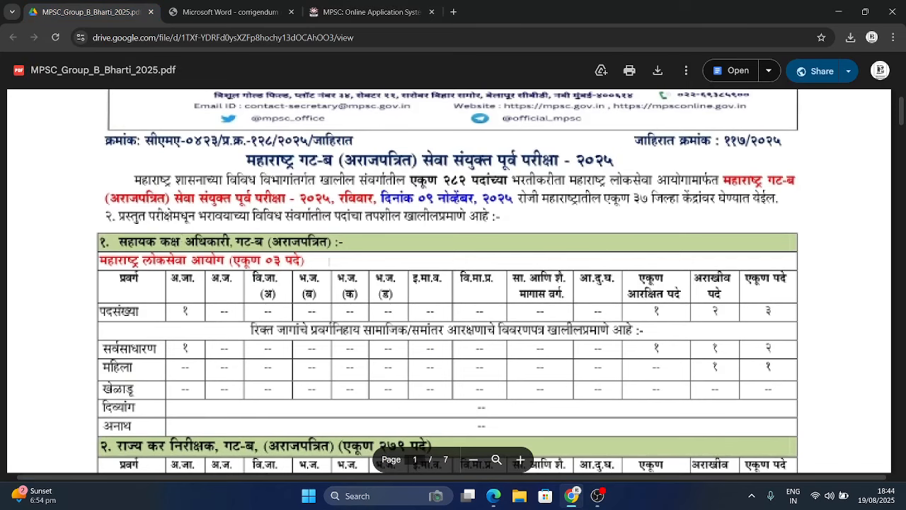
pyautogui.scroll(-2, 244, 285)
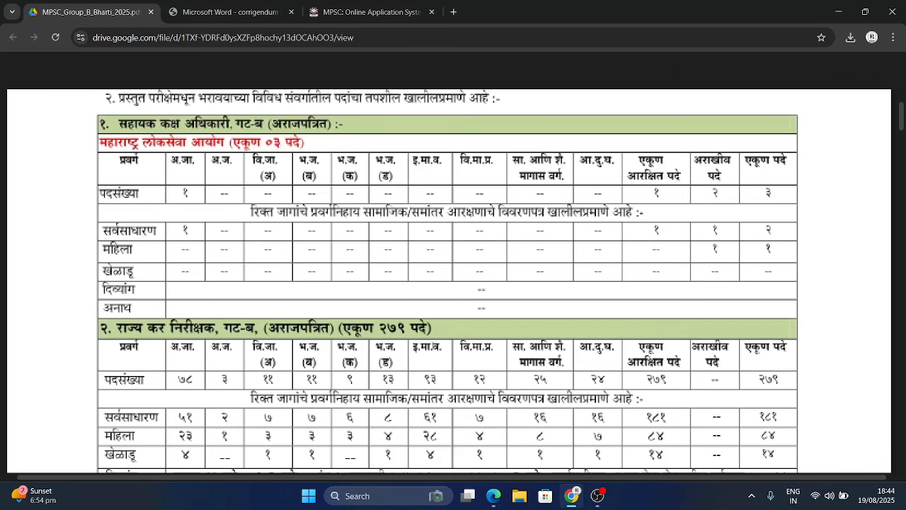
pyautogui.scroll(-4, 453, 283)
# Read through the PSI corrigendum PDF, covering the Police Sub-Inspector vacancies, age limits, physical eligibility and closing instructions.
pyautogui.click(228, 12)
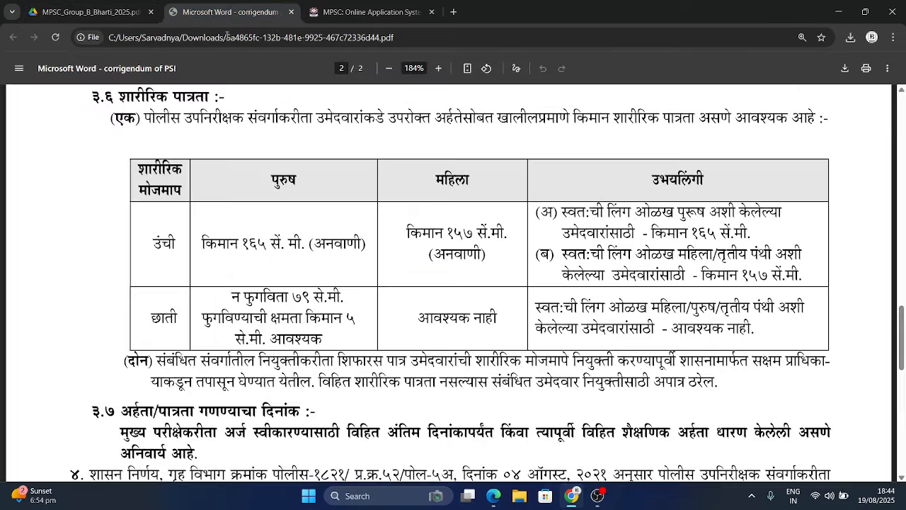
pyautogui.scroll(15, 268, 302)
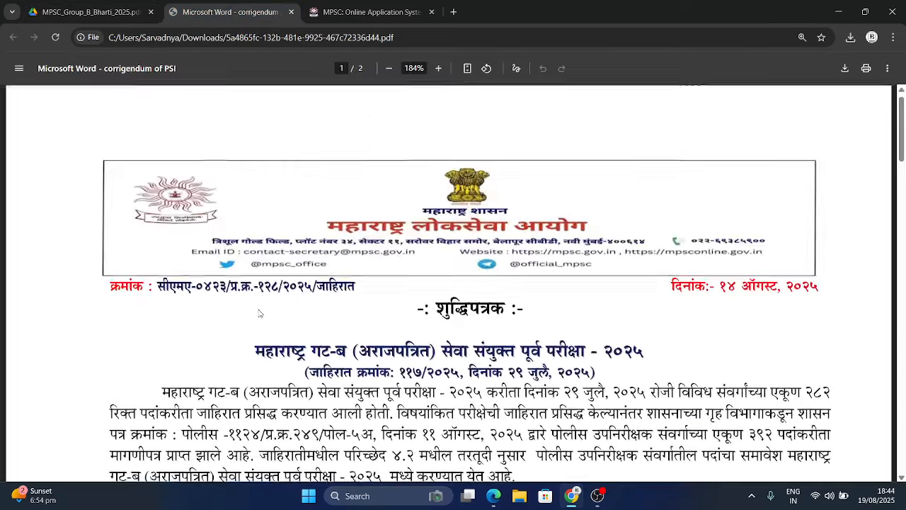
pyautogui.scroll(-5, 259, 313)
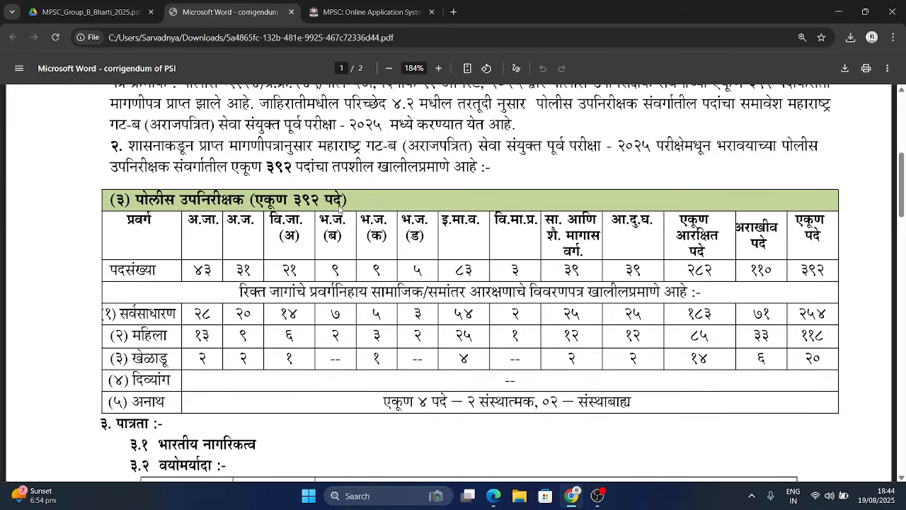
pyautogui.scroll(-3, 312, 330)
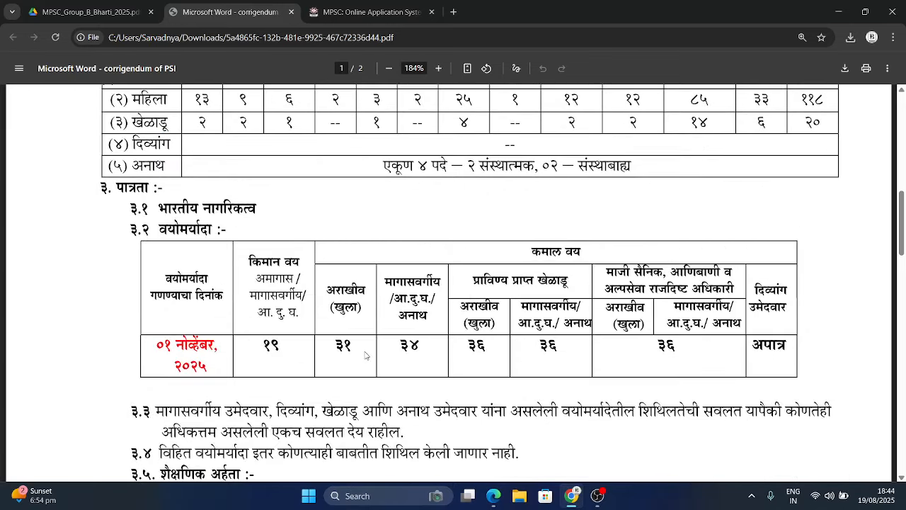
pyautogui.scroll(-20, 366, 354)
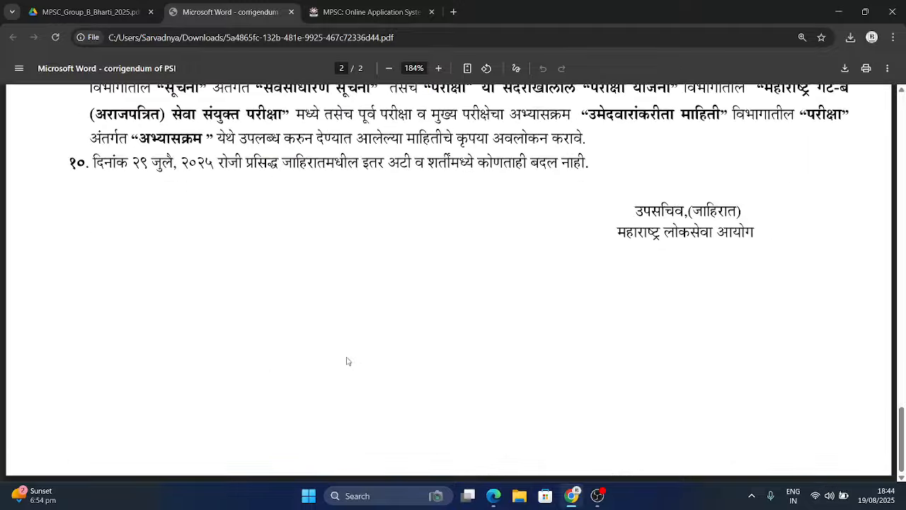
pyautogui.scroll(3, 347, 361)
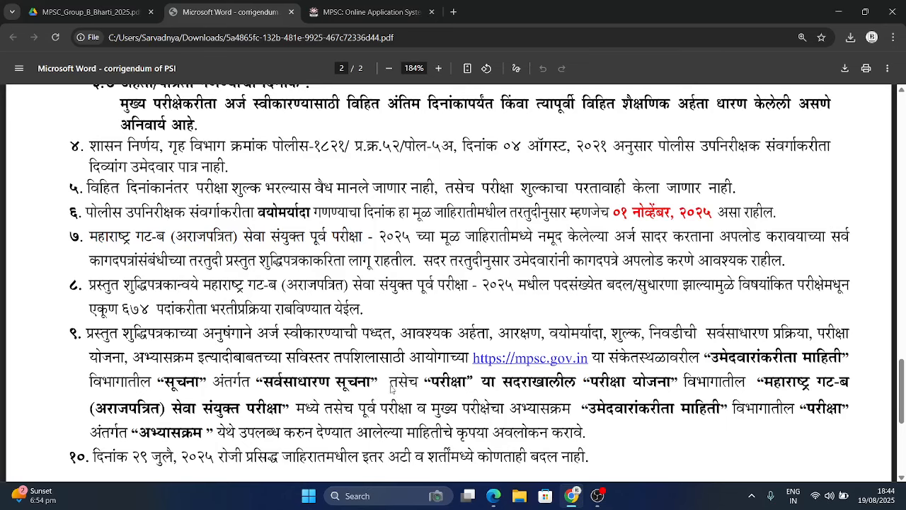
pyautogui.scroll(3, 371, 357)
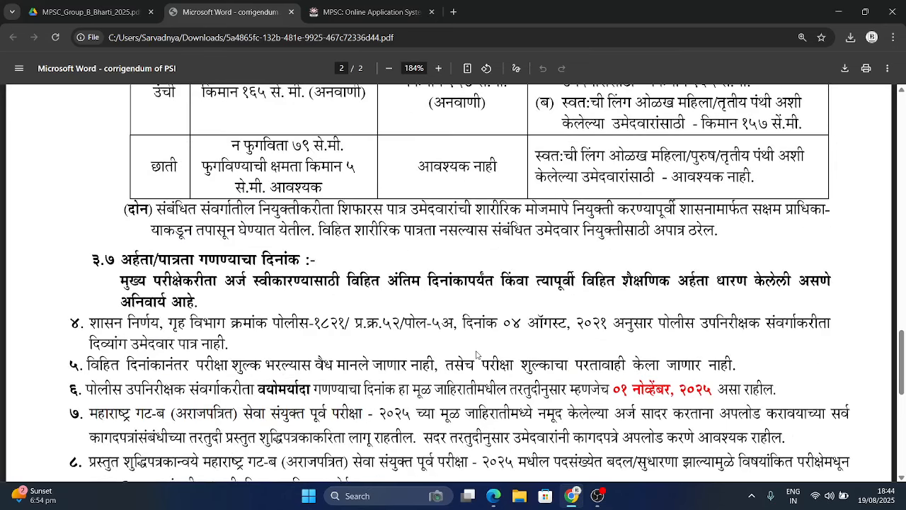
pyautogui.scroll(-3, 302, 354)
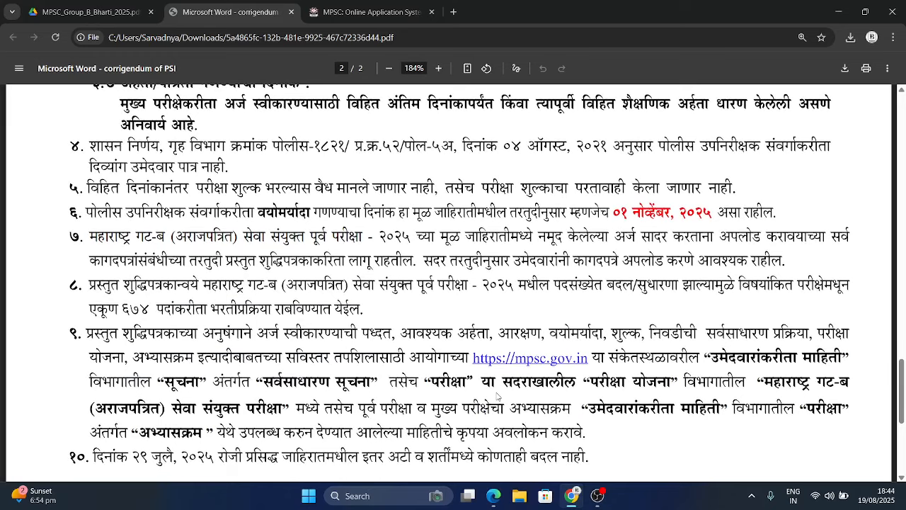
pyautogui.scroll(-2, 374, 306)
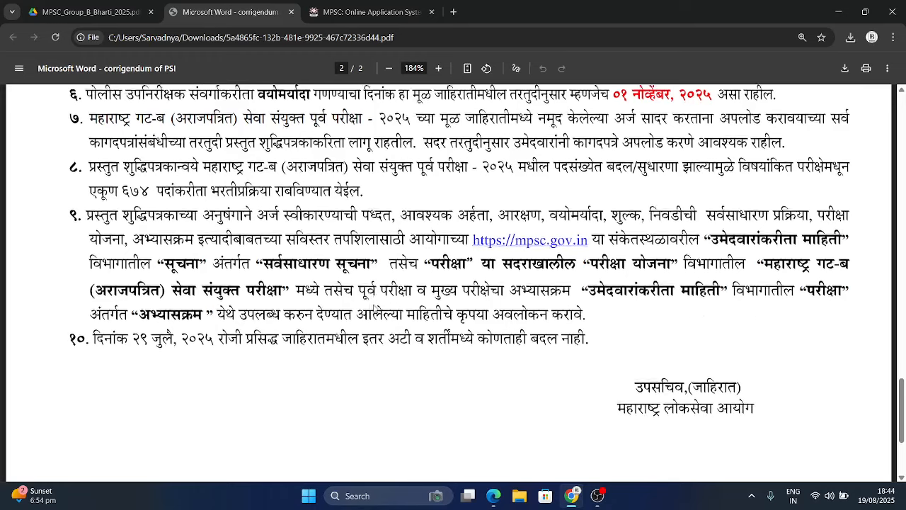
pyautogui.scroll(5, 375, 306)
pyautogui.scroll(15, 374, 308)
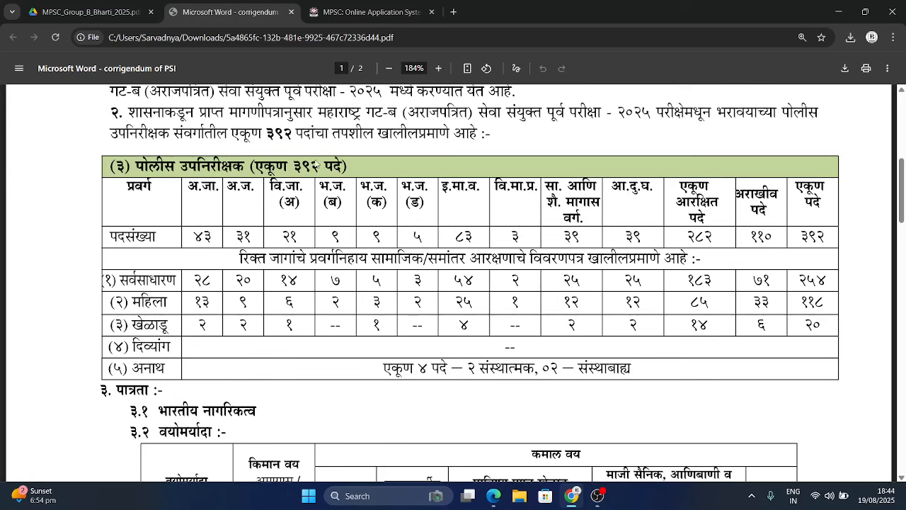
# Return to the Group B advertisement PDF and review the State Tax Inspector vacancy table with its category breakdown.
pyautogui.click(89, 6)
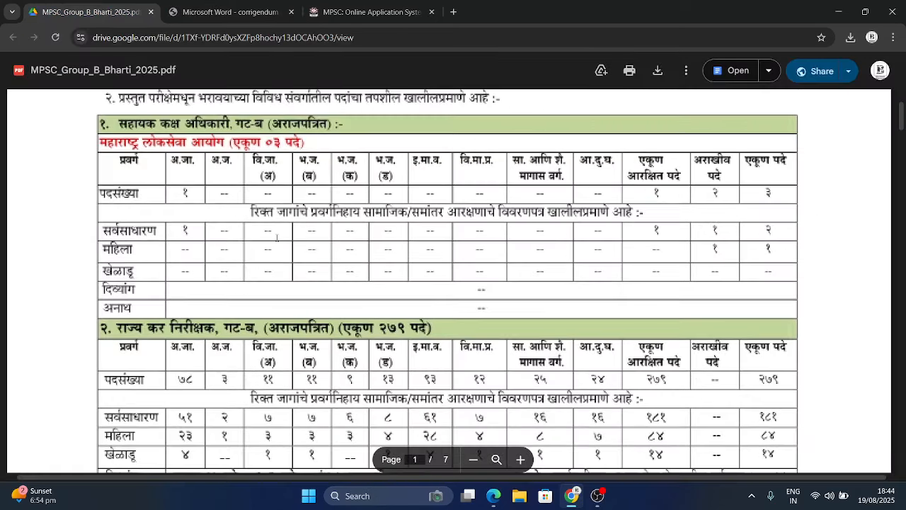
pyautogui.scroll(-1, 177, 293)
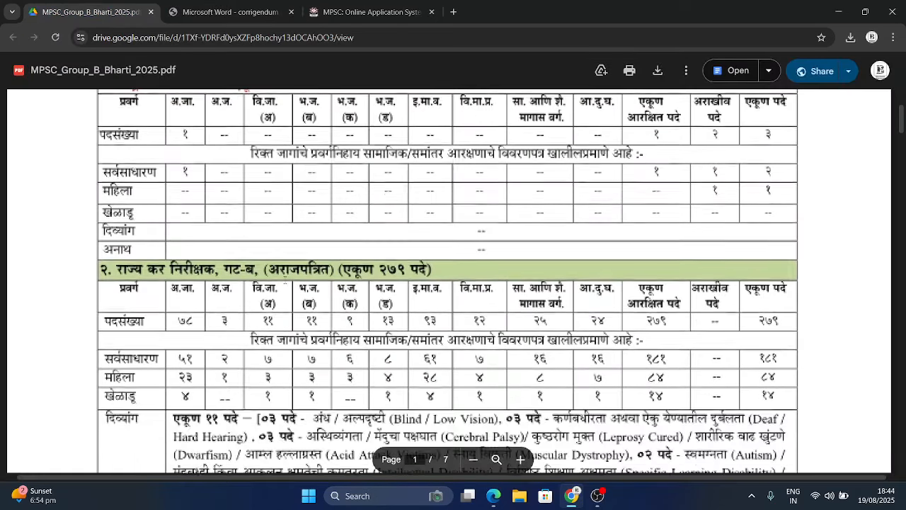
pyautogui.scroll(-1, 159, 281)
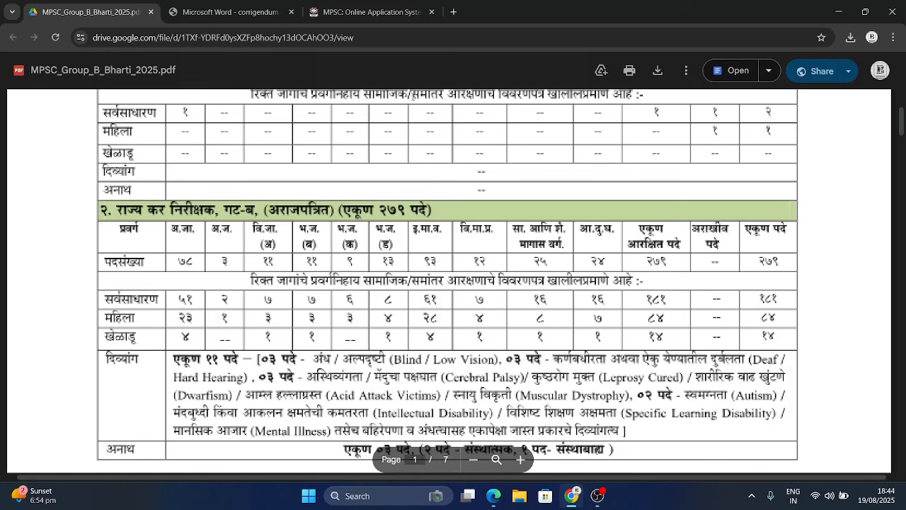
# Switch to the mpsconline.gov.in/candidate page and display it in full screen.
pyautogui.click(370, 5)
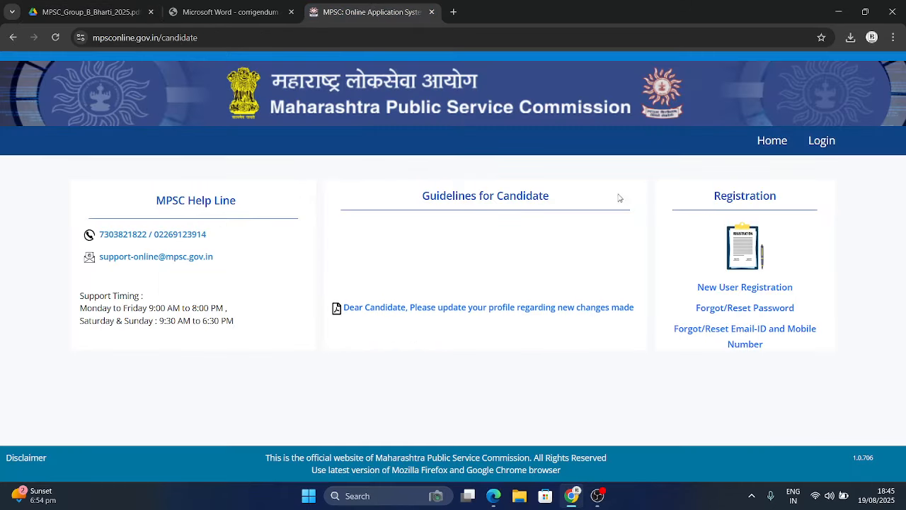
pyautogui.click(144, 40)
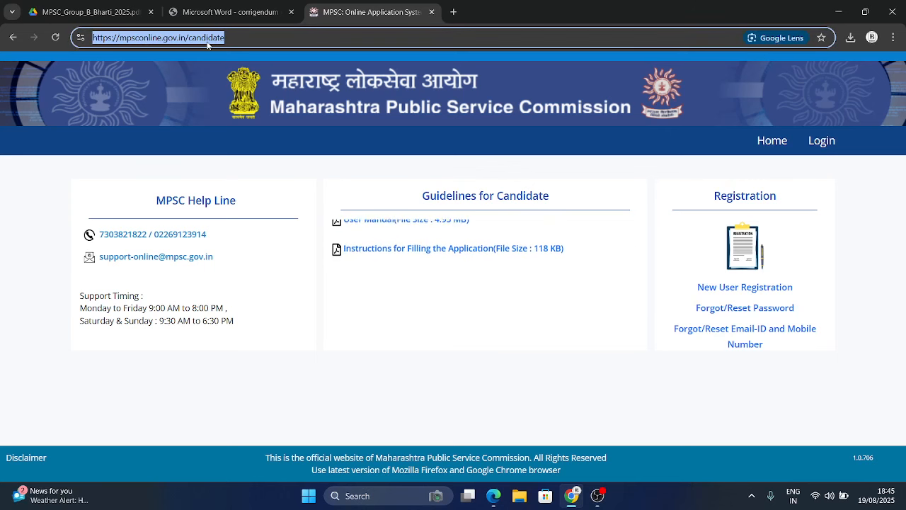
pyautogui.click(181, 70)
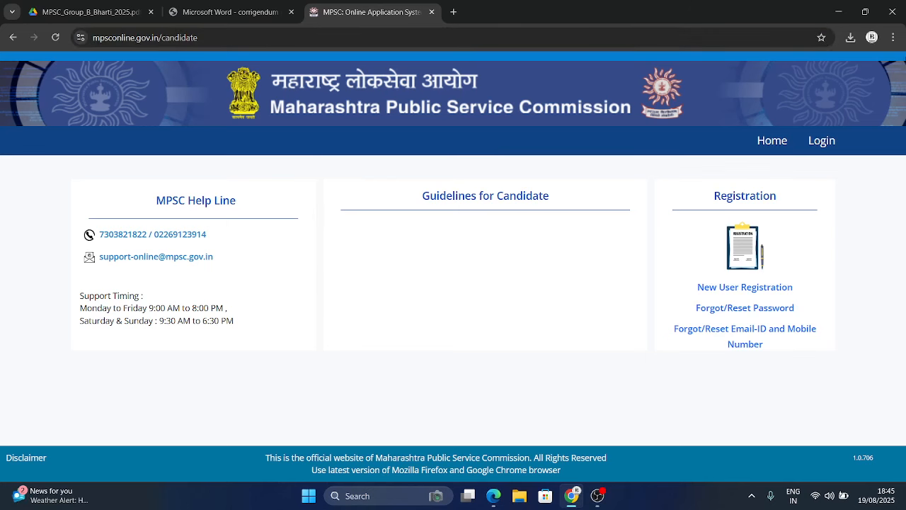
pyautogui.click(892, 37)
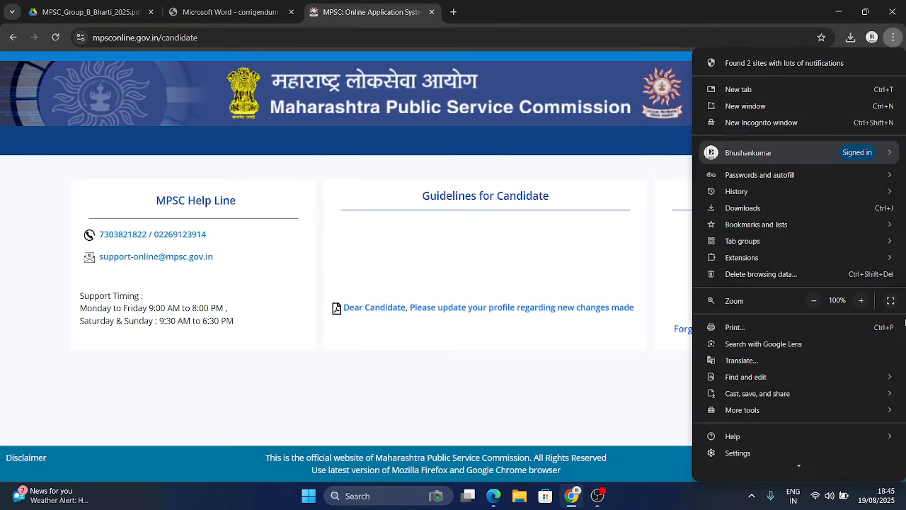
pyautogui.click(891, 301)
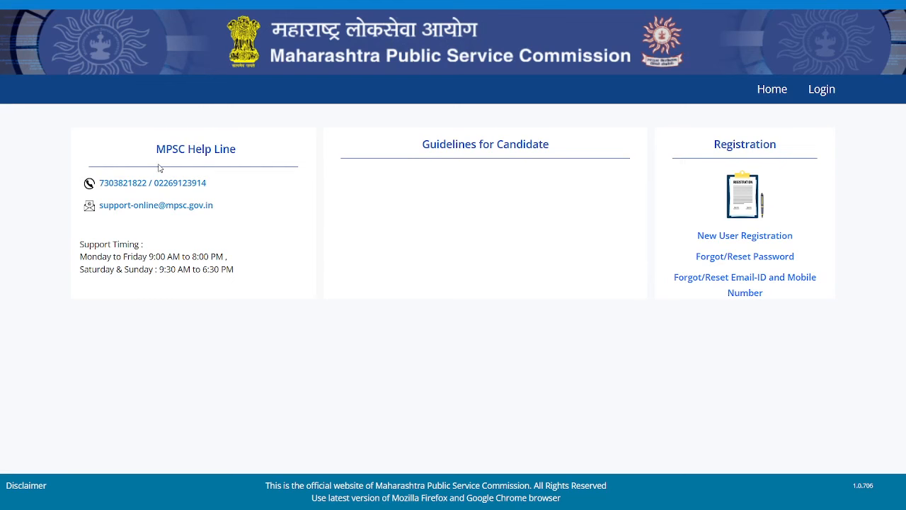
# Review the MPSC Help Line contact details and the Guidelines for Candidate heading, highlighting each in turn.
pyautogui.moveTo(158, 148); pyautogui.dragTo(249, 157)
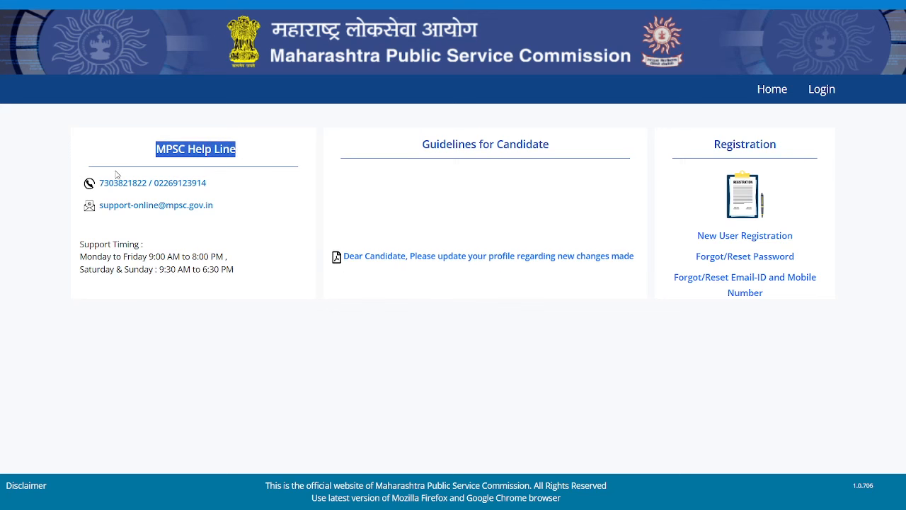
pyautogui.click(89, 157)
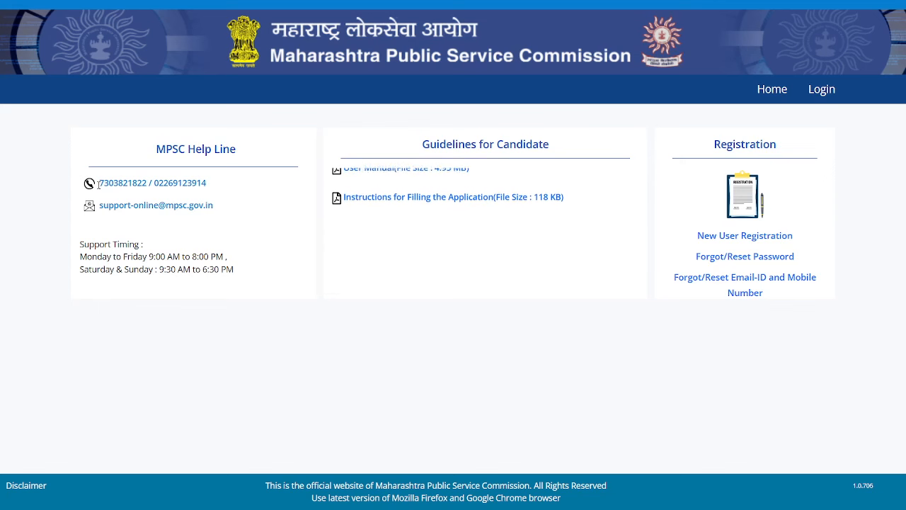
pyautogui.moveTo(98, 184); pyautogui.dragTo(213, 201)
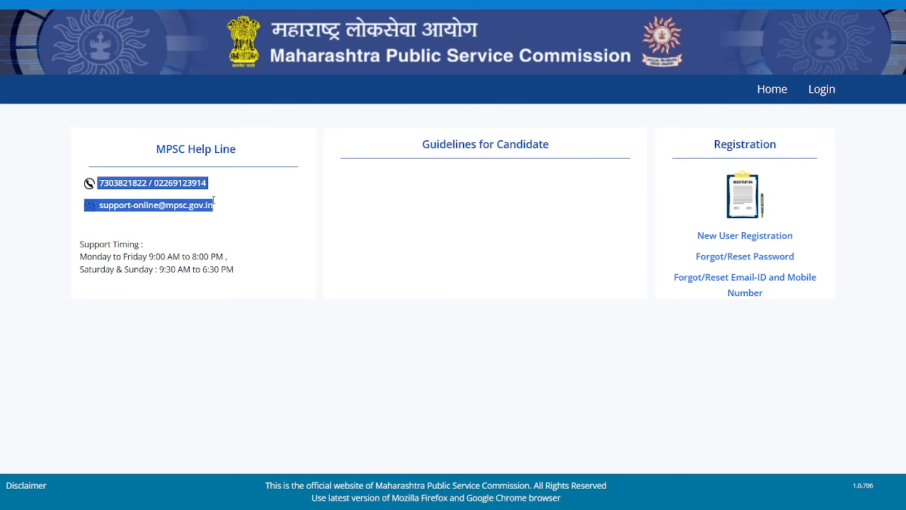
pyautogui.click(436, 192)
pyautogui.moveTo(422, 144); pyautogui.dragTo(550, 144)
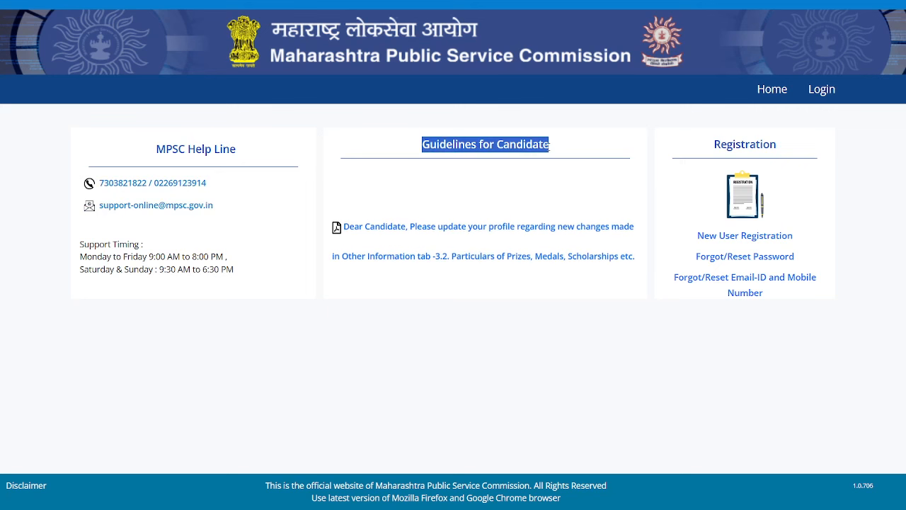
pyautogui.click(599, 148)
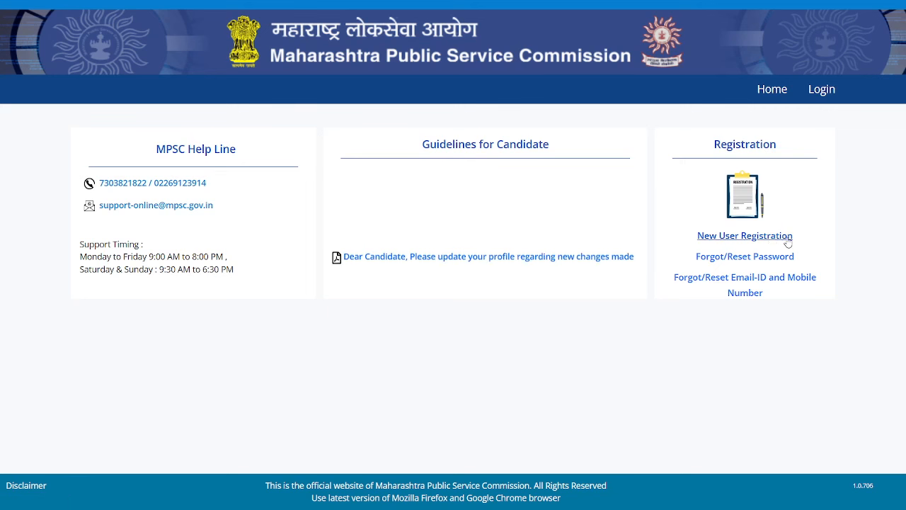
# Open the New User Registration form and highlight its Register heading and the mandatory fields note.
pyautogui.click(731, 240)
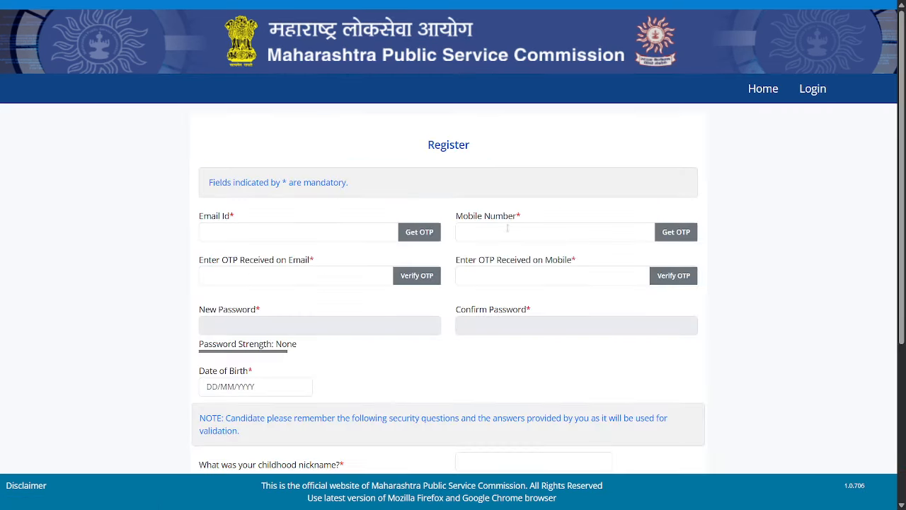
pyautogui.moveTo(428, 144); pyautogui.dragTo(505, 150)
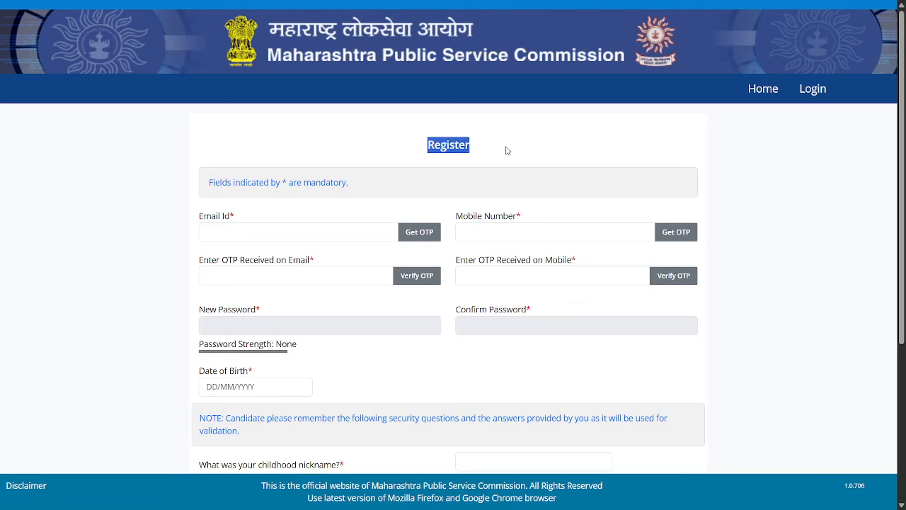
pyautogui.click(506, 150)
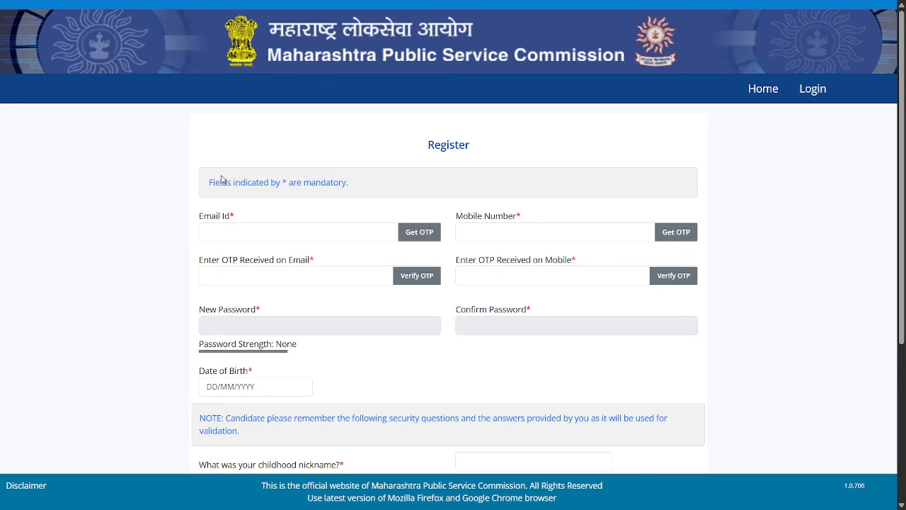
pyautogui.moveTo(221, 179); pyautogui.dragTo(350, 189)
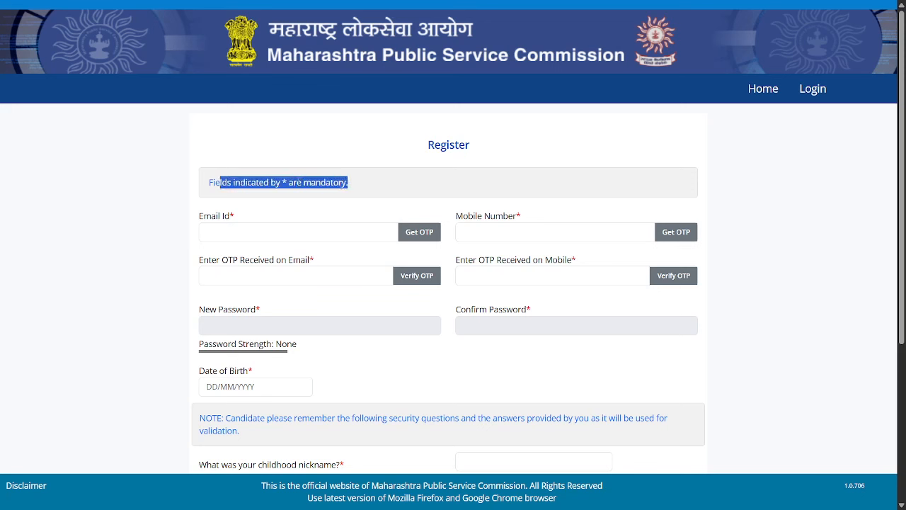
pyautogui.click(256, 187)
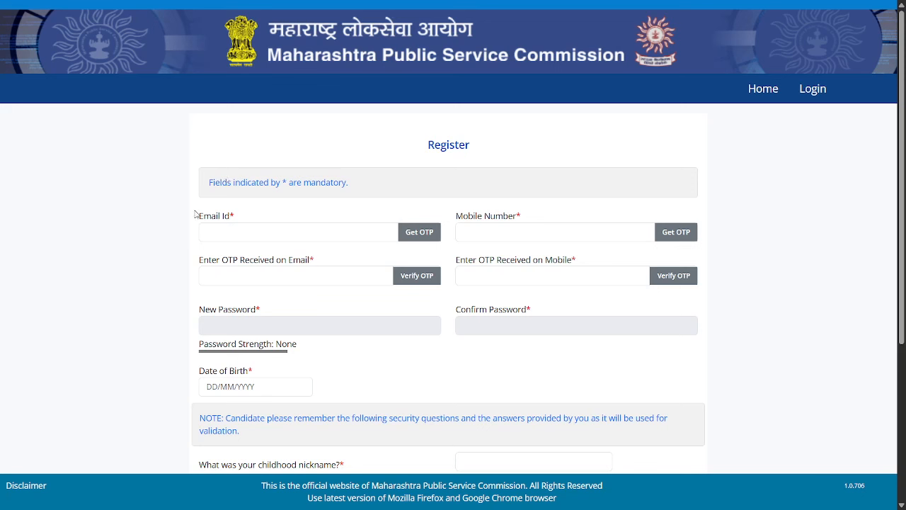
# Point out the Email Id and Mobile Number labels and the two OTP entry fields on the registration form.
pyautogui.moveTo(199, 215); pyautogui.dragTo(235, 216)
pyautogui.click(282, 217)
pyautogui.moveTo(522, 217); pyautogui.dragTo(487, 220)
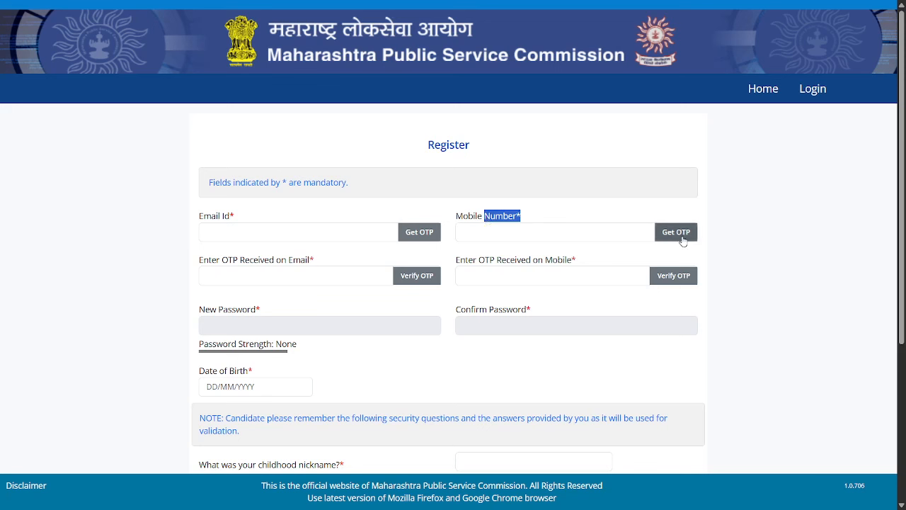
pyautogui.click(293, 273)
pyautogui.click(566, 284)
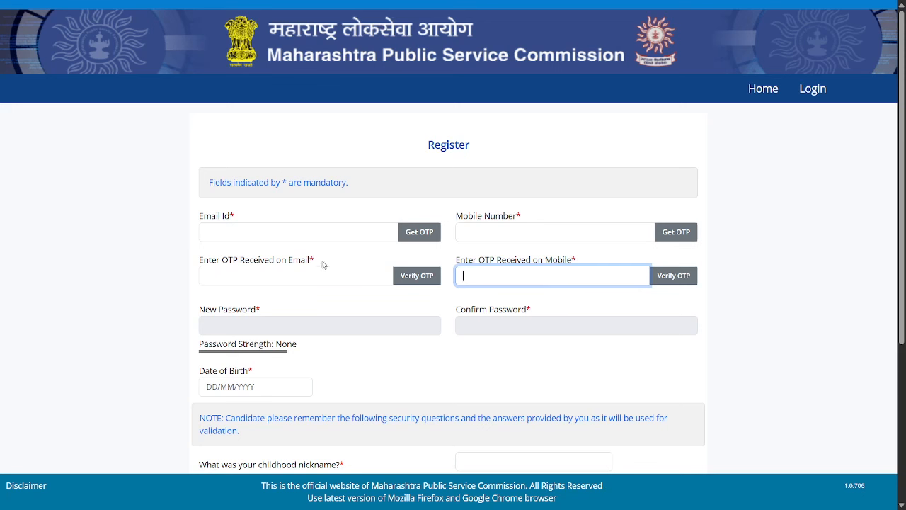
pyautogui.click(368, 273)
pyautogui.click(465, 276)
# Point out the New Password field and view the date of birth and security question fields below it.
pyautogui.click(204, 304)
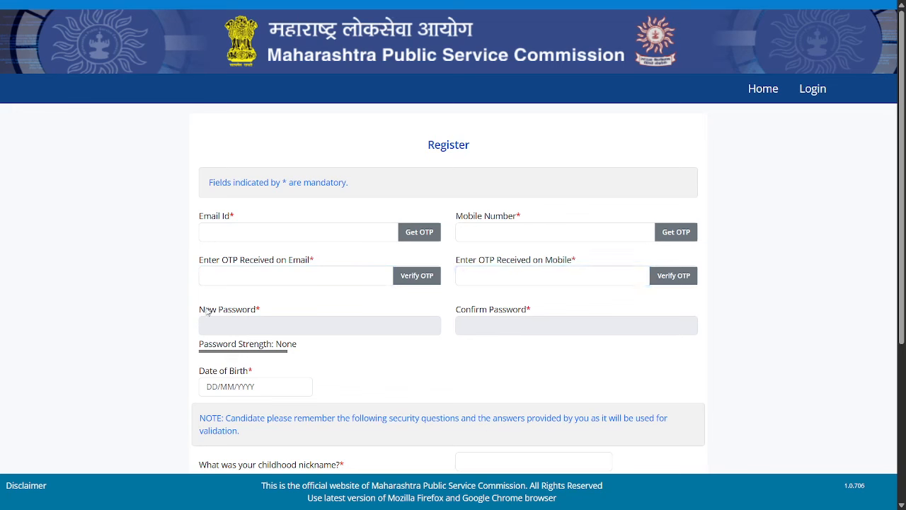
pyautogui.moveTo(205, 311); pyautogui.dragTo(287, 314)
pyautogui.click(318, 313)
pyautogui.scroll(-1, 319, 311)
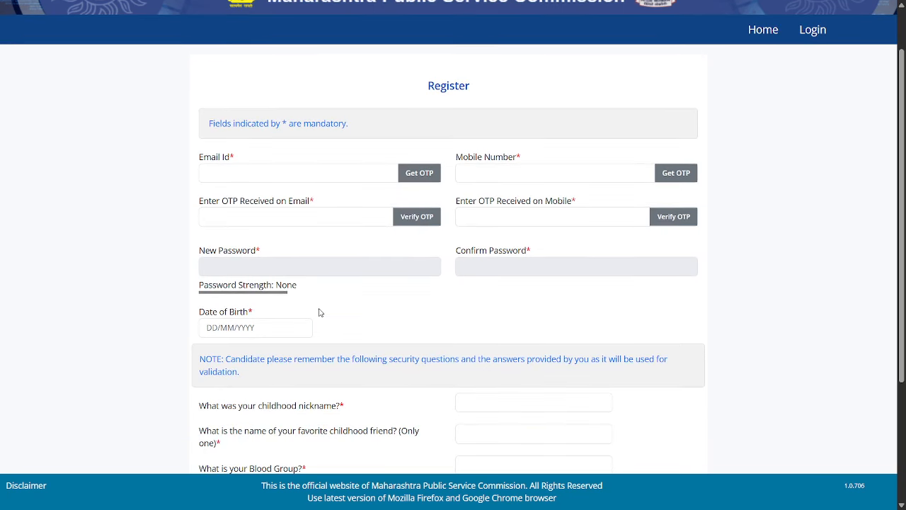
# Point out the Date of Birth field and highlight the note about remembering the security questions and answers.
pyautogui.click(236, 324)
pyautogui.click(399, 313)
pyautogui.scroll(-2, 346, 318)
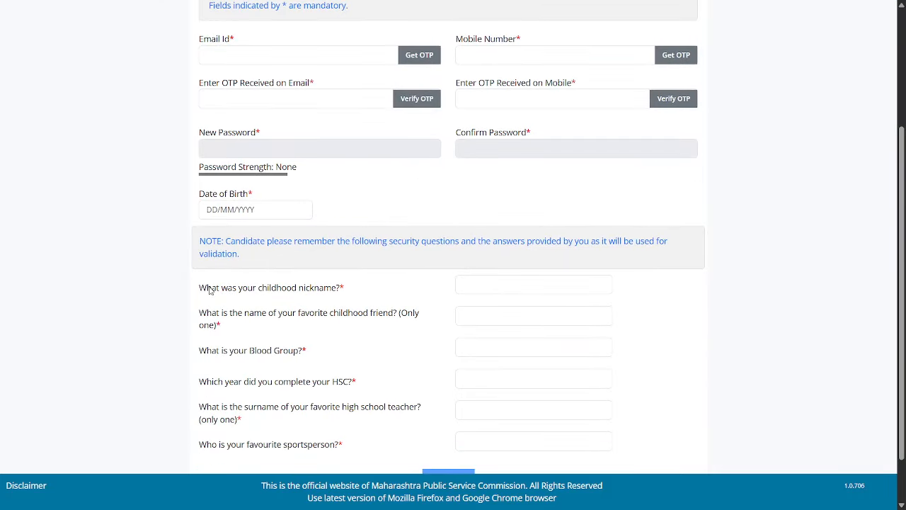
pyautogui.moveTo(217, 239); pyautogui.dragTo(436, 253)
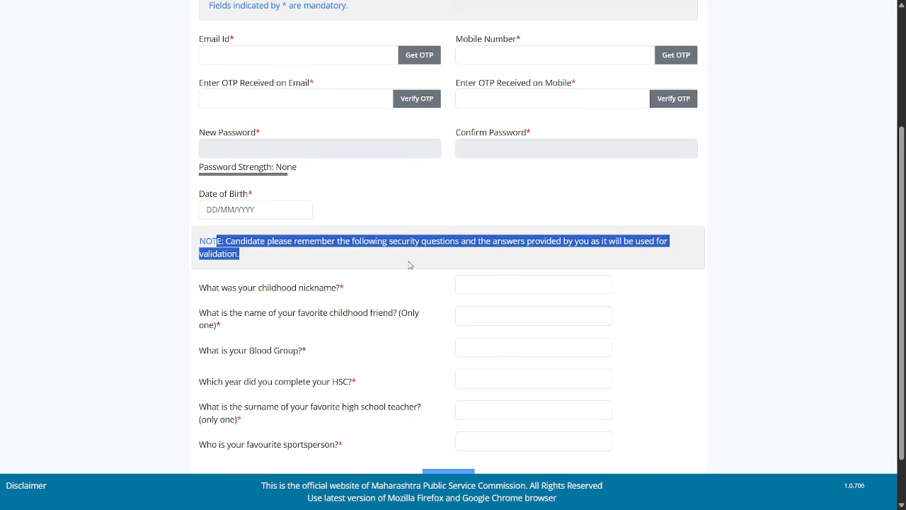
pyautogui.click(319, 261)
# Highlight the security questions on childhood nickname, favorite childhood friend and blood group one after another.
pyautogui.moveTo(193, 286); pyautogui.dragTo(339, 290)
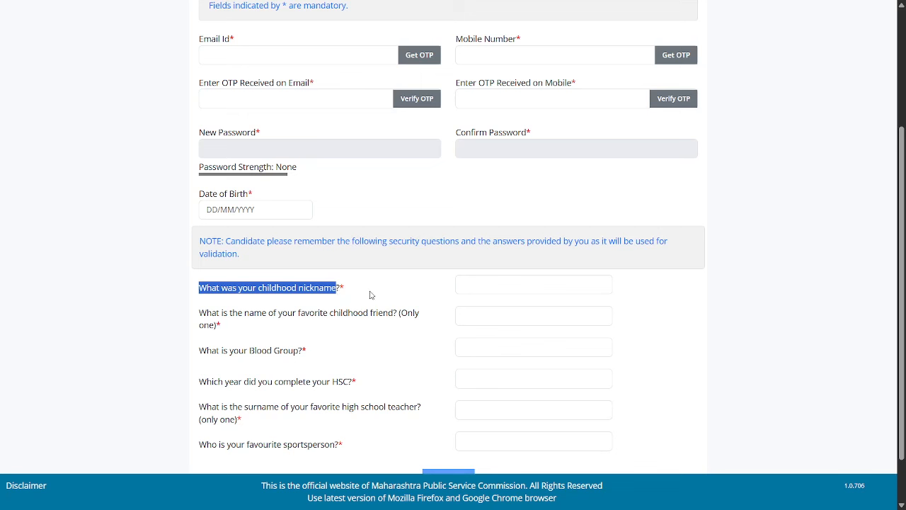
pyautogui.click(370, 295)
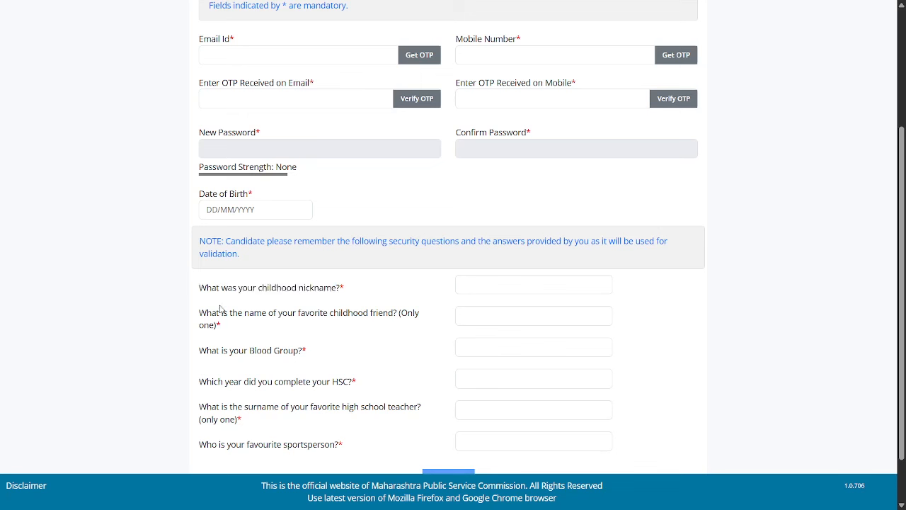
pyautogui.moveTo(209, 310); pyautogui.dragTo(261, 328)
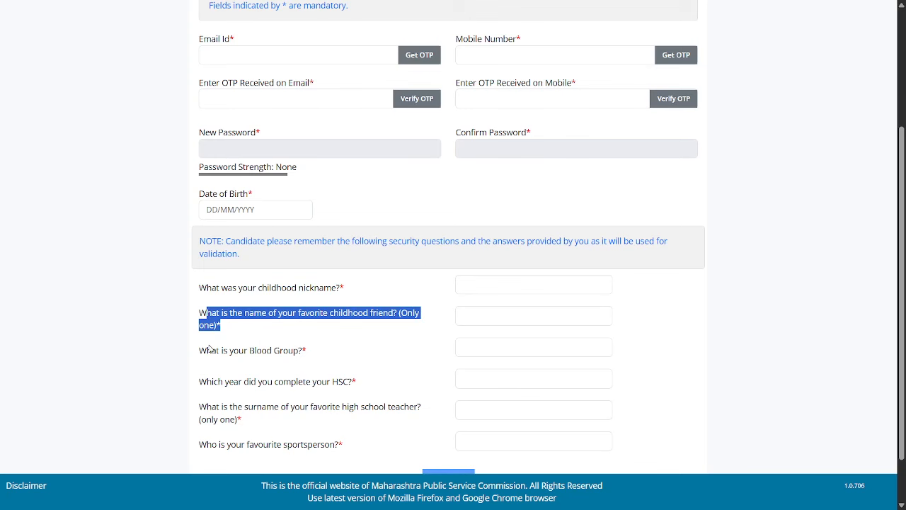
pyautogui.moveTo(209, 349); pyautogui.dragTo(325, 355)
pyautogui.scroll(-1, 348, 345)
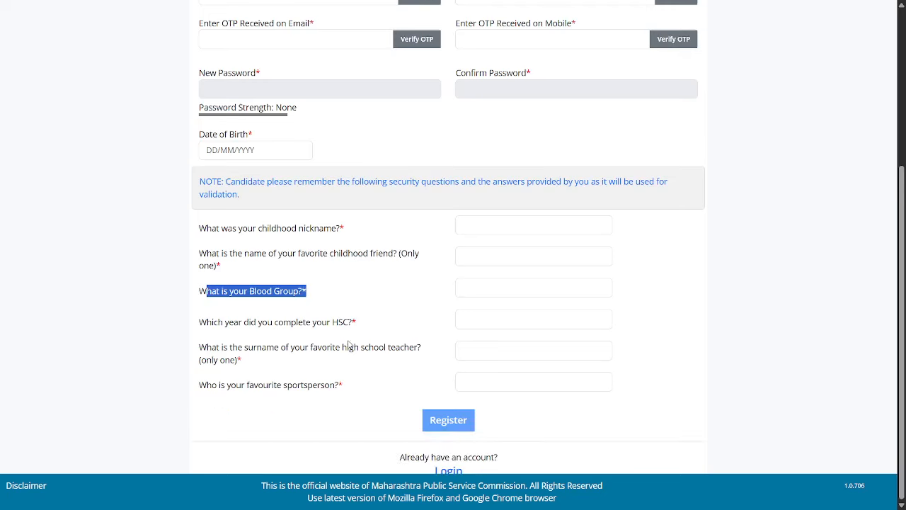
# Highlight the security questions on HSC completion year, high school teacher's surname and favourite sportsperson in turn.
pyautogui.moveTo(198, 322); pyautogui.dragTo(361, 320)
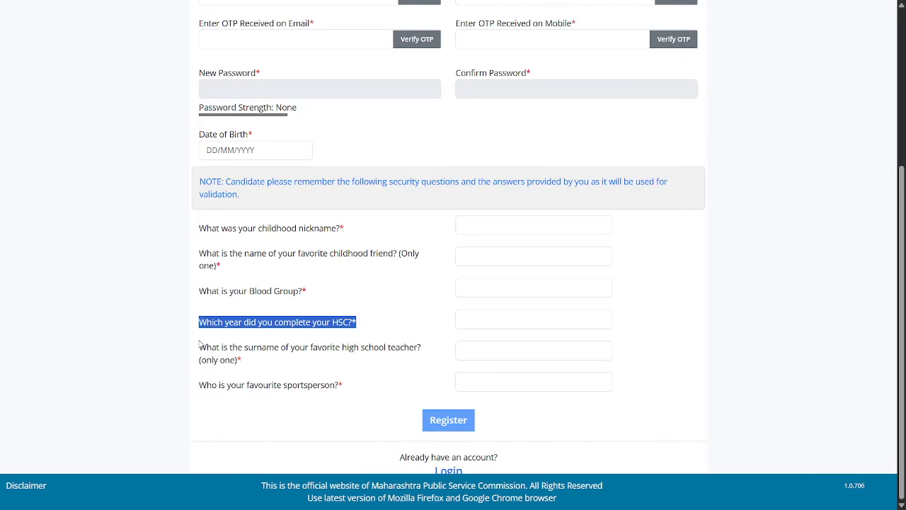
pyautogui.moveTo(200, 347); pyautogui.dragTo(257, 359)
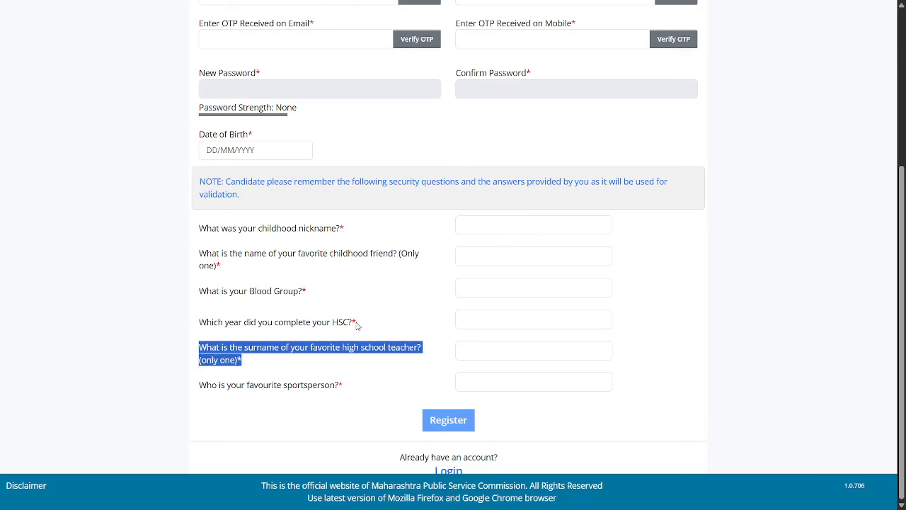
pyautogui.click(458, 347)
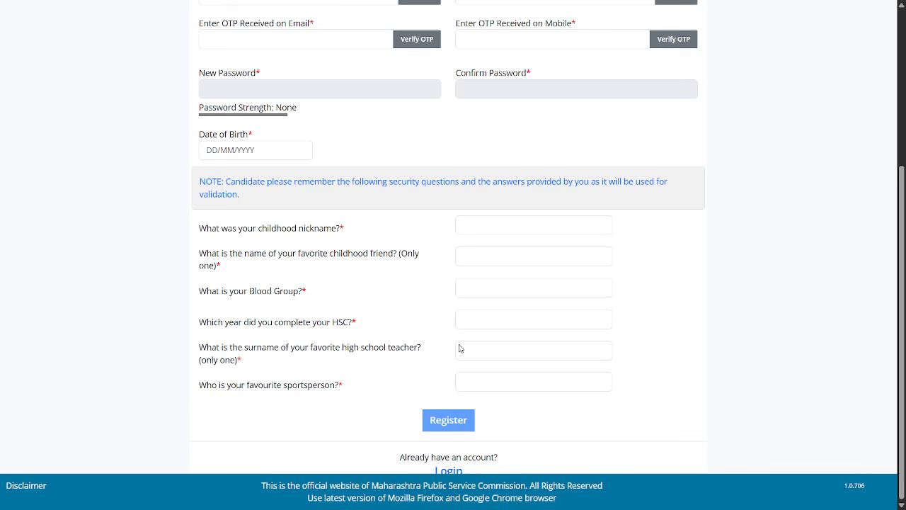
pyautogui.moveTo(201, 386); pyautogui.dragTo(335, 389)
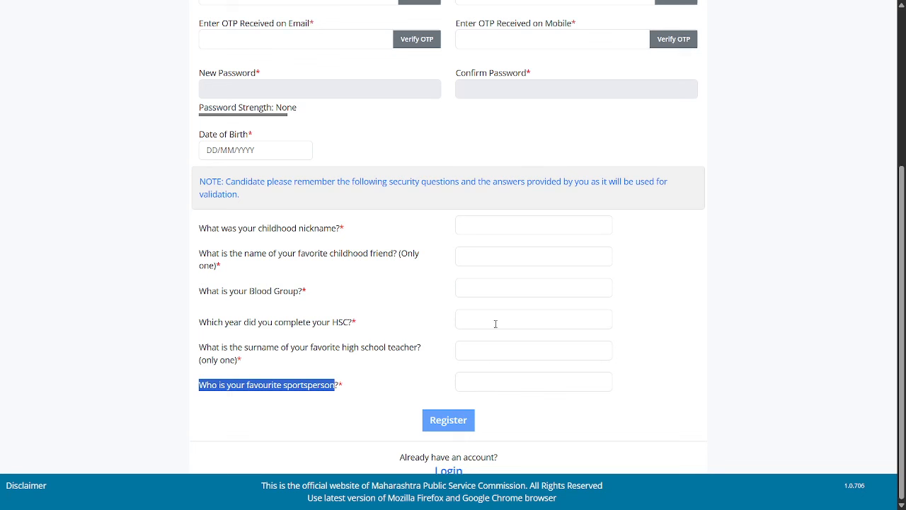
# Highlight the words about security questions and answers in the note, then review the whole registration form again.
pyautogui.moveTo(396, 178); pyautogui.dragTo(520, 184)
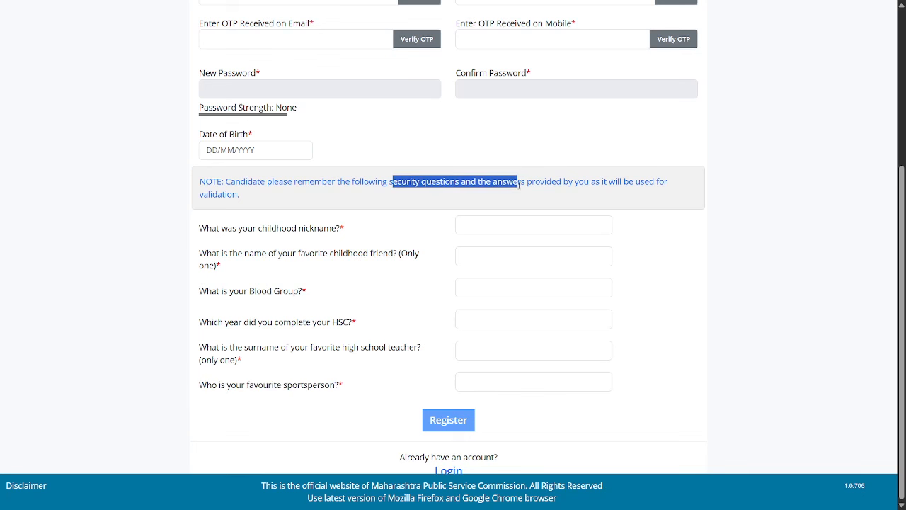
pyautogui.click(426, 221)
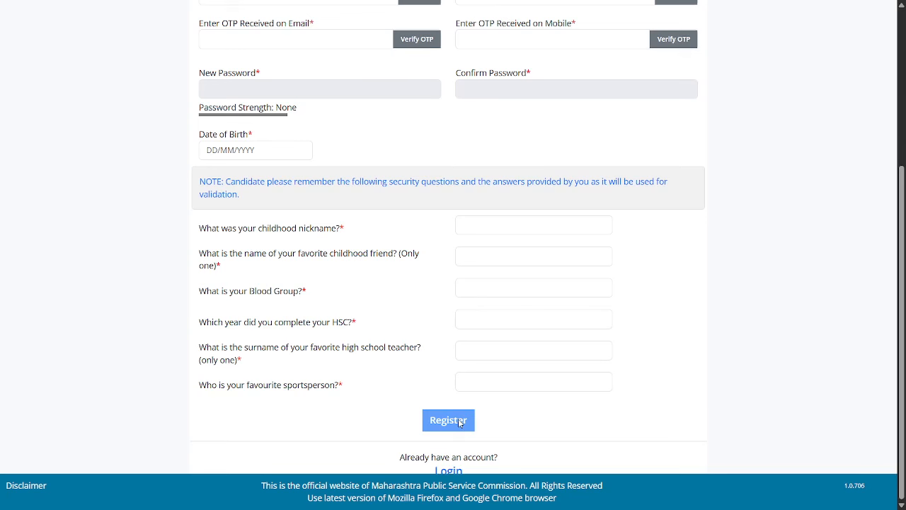
pyautogui.scroll(5, 501, 353)
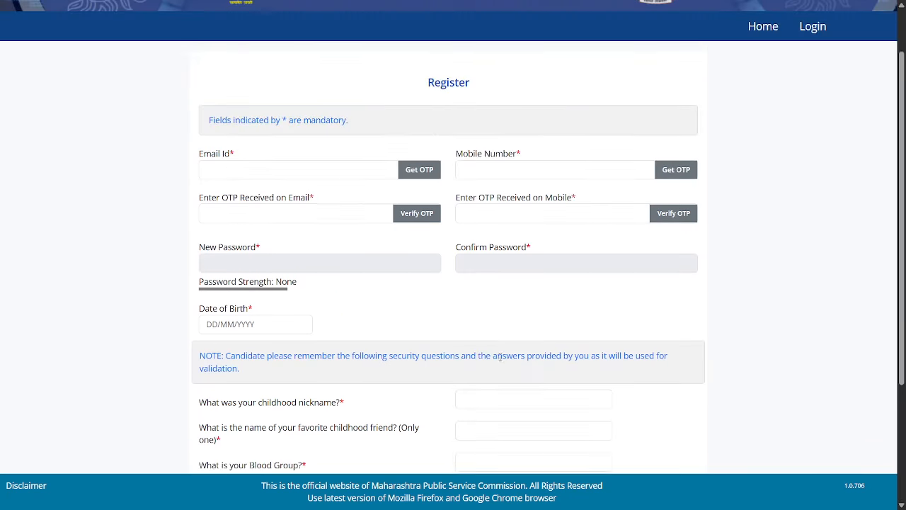
pyautogui.scroll(-3, 525, 293)
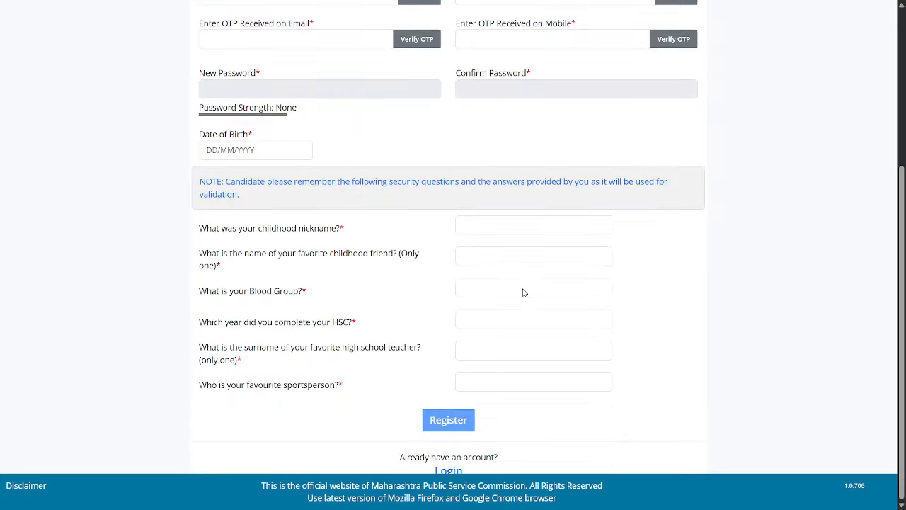
# Open the Login page for existing accounts and point out its Registered Email Id or Mobile Number and Password fields.
pyautogui.click(450, 470)
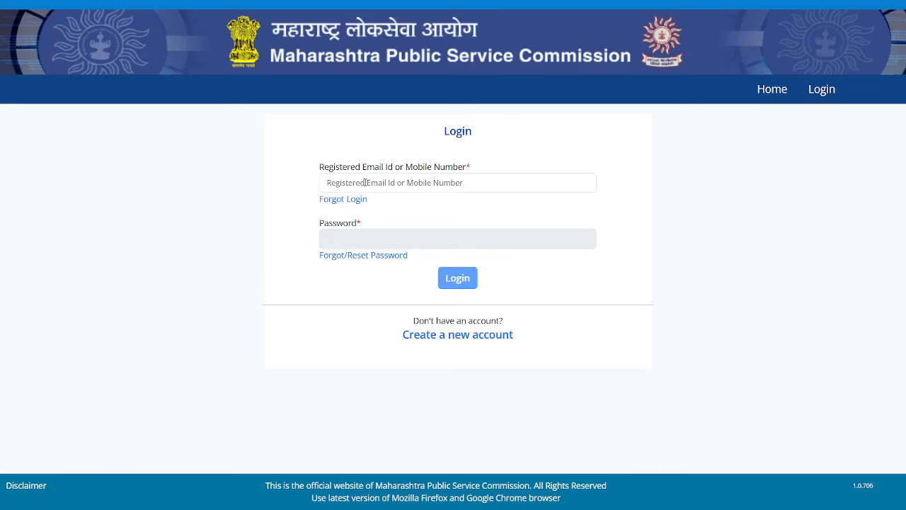
pyautogui.moveTo(321, 169); pyautogui.dragTo(495, 172)
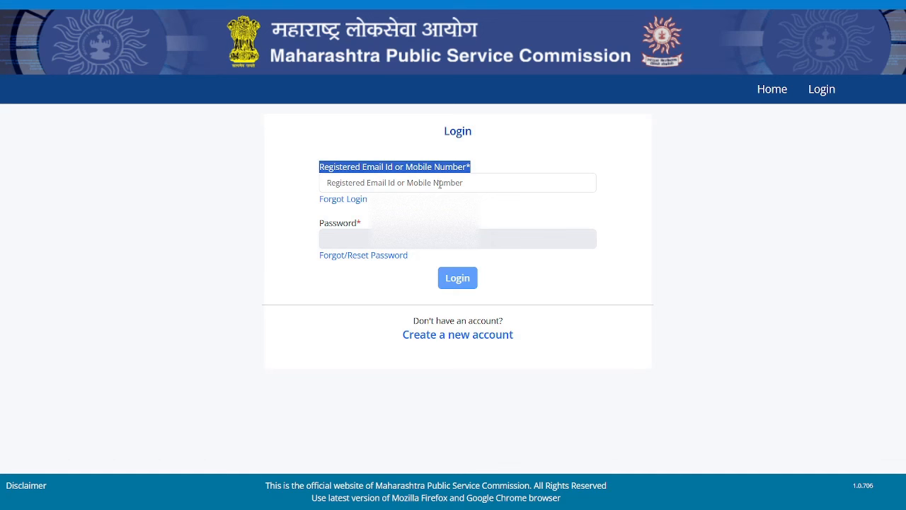
pyautogui.click(495, 181)
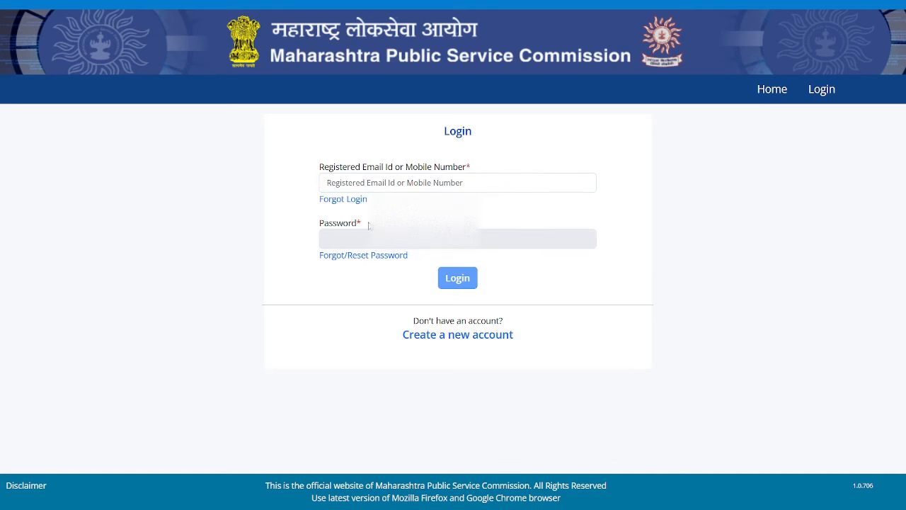
pyautogui.moveTo(342, 221); pyautogui.dragTo(365, 232)
pyautogui.click(400, 244)
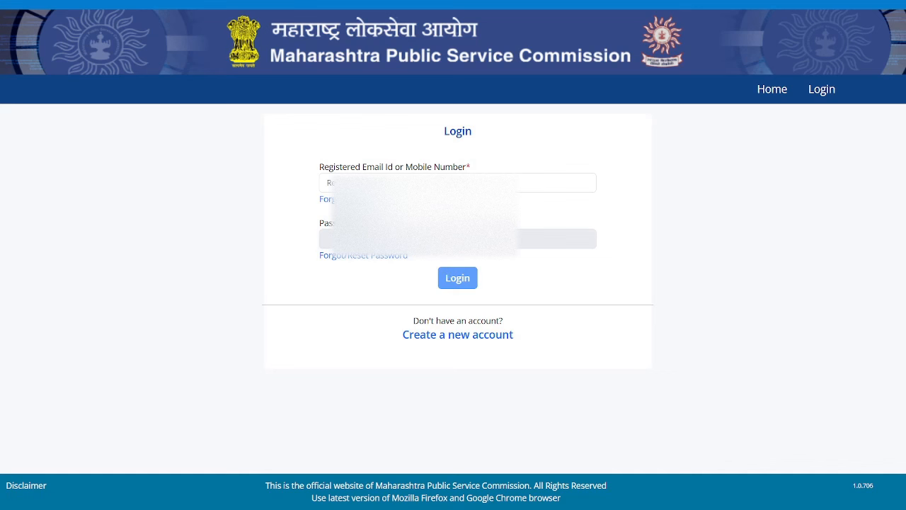
# Enter the registered mobile number and the account password, and submit the login form.
pyautogui.click(560, 184)
pyautogui.click(631, 203)
pyautogui.click(439, 184)
pyautogui.click(424, 212)
pyautogui.click(432, 238)
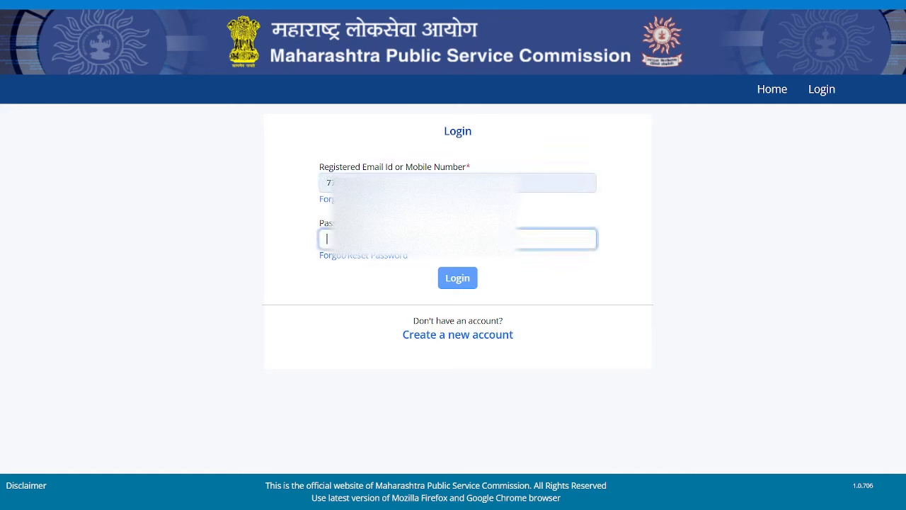
pyautogui.write('•')
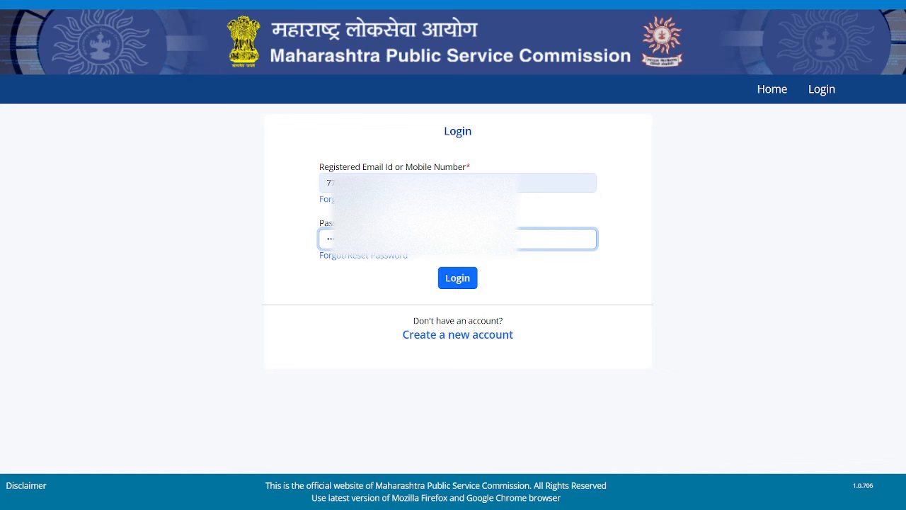
pyautogui.click(453, 280)
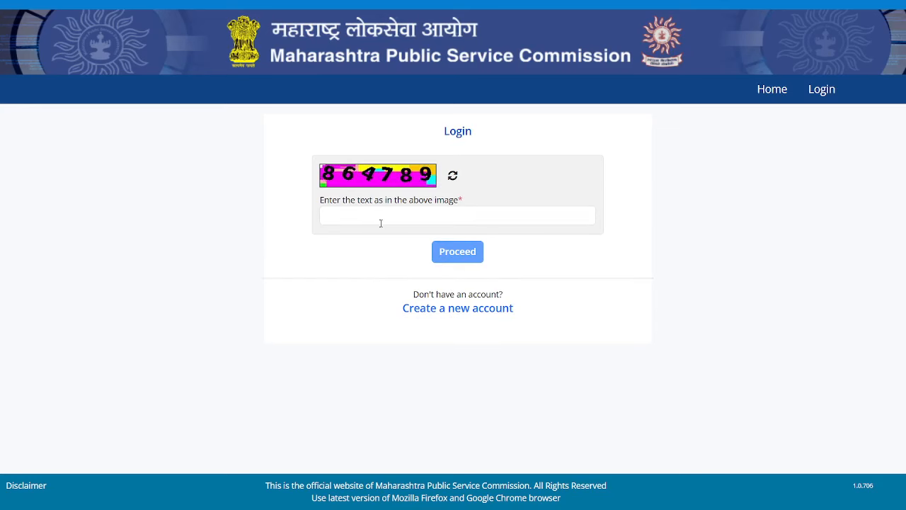
# Enter the captcha text shown in the image and proceed into the candidate account.
pyautogui.click(388, 220)
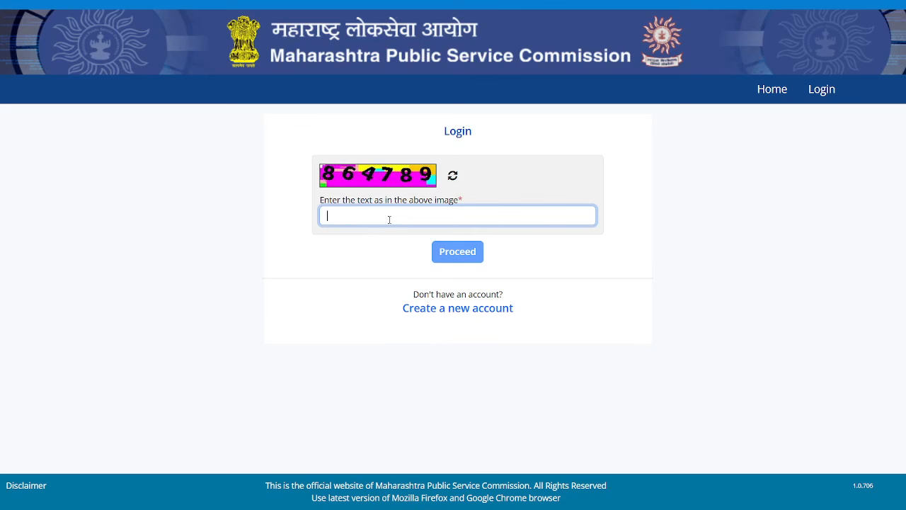
pyautogui.write('864')
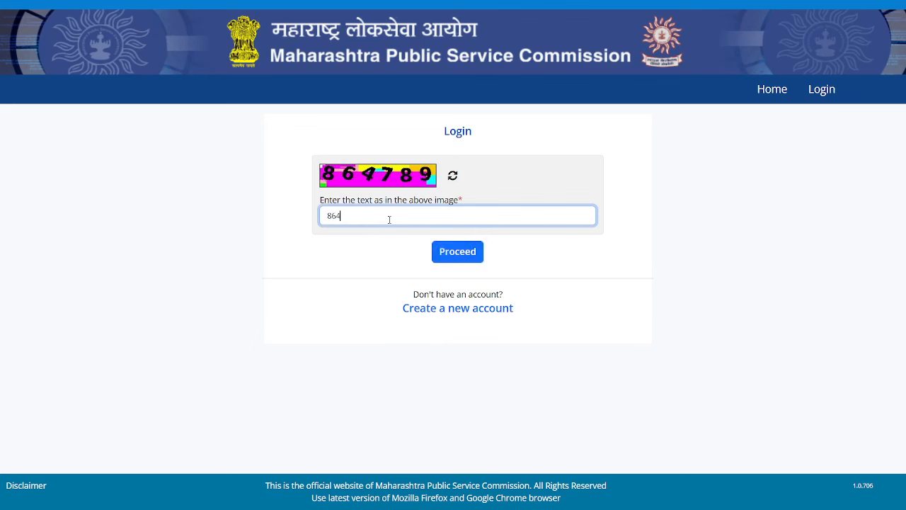
pyautogui.write('789')
pyautogui.click(439, 258)
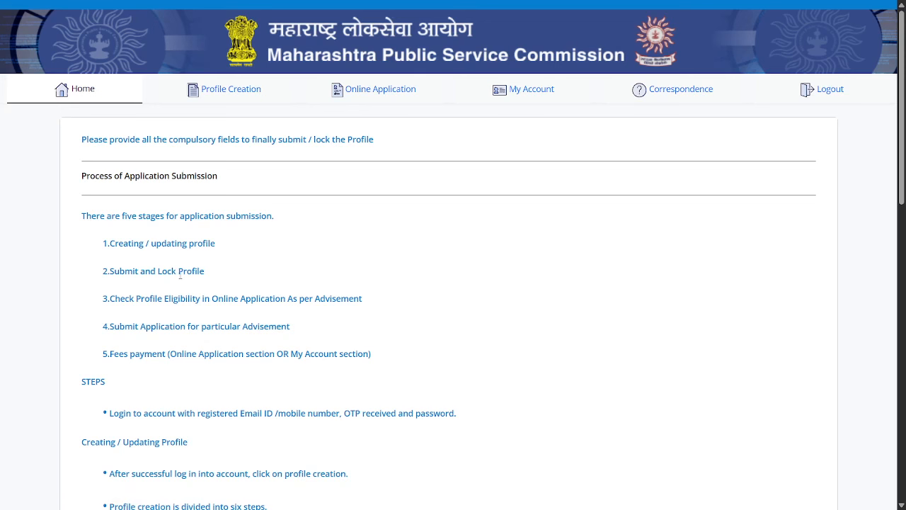
# Highlight the stages of application submission in turn, from creating or updating the profile through submitting the application and paying fees.
pyautogui.moveTo(109, 242); pyautogui.dragTo(216, 243)
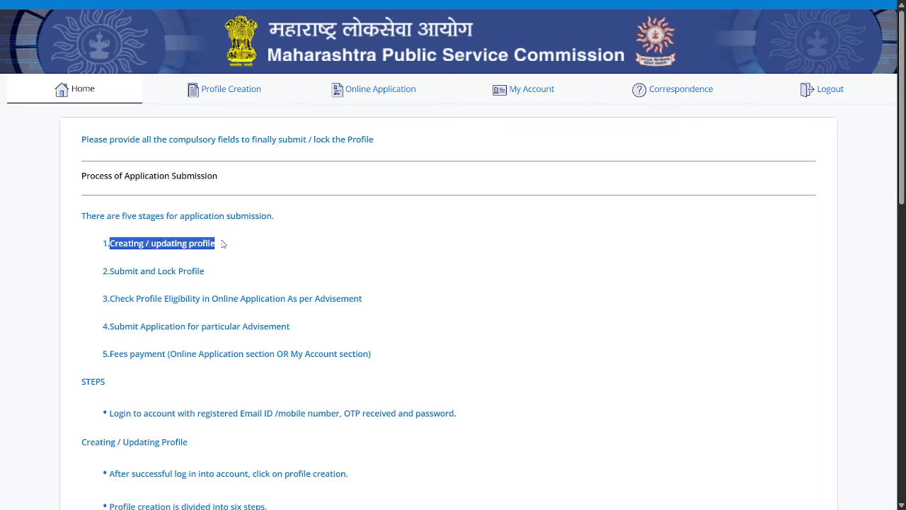
pyautogui.click(248, 245)
pyautogui.moveTo(111, 271); pyautogui.dragTo(263, 276)
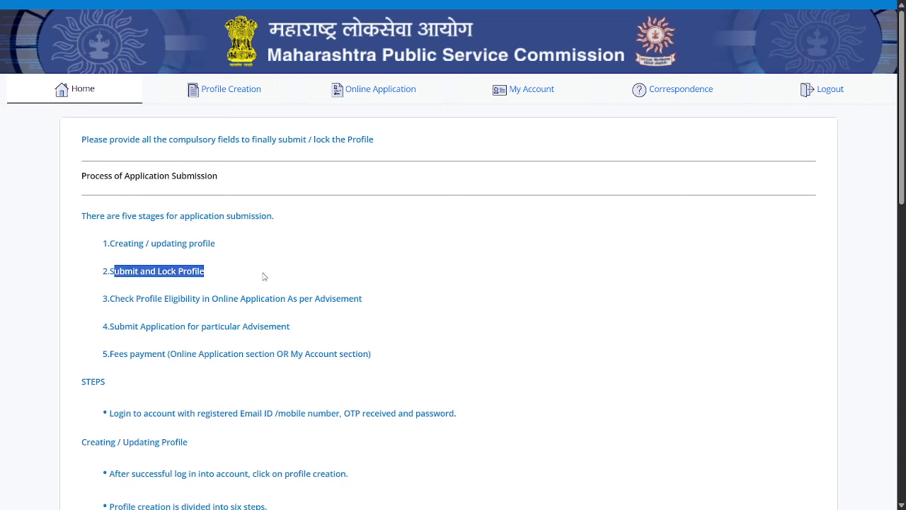
pyautogui.click(303, 274)
pyautogui.moveTo(104, 299); pyautogui.dragTo(363, 298)
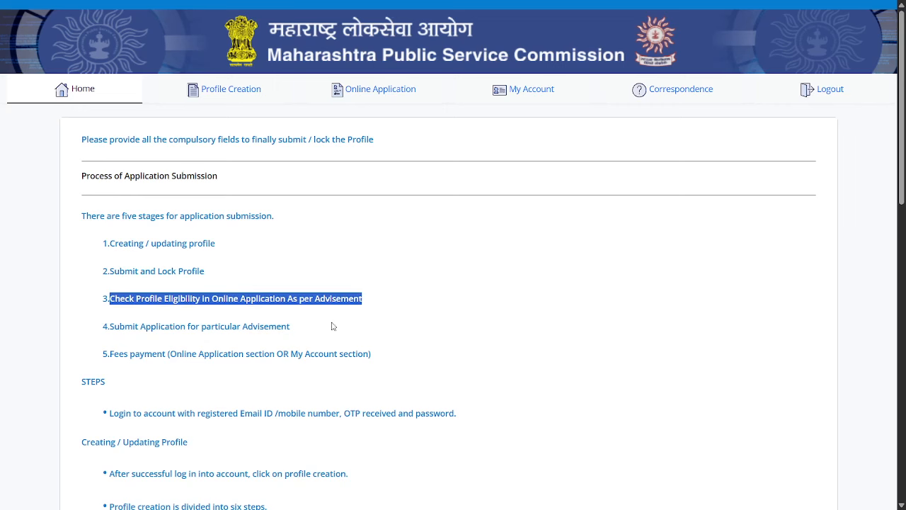
pyautogui.moveTo(108, 326); pyautogui.dragTo(506, 351)
pyautogui.click(507, 351)
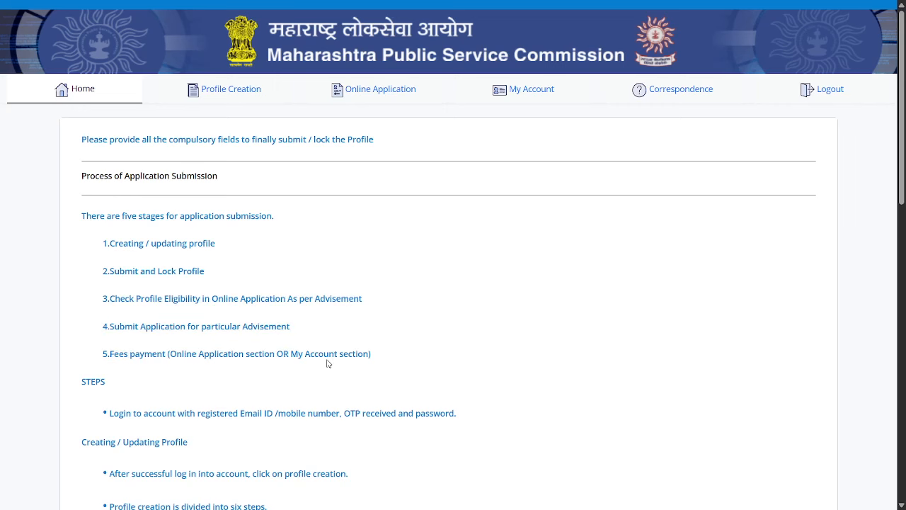
# Highlight the account login instruction, the Creating / Updating Profile heading and the instruction on starting profile creation.
pyautogui.scroll(-3, 228, 318)
pyautogui.moveTo(118, 238); pyautogui.dragTo(196, 271)
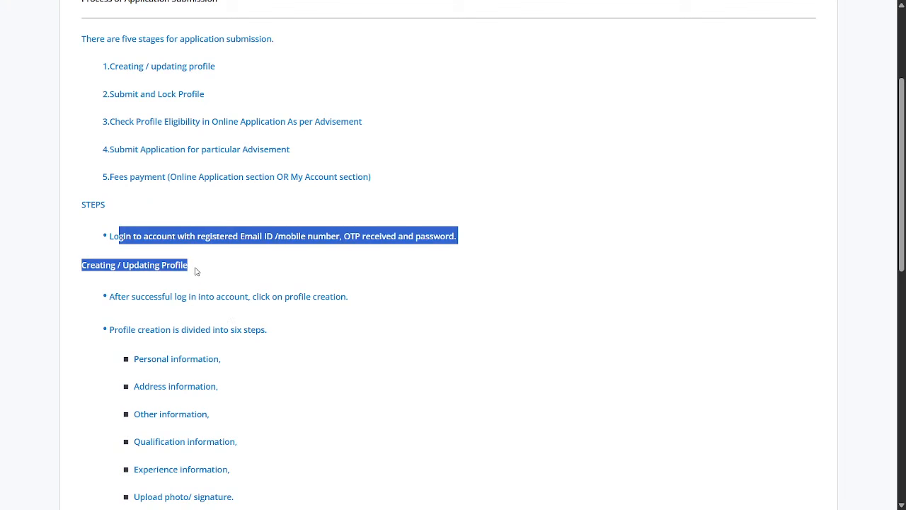
pyautogui.click(281, 261)
pyautogui.moveTo(99, 313); pyautogui.dragTo(358, 303)
pyautogui.click(336, 347)
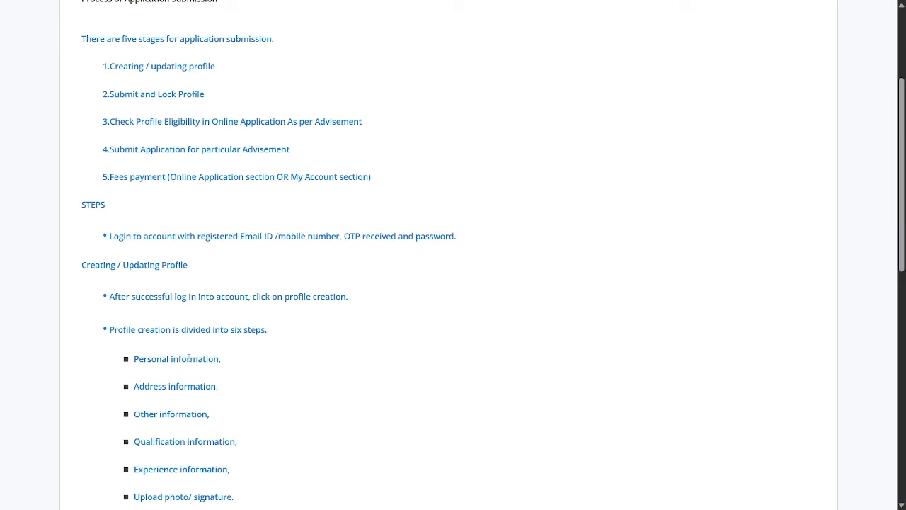
# Highlight the Personal information, Address information and Other information entries in the list of profile creation steps.
pyautogui.scroll(-2, 179, 319)
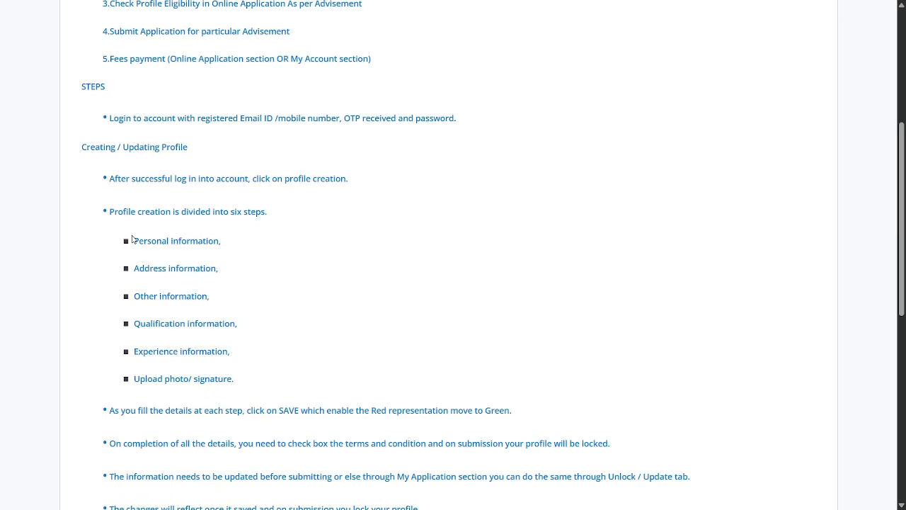
pyautogui.moveTo(135, 241); pyautogui.dragTo(232, 243)
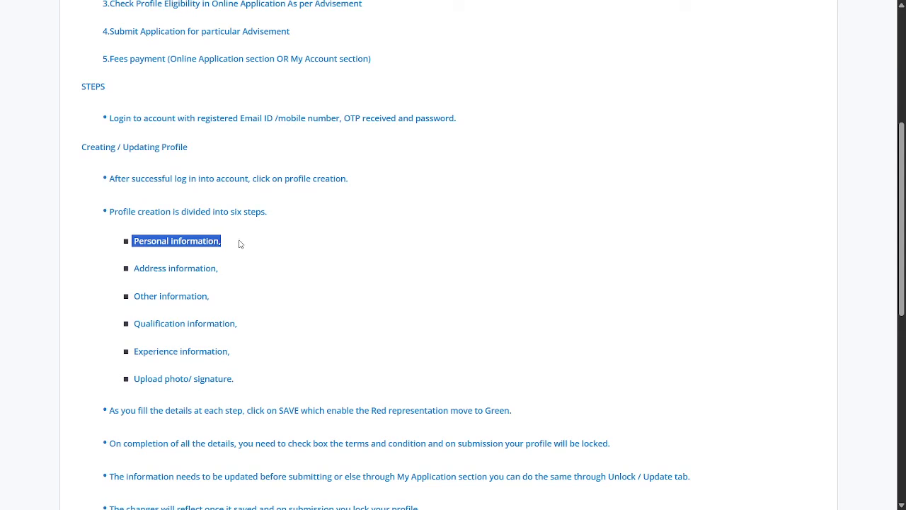
pyautogui.click(274, 275)
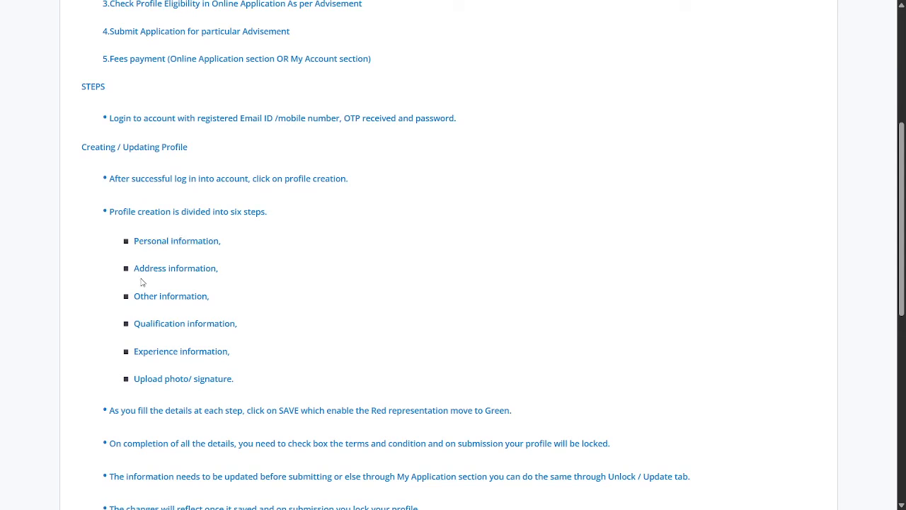
pyautogui.moveTo(135, 269); pyautogui.dragTo(241, 280)
pyautogui.click(240, 279)
pyautogui.moveTo(135, 297); pyautogui.dragTo(228, 301)
pyautogui.click(296, 312)
# Highlight the Qualification, Experience and Upload photo/signature entries, plus the instructions on saving each step and locking the profile.
pyautogui.moveTo(140, 325); pyautogui.dragTo(247, 332)
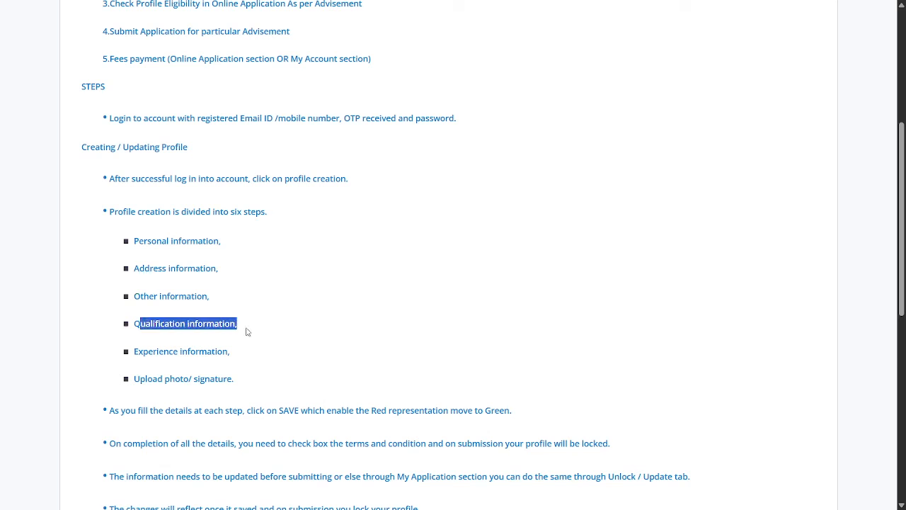
pyautogui.click(290, 332)
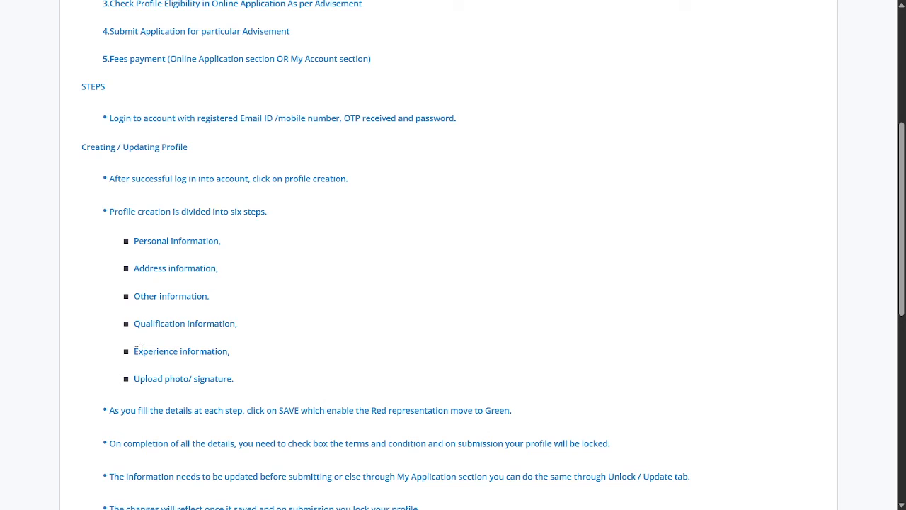
pyautogui.moveTo(135, 350); pyautogui.dragTo(266, 356)
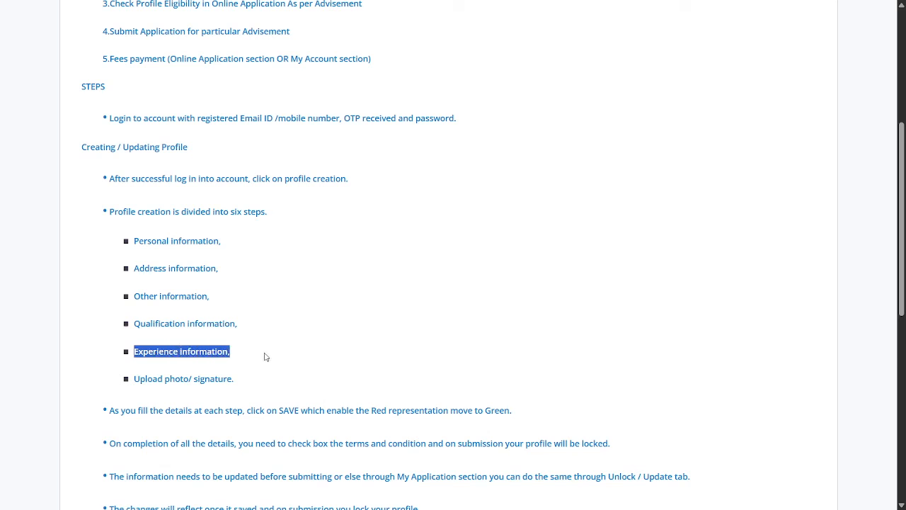
pyautogui.click(293, 359)
pyautogui.moveTo(133, 378); pyautogui.dragTo(235, 380)
pyautogui.click(378, 370)
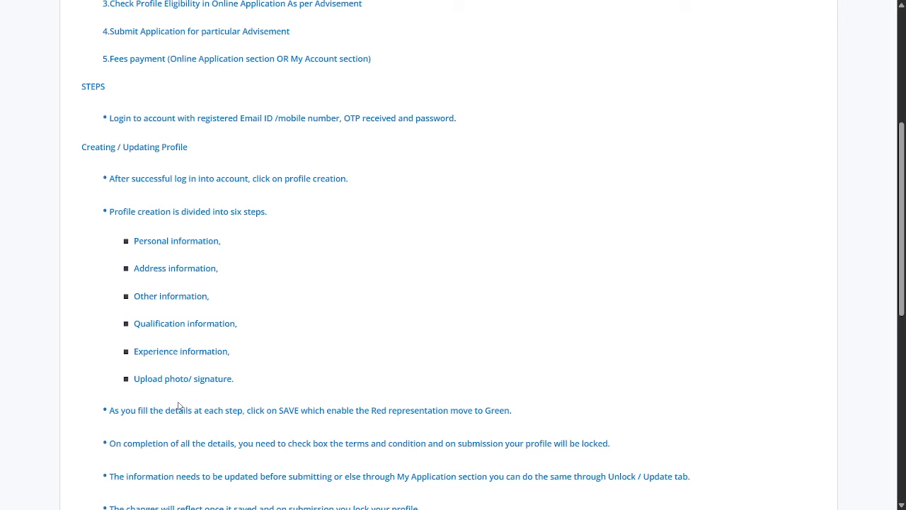
pyautogui.moveTo(114, 407); pyautogui.dragTo(617, 449)
pyautogui.scroll(4, 303, 345)
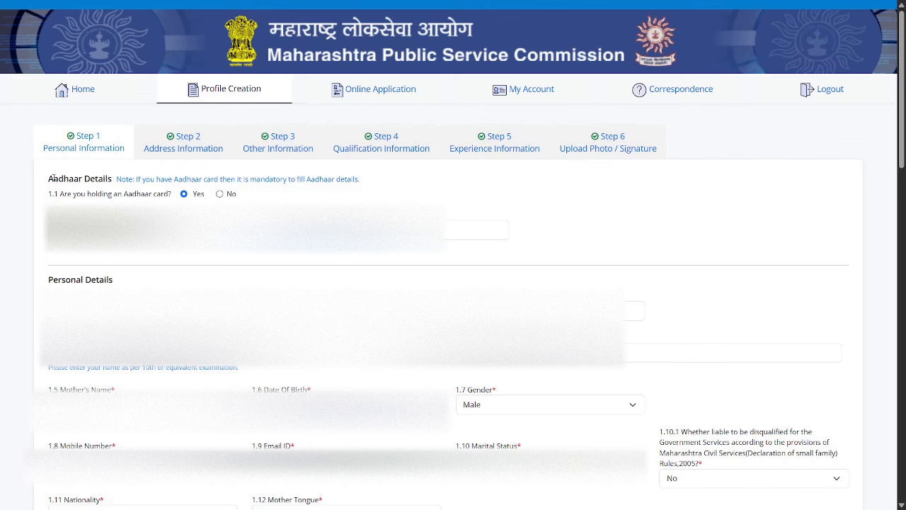
# Highlight the Aadhaar Details heading, the Aadhaar card question and the Personal Details heading on the Personal Information form.
pyautogui.moveTo(53, 178); pyautogui.dragTo(111, 179)
pyautogui.moveTo(63, 194); pyautogui.dragTo(170, 194)
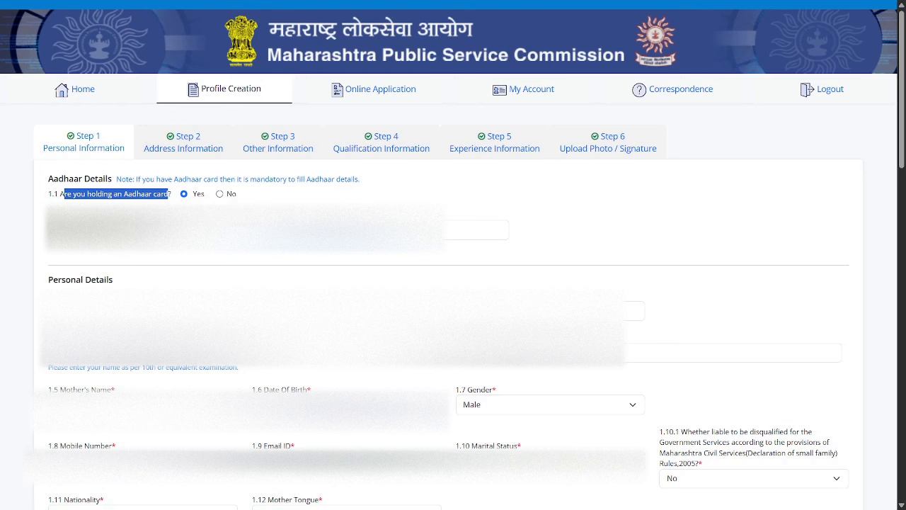
pyautogui.click(190, 204)
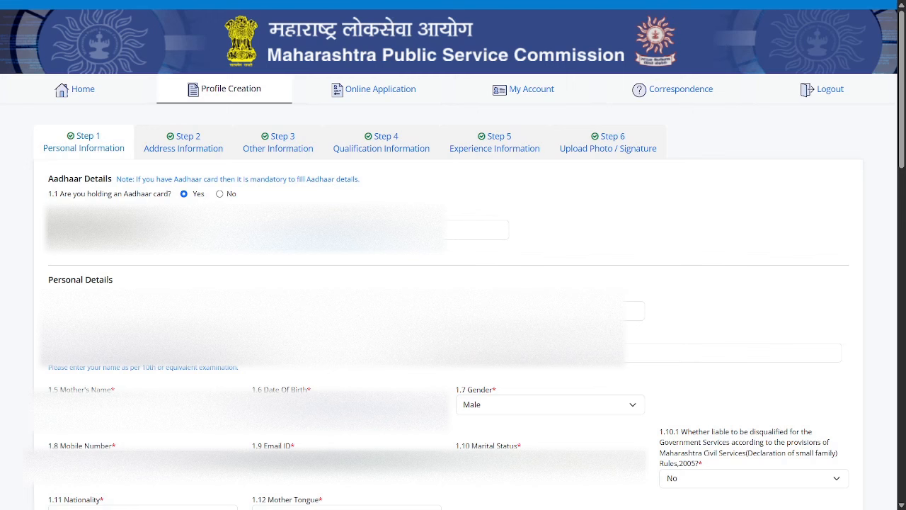
pyautogui.moveTo(53, 276); pyautogui.dragTo(115, 279)
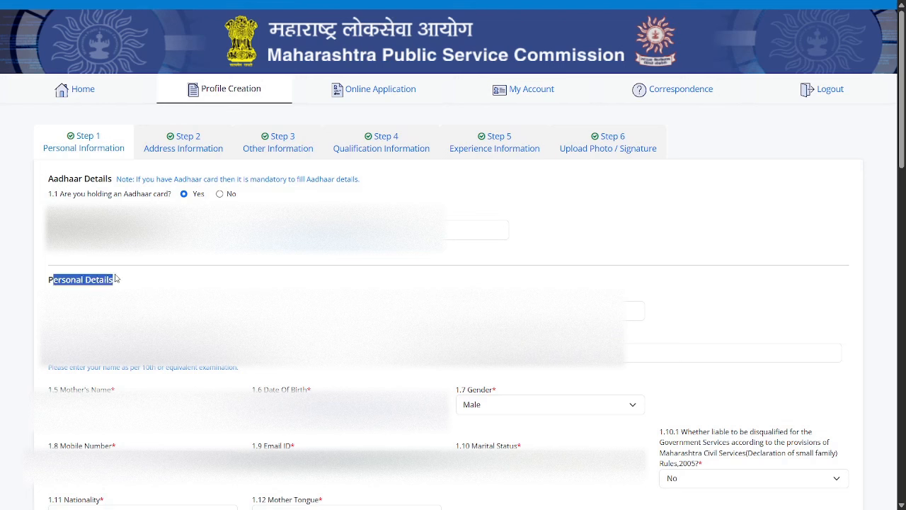
pyautogui.click(178, 277)
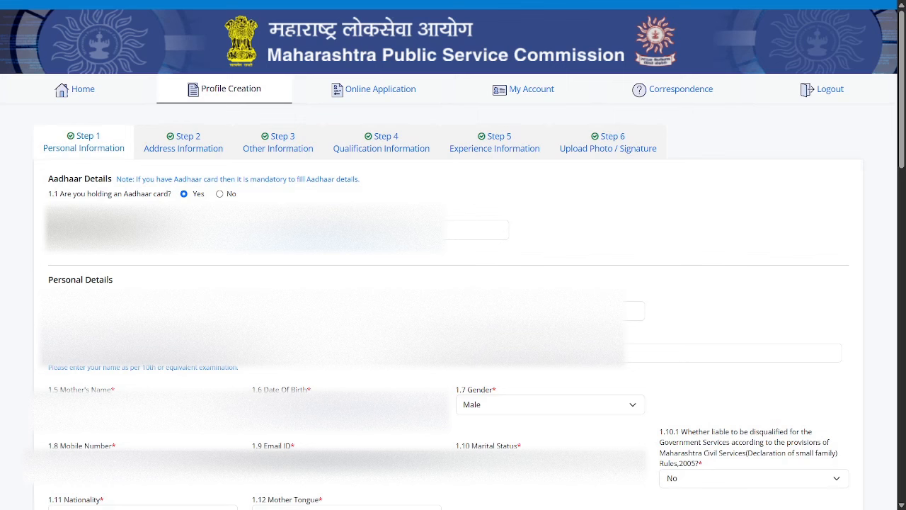
# Highlight the Mother's Name, Date Of Birth and Gender labels, and check the Gender field without changing it.
pyautogui.moveTo(63, 389); pyautogui.dragTo(118, 390)
pyautogui.click(185, 391)
pyautogui.moveTo(269, 389); pyautogui.dragTo(335, 389)
pyautogui.click(375, 384)
pyautogui.moveTo(469, 389); pyautogui.dragTo(504, 391)
pyautogui.click(576, 407)
pyautogui.click(572, 407)
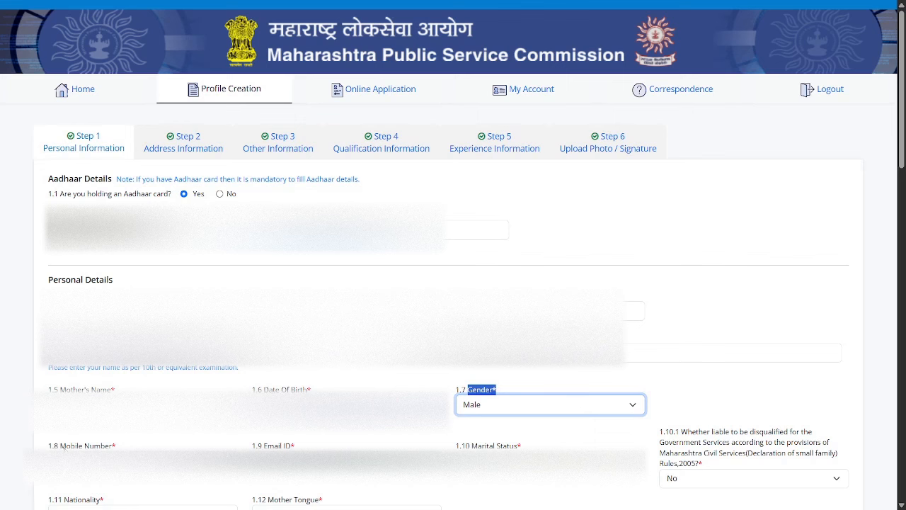
# Highlight the Mobile Number, Email ID and Marital Status labels, and view the marital status options without changing the selection.
pyautogui.moveTo(60, 447); pyautogui.dragTo(118, 446)
pyautogui.click(159, 446)
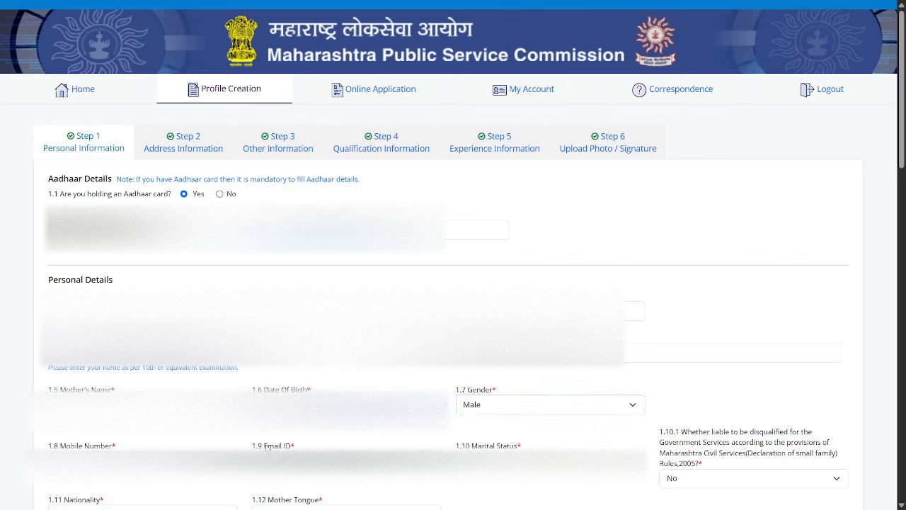
pyautogui.moveTo(268, 446); pyautogui.dragTo(297, 447)
pyautogui.click(340, 436)
pyautogui.moveTo(462, 446); pyautogui.dragTo(533, 448)
pyautogui.click(590, 461)
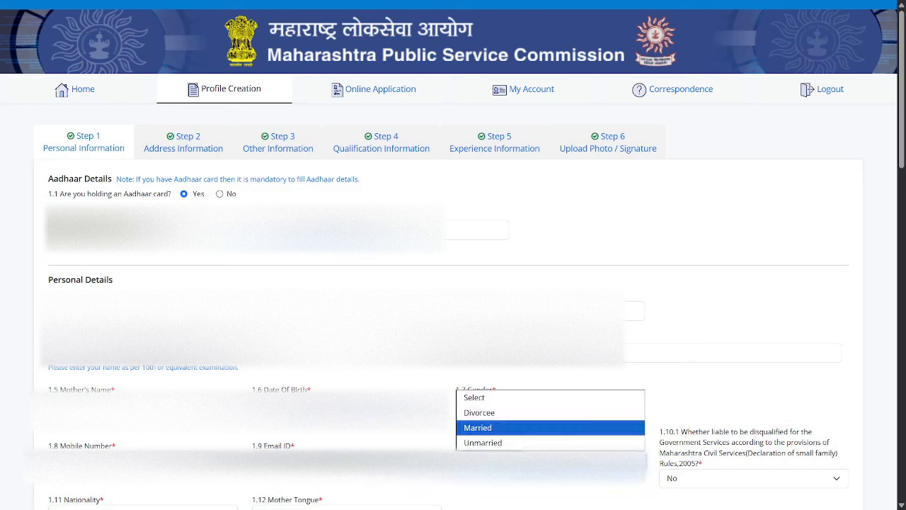
pyautogui.click(684, 410)
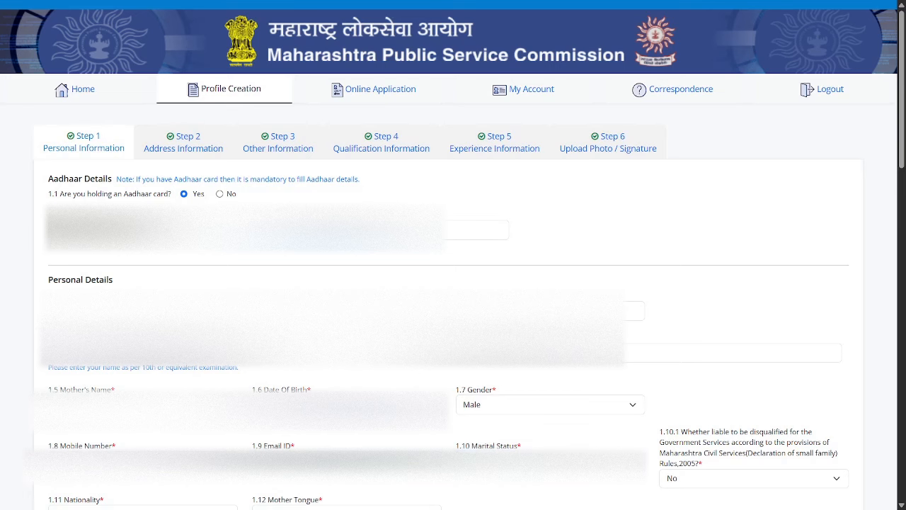
# Highlight the Nationality and Mother Tongue labels, and check the Mother Tongue field without changing it.
pyautogui.scroll(-5, 515, 429)
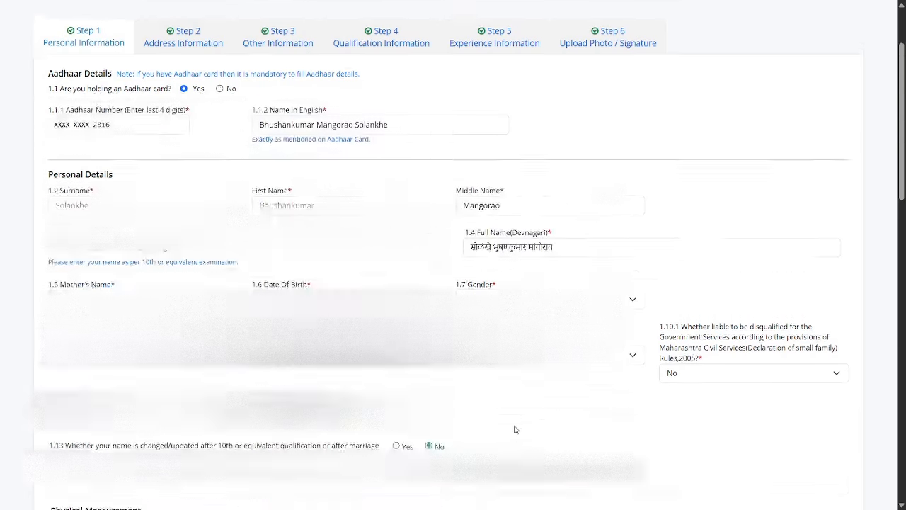
pyautogui.scroll(-2, 514, 429)
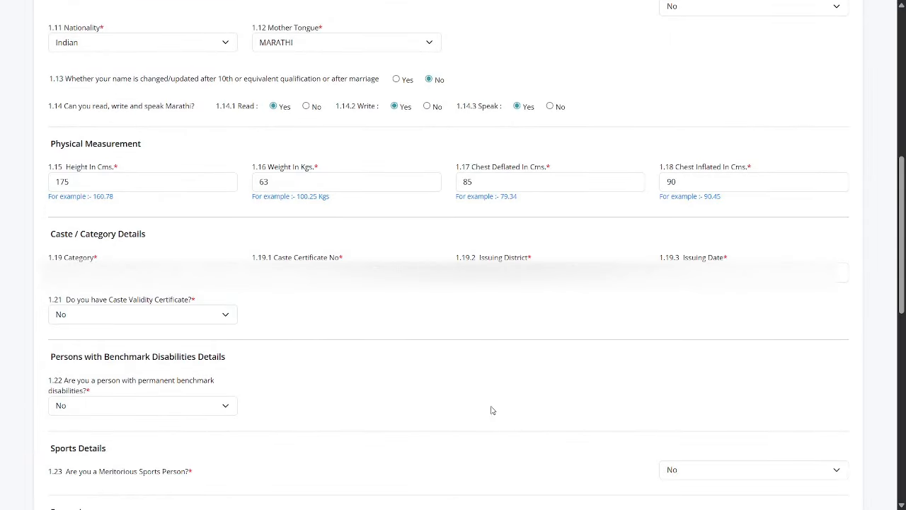
pyautogui.moveTo(61, 29); pyautogui.dragTo(121, 30)
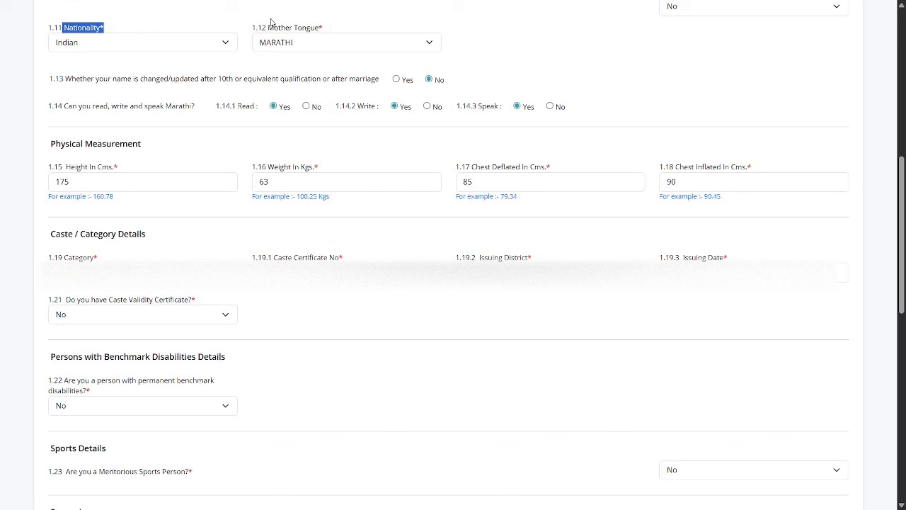
pyautogui.moveTo(297, 26); pyautogui.dragTo(332, 26)
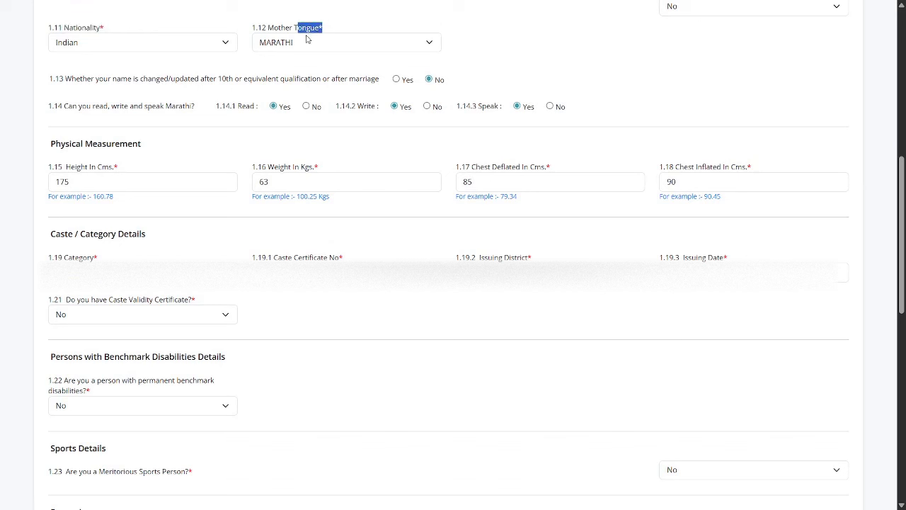
pyautogui.click(305, 42)
pyautogui.click(304, 42)
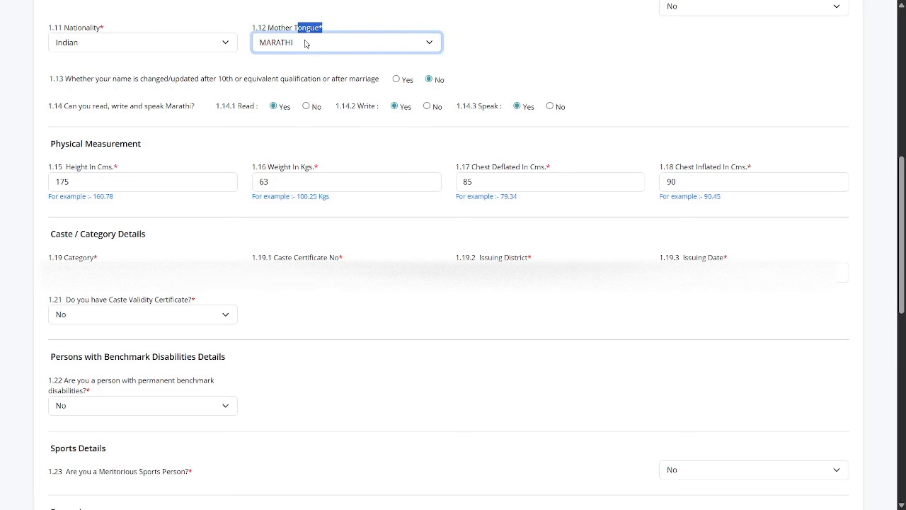
# Highlight the name-change question, answer Yes to show the Full Name in English field, and set the answer back to No.
pyautogui.moveTo(60, 79); pyautogui.dragTo(508, 77)
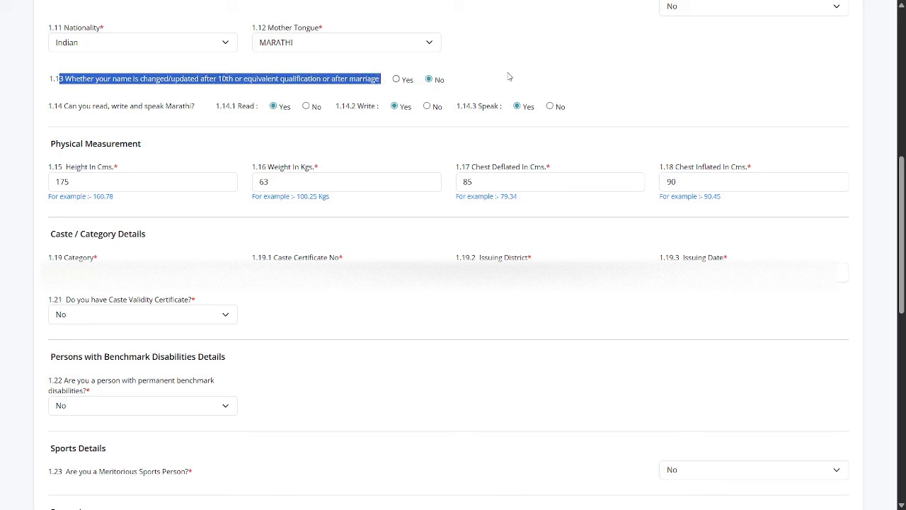
pyautogui.click(509, 76)
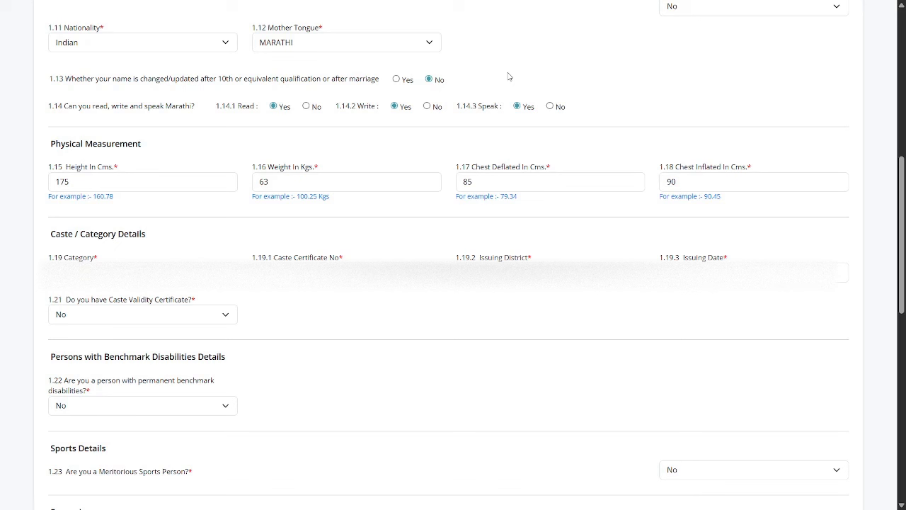
pyautogui.click(397, 79)
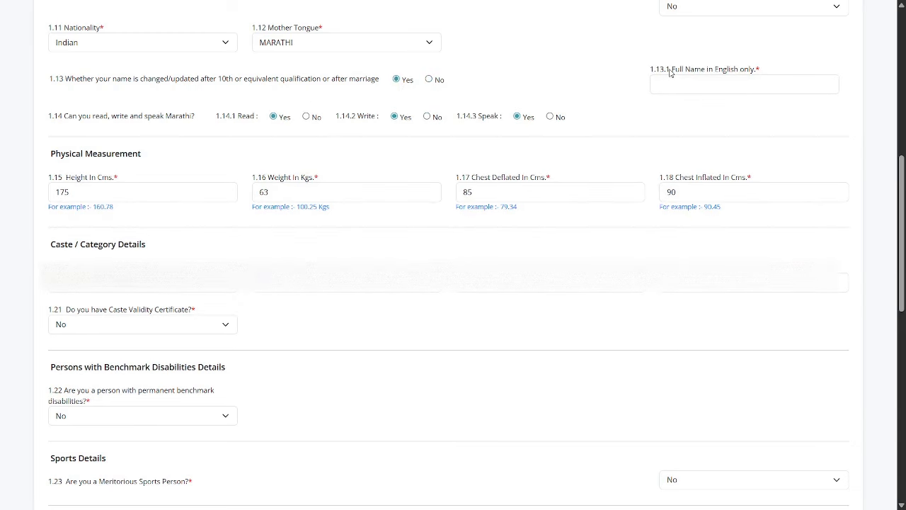
pyautogui.moveTo(669, 69); pyautogui.dragTo(762, 73)
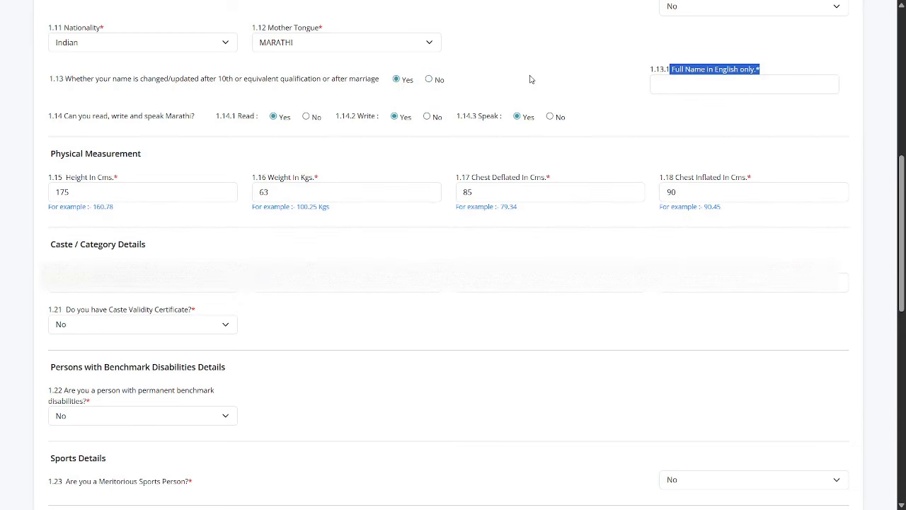
pyautogui.click(435, 80)
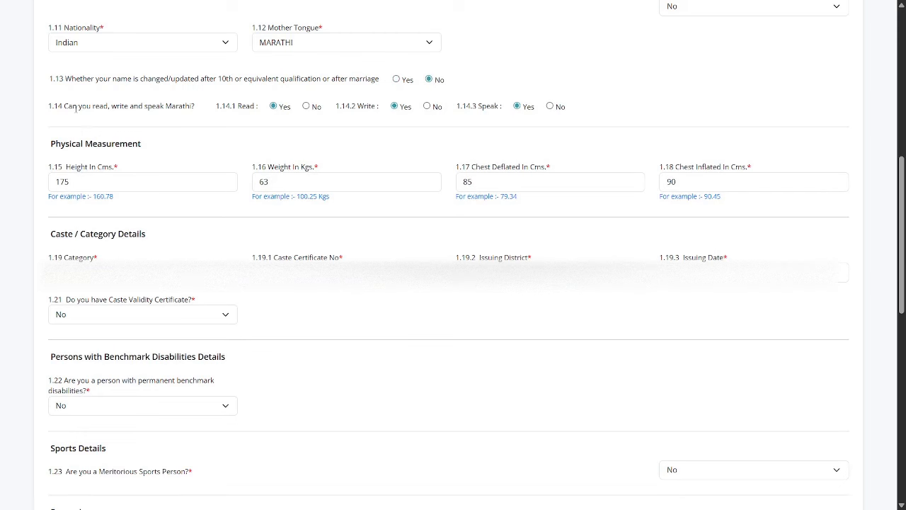
# Highlight the question on reading, writing and speaking Marathi, and the Physical Measurement heading.
pyautogui.moveTo(85, 107); pyautogui.dragTo(201, 109)
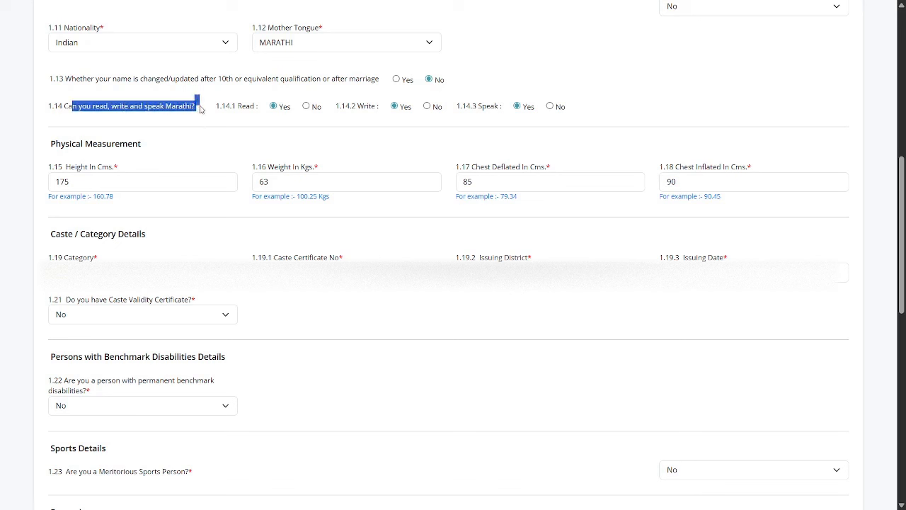
pyautogui.click(281, 119)
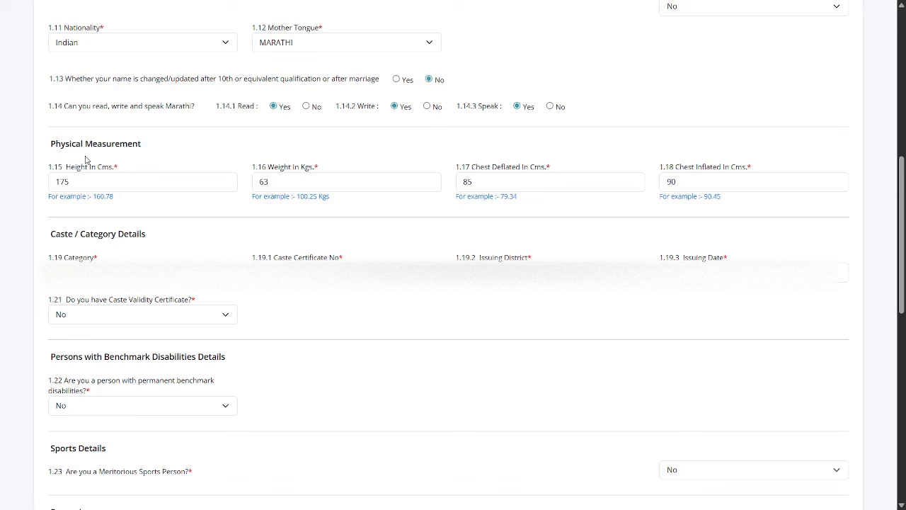
pyautogui.moveTo(52, 143); pyautogui.dragTo(198, 145)
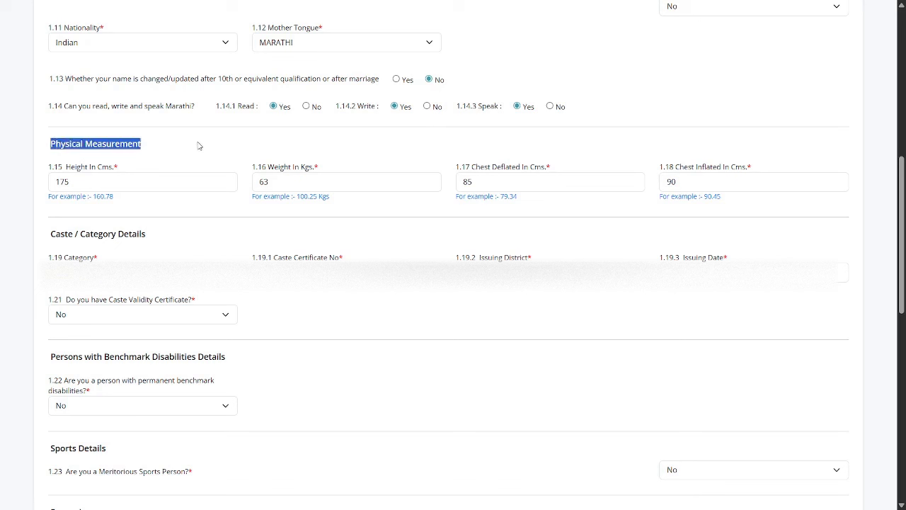
pyautogui.click(199, 145)
# Highlight the height, weight, deflated chest and inflated chest fields in turn, and the Caste / Category Details heading.
pyautogui.moveTo(72, 167); pyautogui.dragTo(117, 170)
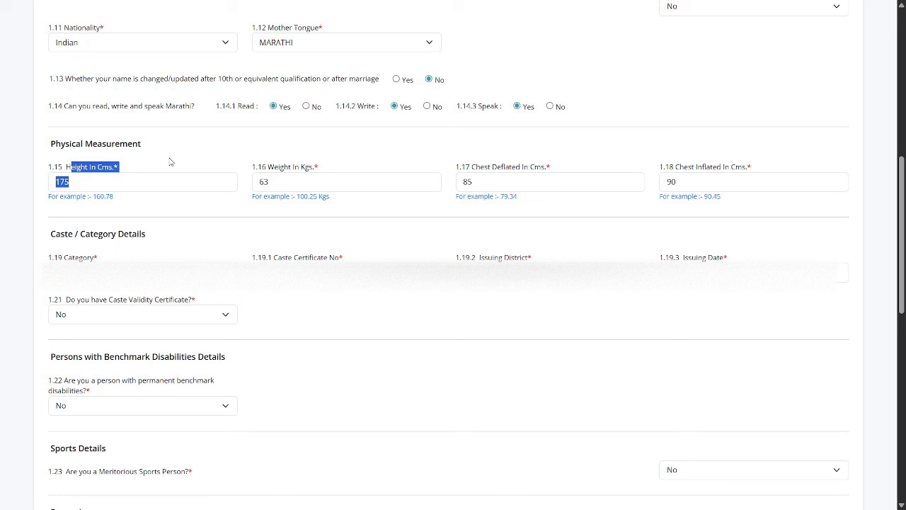
pyautogui.click(170, 162)
pyautogui.moveTo(260, 170); pyautogui.dragTo(346, 168)
pyautogui.click(381, 159)
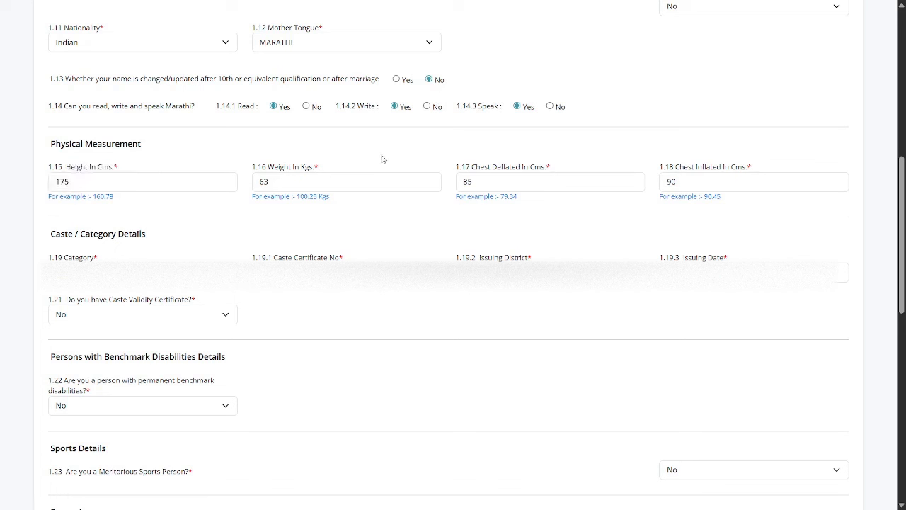
pyautogui.moveTo(473, 168); pyautogui.dragTo(586, 157)
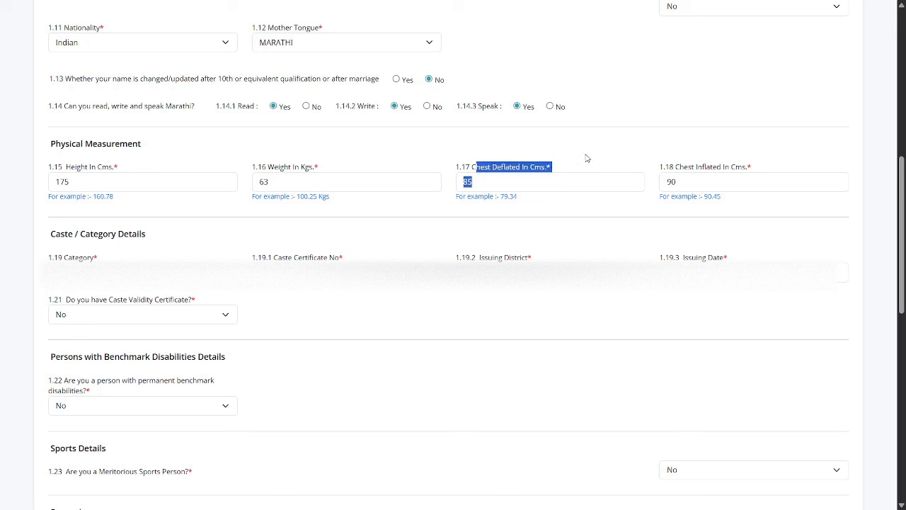
pyautogui.click(586, 158)
pyautogui.moveTo(657, 173); pyautogui.dragTo(731, 177)
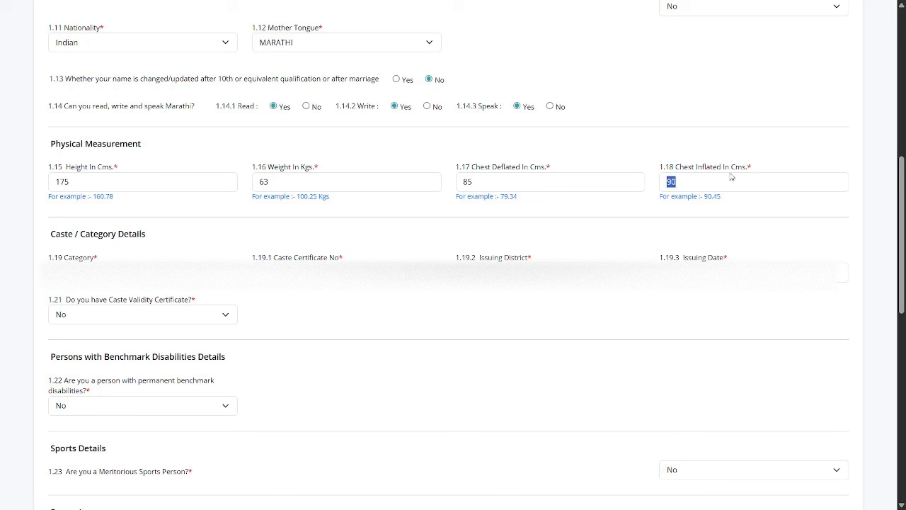
pyautogui.click(618, 151)
pyautogui.moveTo(68, 234); pyautogui.dragTo(147, 234)
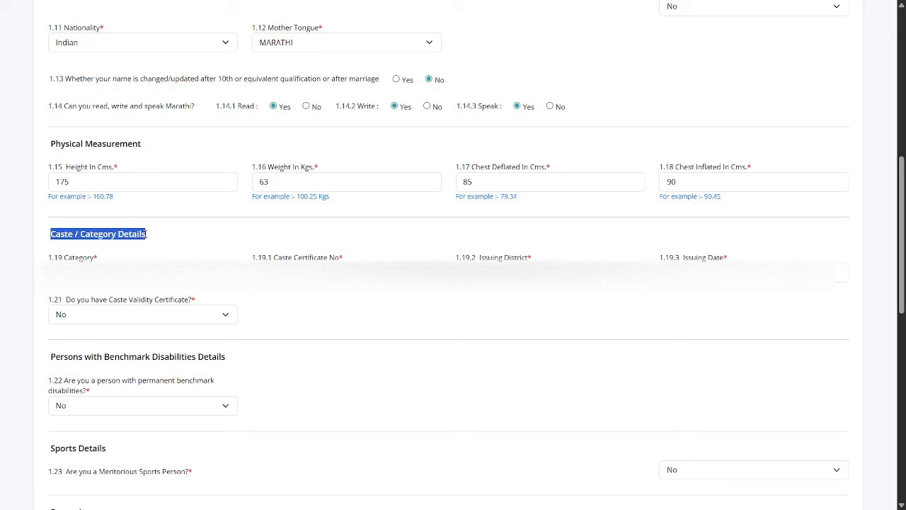
pyautogui.click(181, 241)
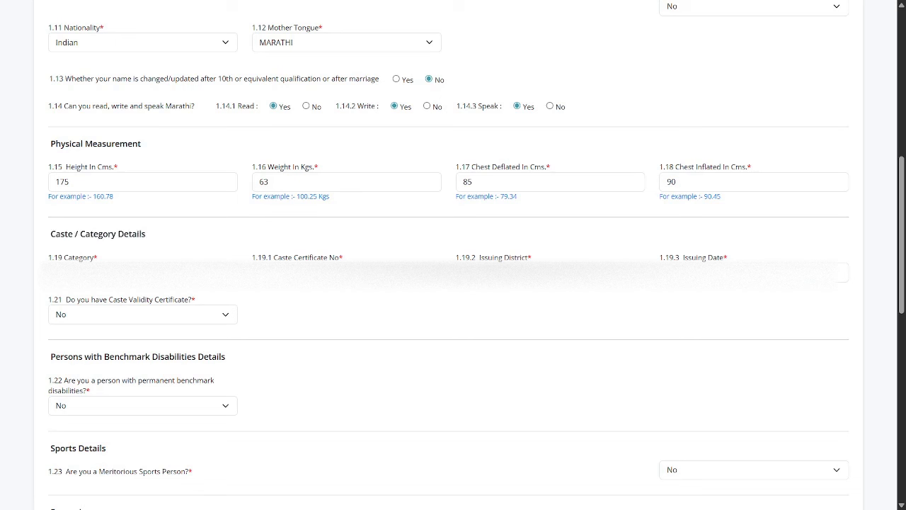
# Highlight the Category, Caste Certificate No and Issuing Date labels in turn in the caste details.
pyautogui.moveTo(70, 257); pyautogui.dragTo(133, 260)
pyautogui.click(197, 247)
pyautogui.moveTo(271, 261); pyautogui.dragTo(342, 259)
pyautogui.click(228, 238)
pyautogui.moveTo(273, 260); pyautogui.dragTo(341, 259)
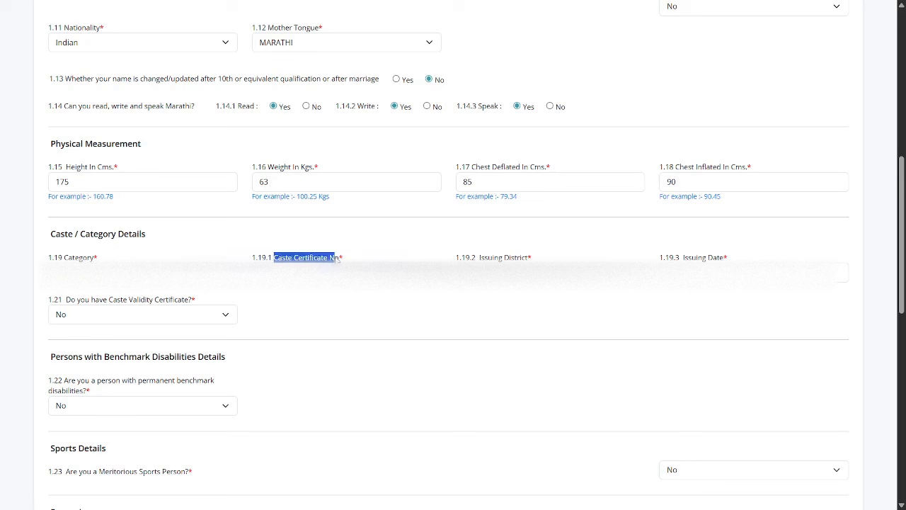
pyautogui.click(319, 239)
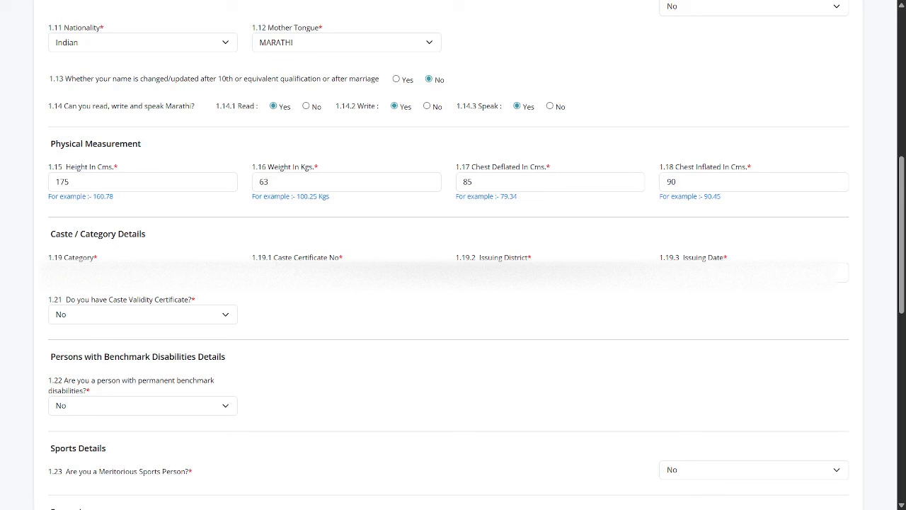
pyautogui.moveTo(266, 259); pyautogui.dragTo(370, 257)
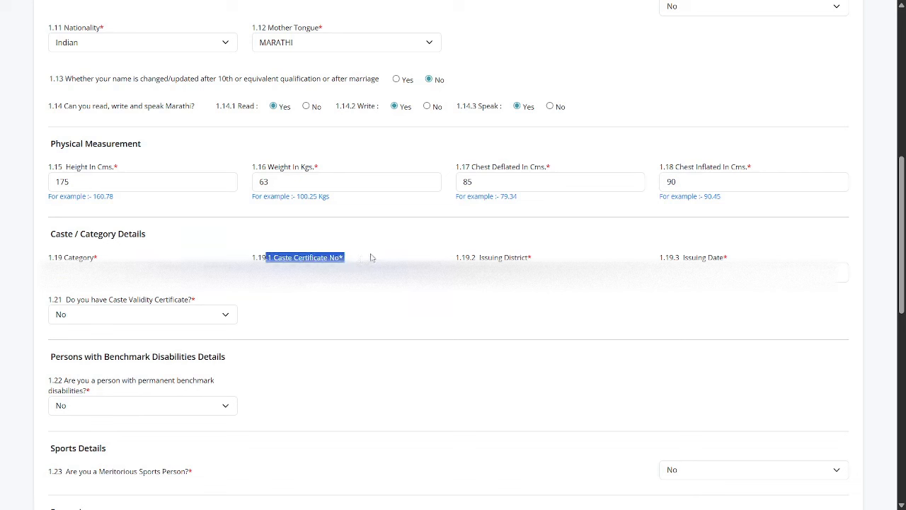
pyautogui.click(396, 255)
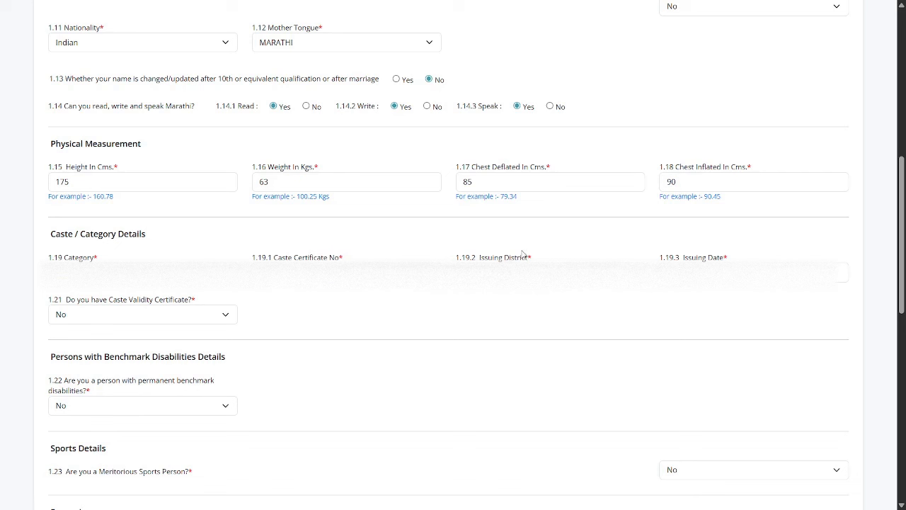
pyautogui.moveTo(678, 259); pyautogui.dragTo(727, 259)
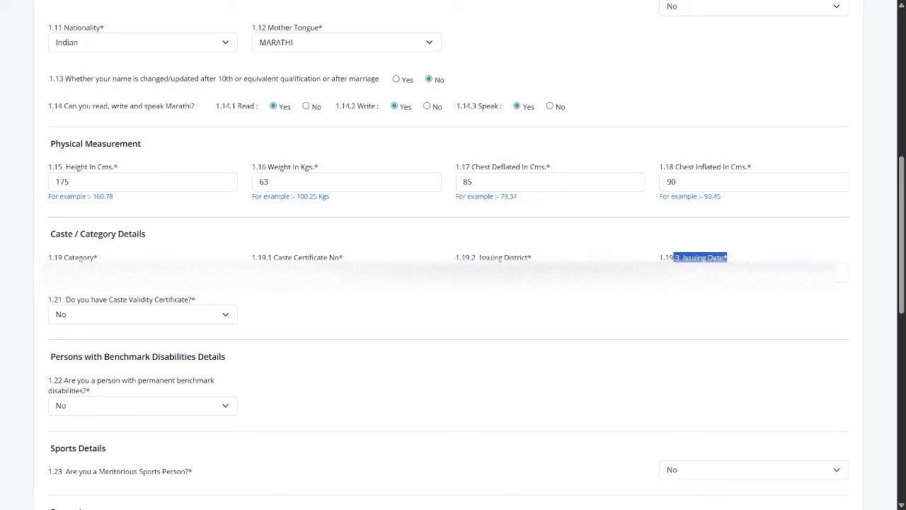
pyautogui.click(511, 309)
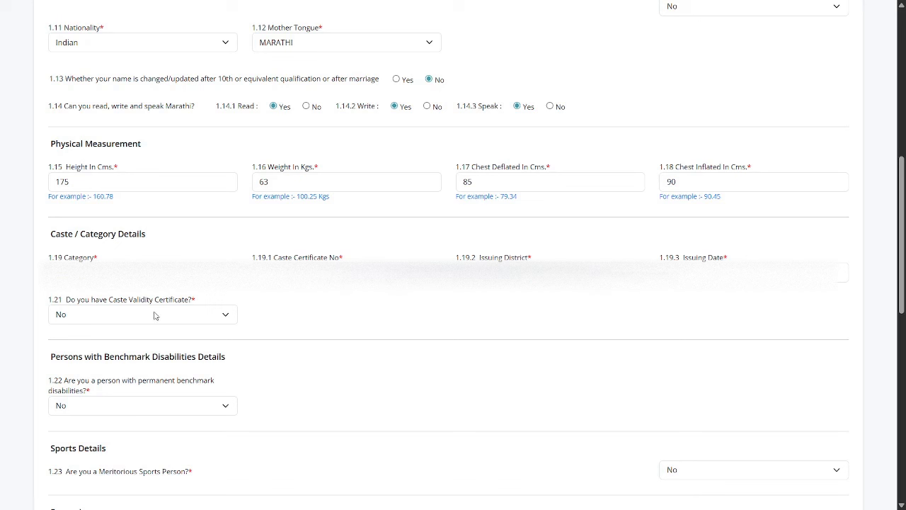
# Highlight the Caste Validity Certificate question and check its answer options, keeping No.
pyautogui.moveTo(53, 299); pyautogui.dragTo(210, 303)
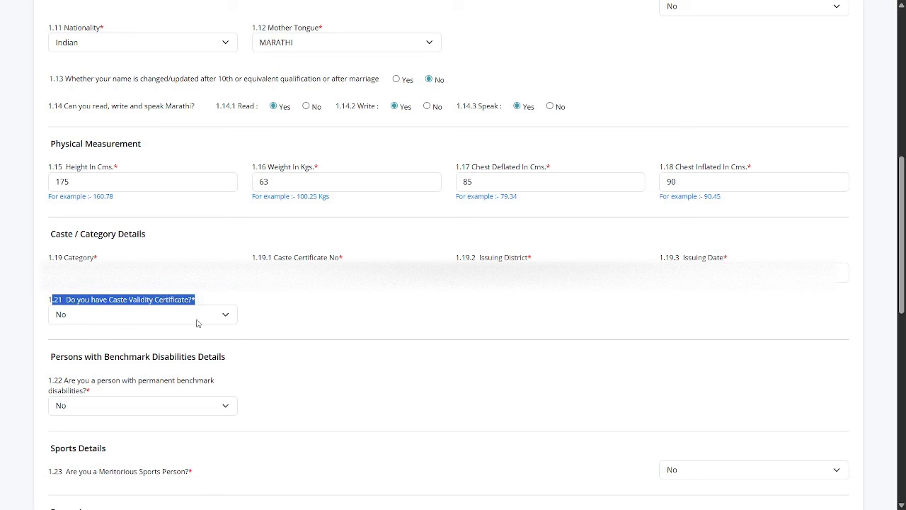
pyautogui.click(192, 320)
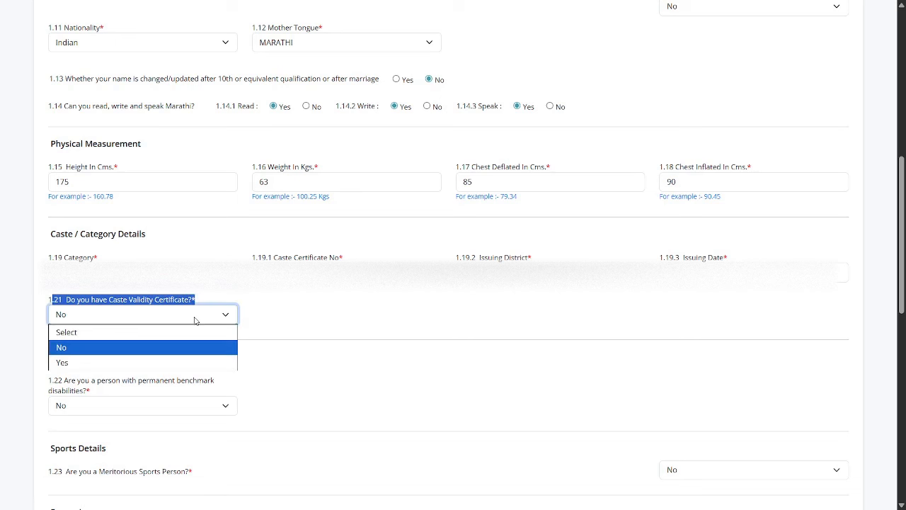
pyautogui.click(128, 354)
pyautogui.click(327, 308)
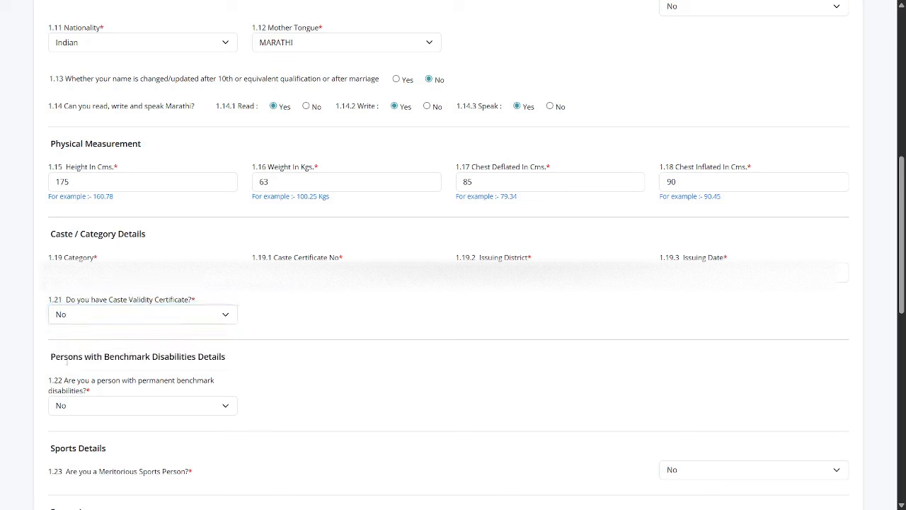
# Highlight the Persons with Benchmark Disabilities Details heading and answer Yes to the permanent benchmark disabilities question.
pyautogui.moveTo(55, 357); pyautogui.dragTo(220, 361)
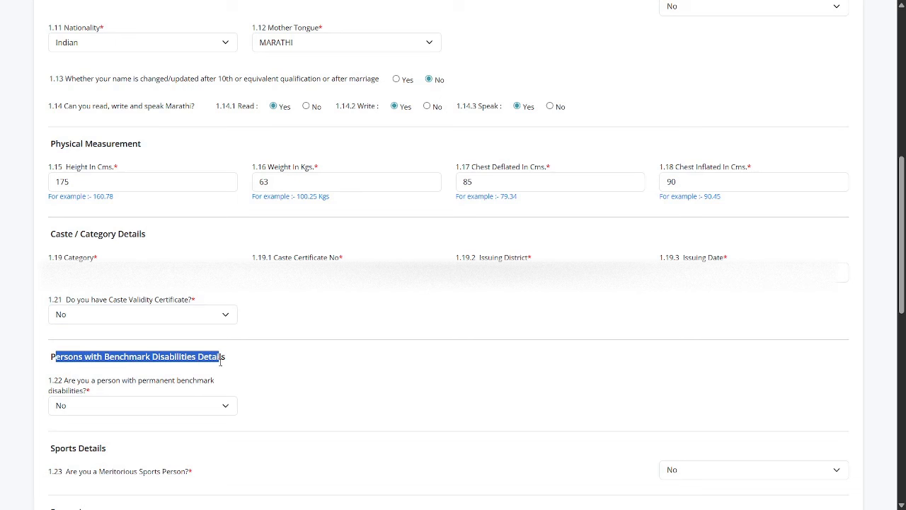
pyautogui.click(276, 366)
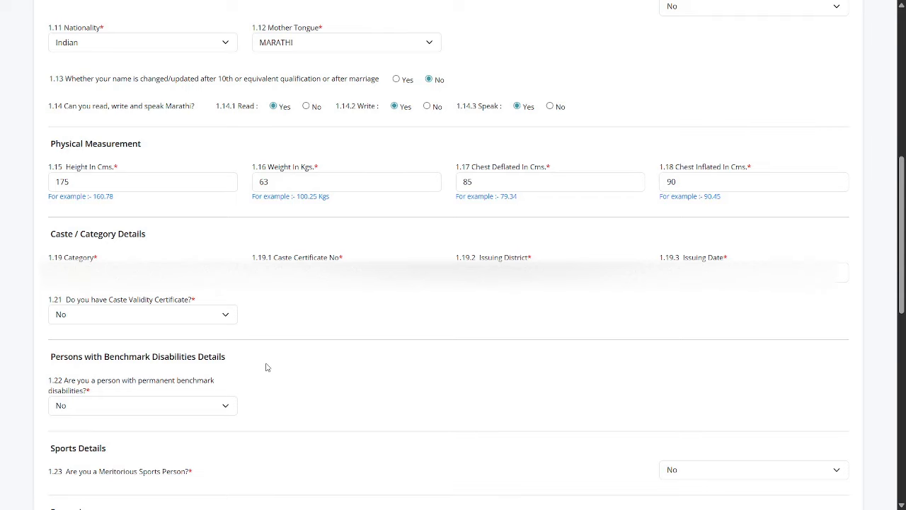
pyautogui.scroll(-5, 267, 366)
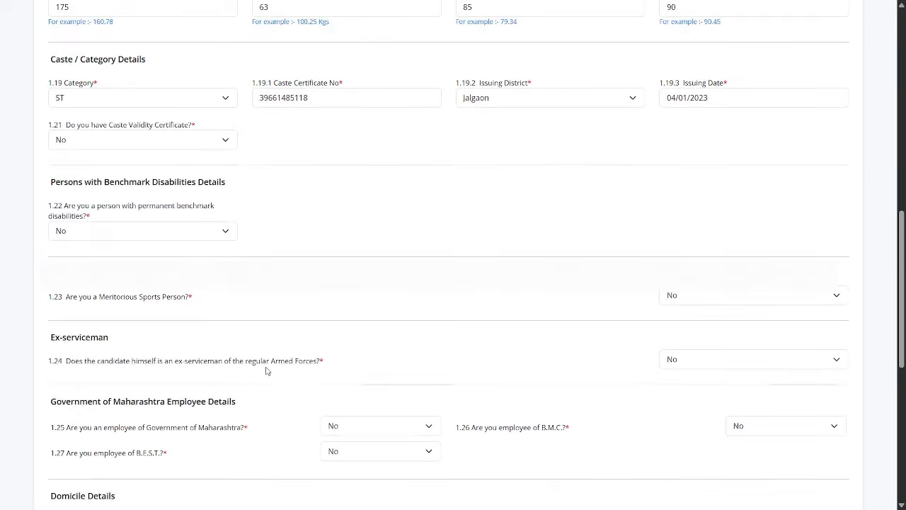
pyautogui.scroll(1, 273, 345)
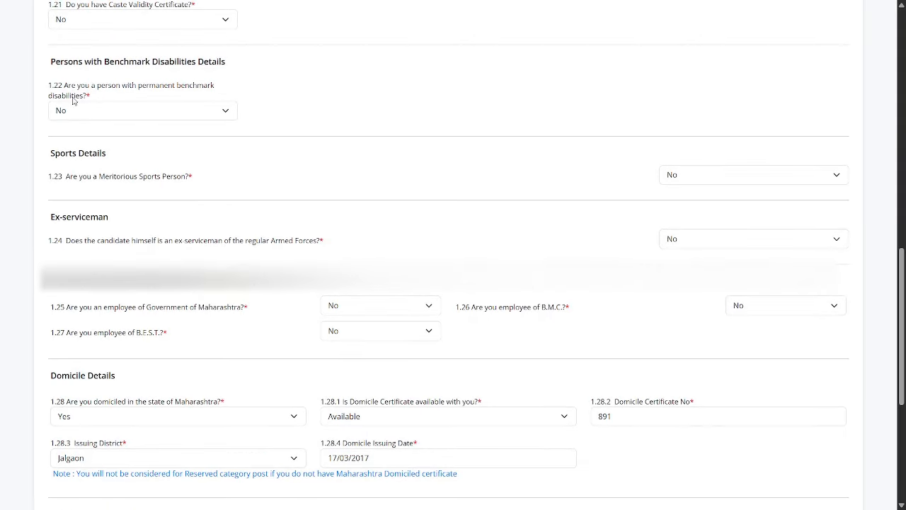
pyautogui.moveTo(68, 85); pyautogui.dragTo(184, 97)
pyautogui.click(204, 110)
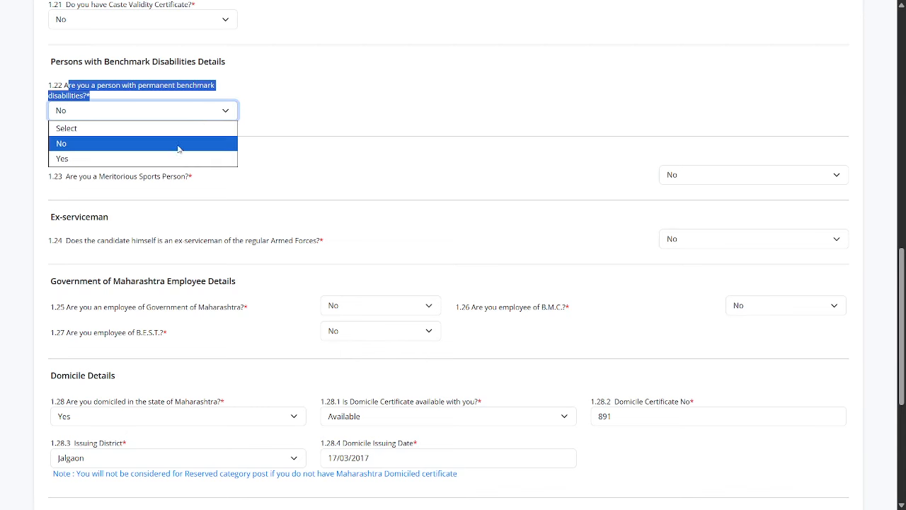
pyautogui.click(169, 152)
# Highlight the Category of disabilities label, and view the options for the disability category and sub-categories without choosing any.
pyautogui.moveTo(278, 96); pyautogui.dragTo(358, 99)
pyautogui.click(359, 110)
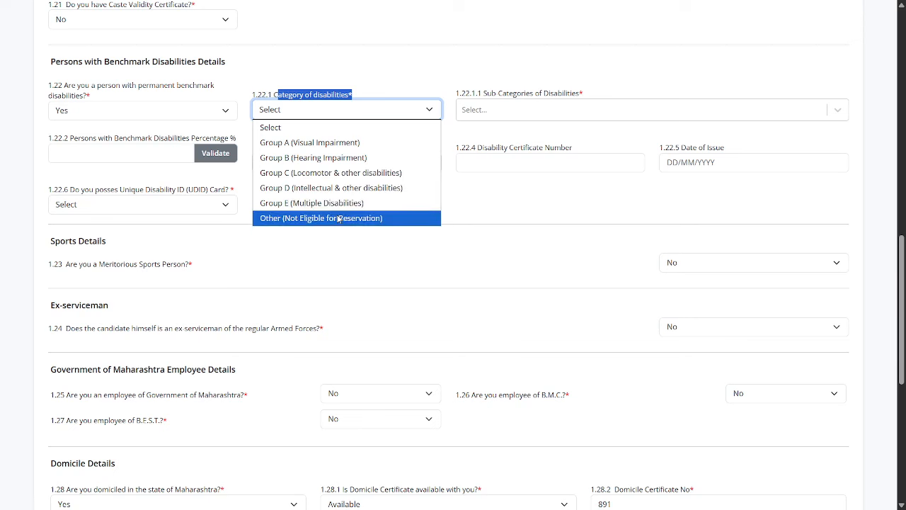
pyautogui.click(376, 81)
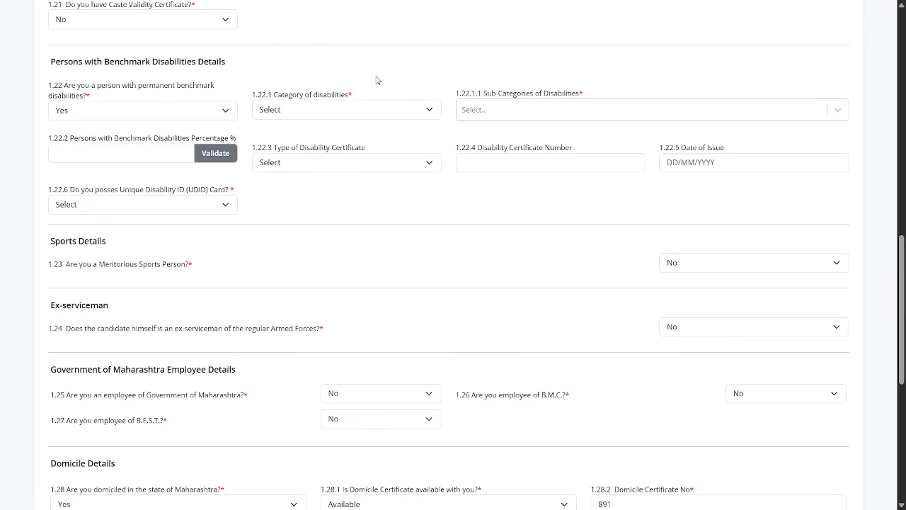
pyautogui.moveTo(469, 93); pyautogui.dragTo(601, 113)
pyautogui.click(602, 111)
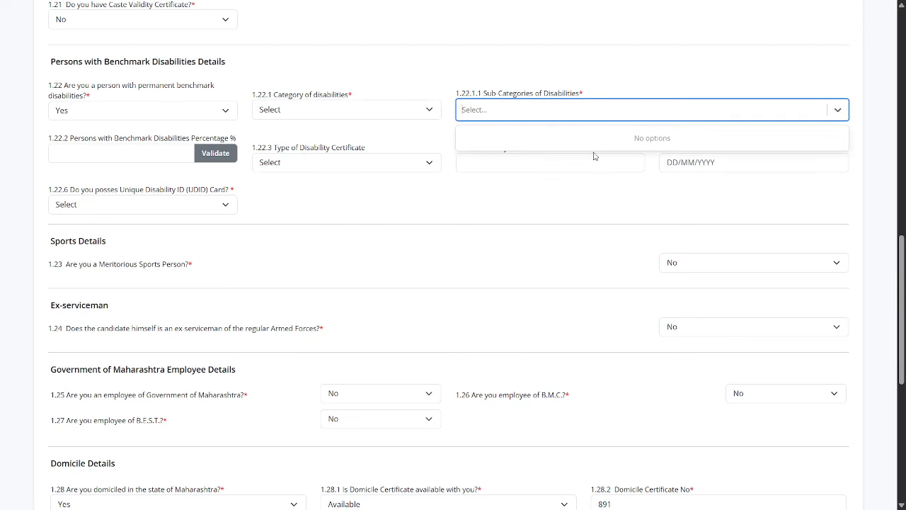
# Set the disability category to Group A (Visual Impairment) and the sub-category to Blindness [B].
pyautogui.click(343, 113)
pyautogui.click(333, 139)
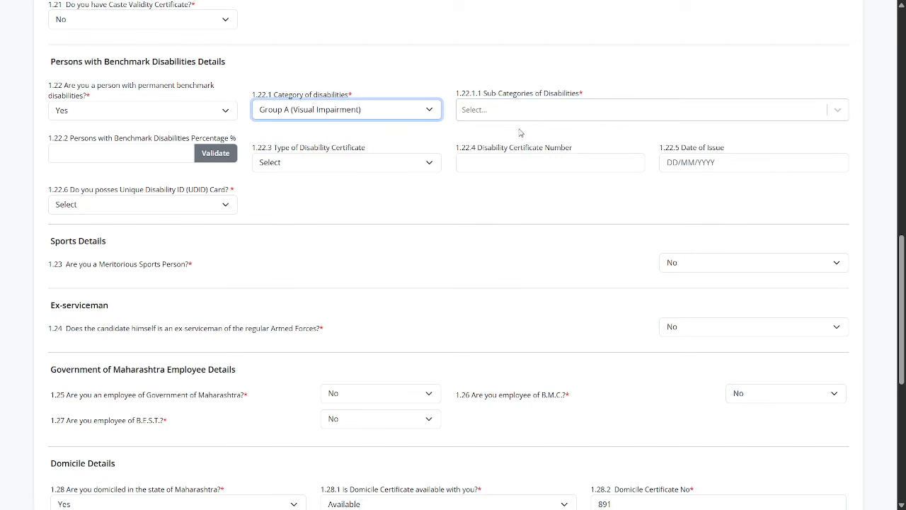
pyautogui.click(567, 111)
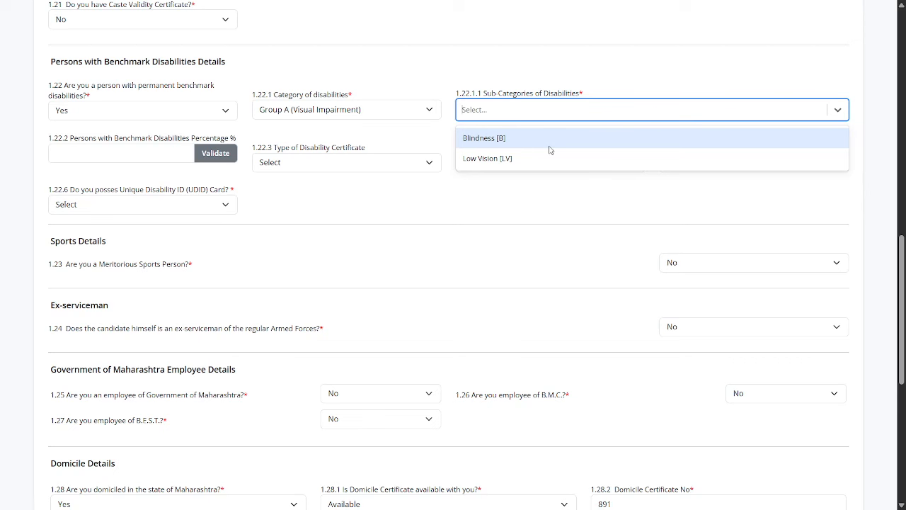
pyautogui.click(484, 138)
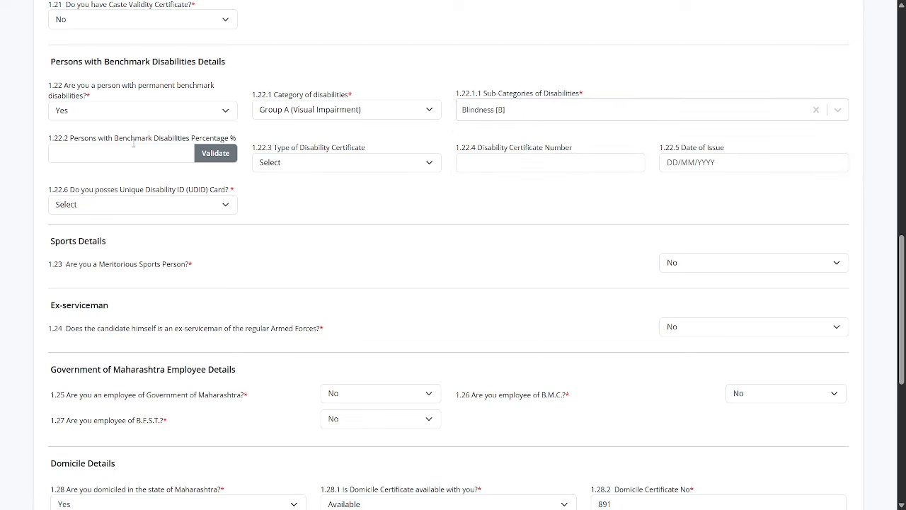
# Highlight the benchmark disabilities percentage label and enter 40 as the percentage.
pyautogui.moveTo(82, 142); pyautogui.dragTo(241, 139)
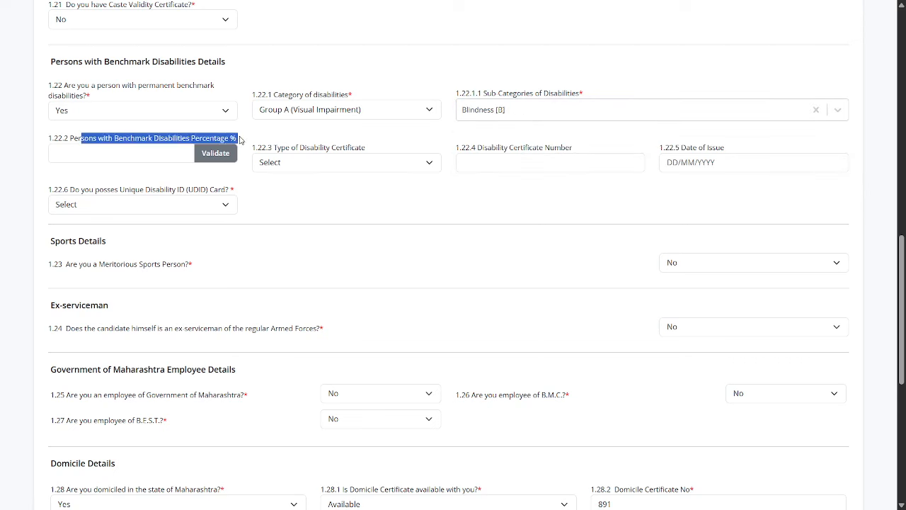
pyautogui.click(150, 150)
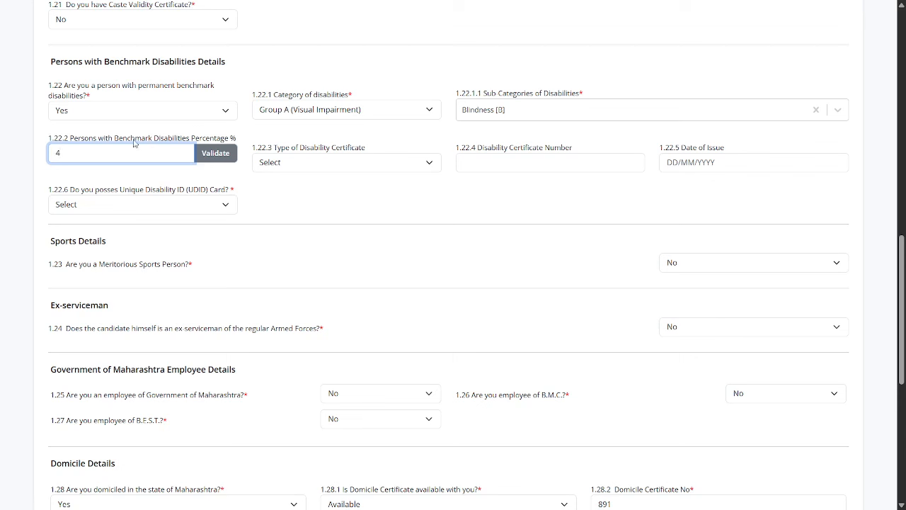
pyautogui.click(364, 196)
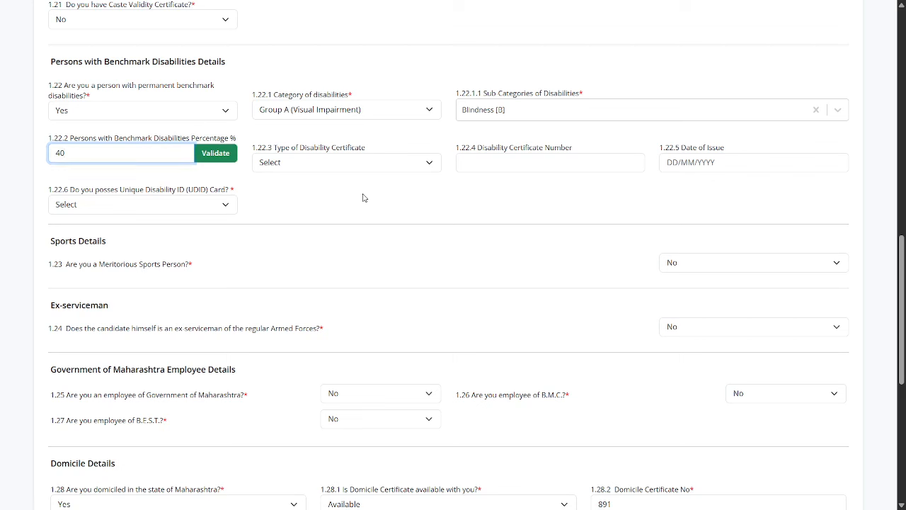
# View the disability certificate types without choosing one, and highlight the Disability Certificate Number and Date of Issue labels.
pyautogui.click(295, 162)
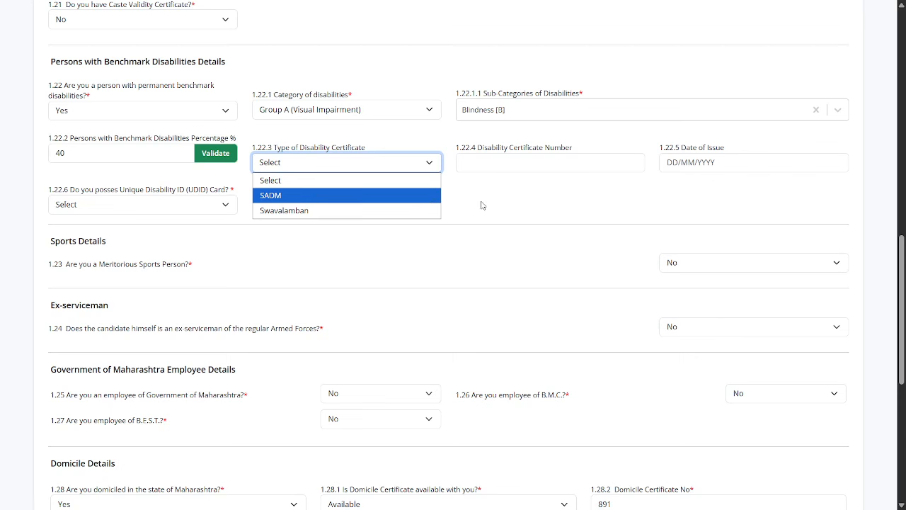
pyautogui.click(506, 203)
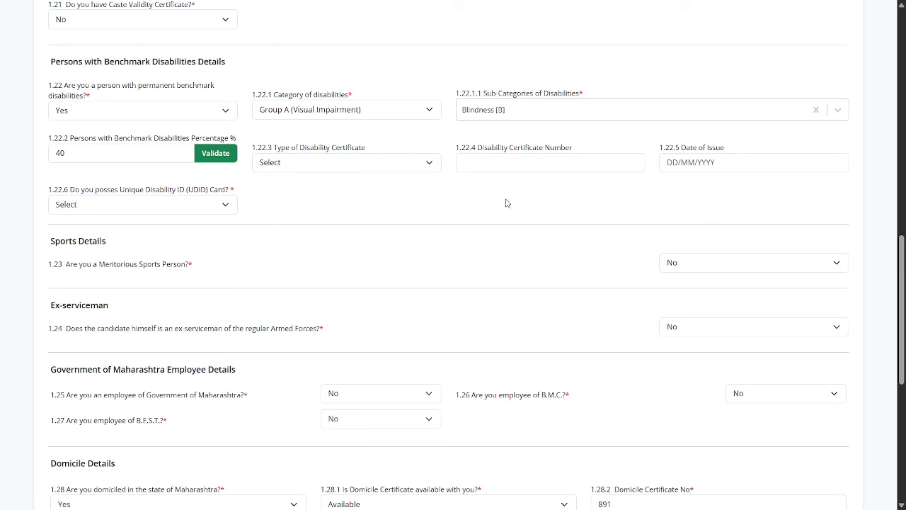
pyautogui.moveTo(476, 148); pyautogui.dragTo(587, 152)
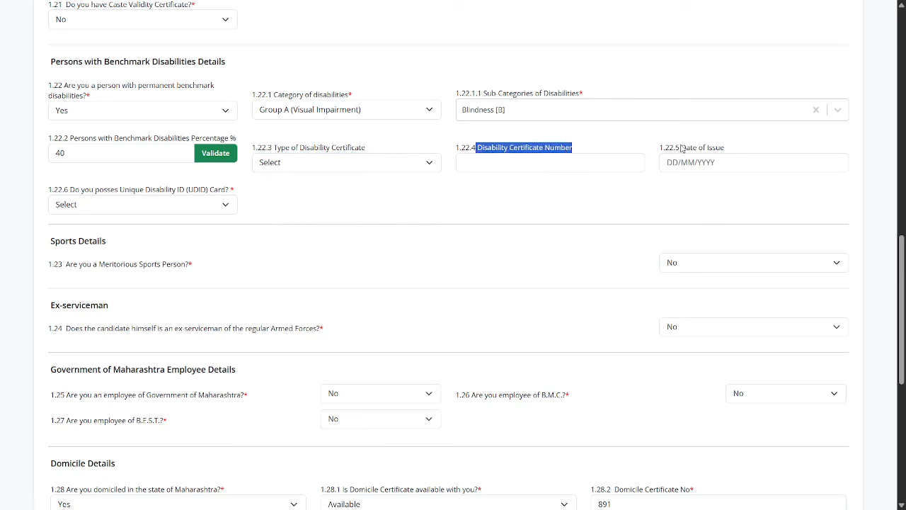
pyautogui.moveTo(681, 147); pyautogui.dragTo(728, 148)
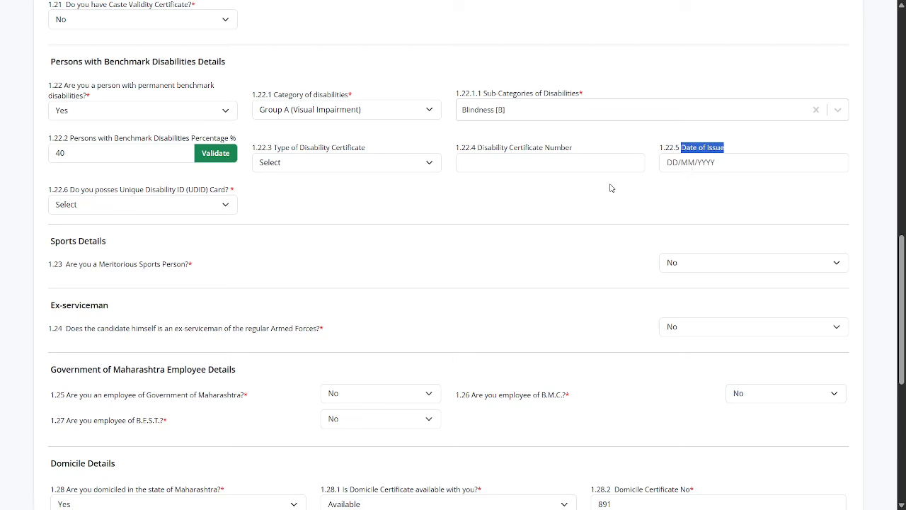
# Answer Yes to possessing a Unique Disability ID (UDID) Card and go to the Enter UDID field.
pyautogui.click(171, 204)
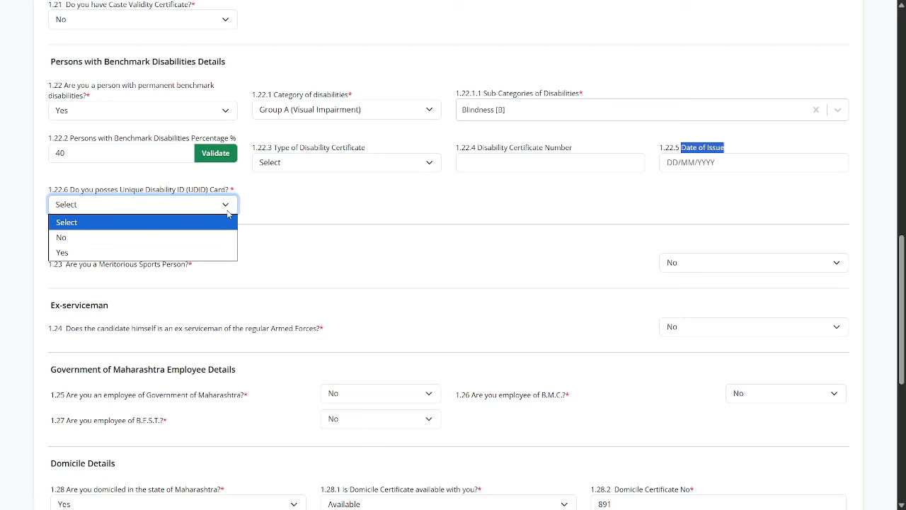
pyautogui.click(154, 255)
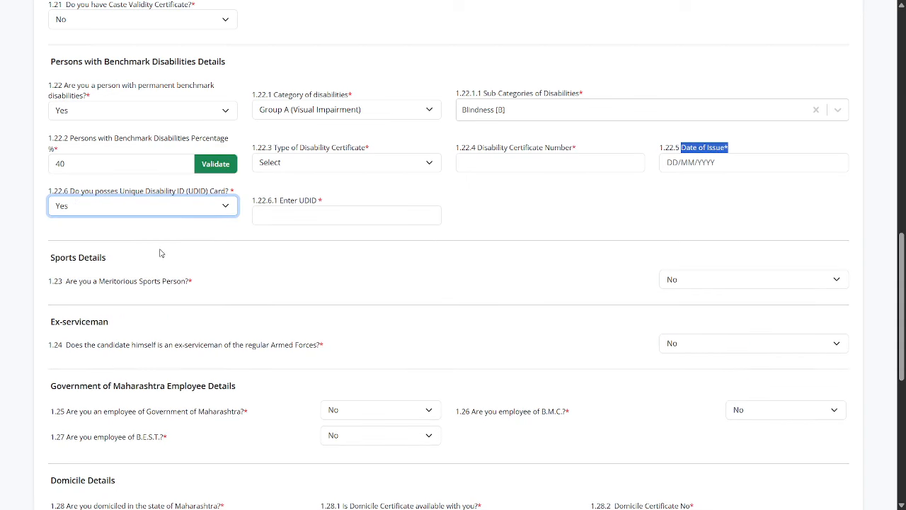
pyautogui.click(351, 216)
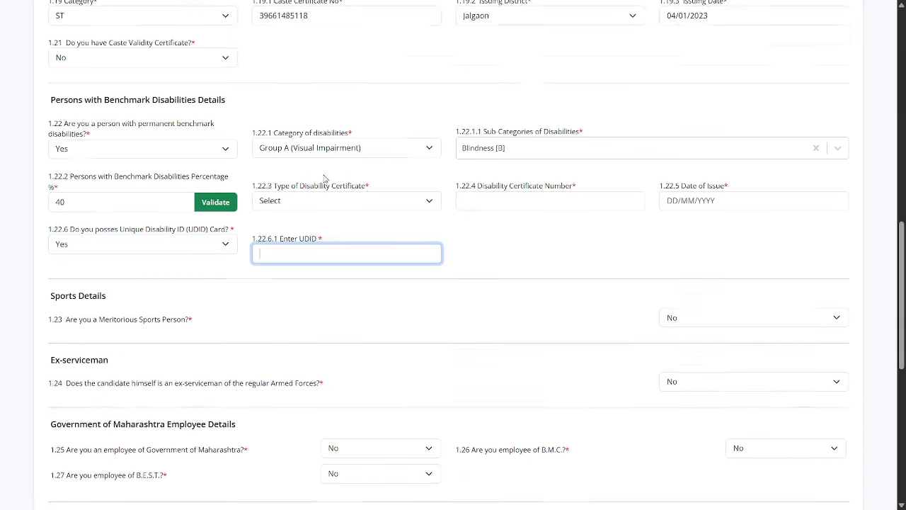
# Set the permanent benchmark disabilities answer back to No.
pyautogui.scroll(1, 326, 179)
pyautogui.click(177, 175)
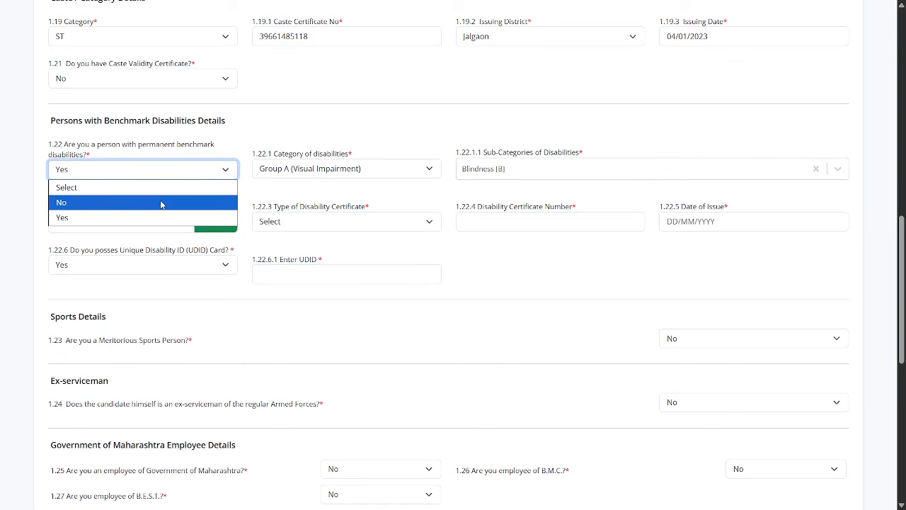
pyautogui.click(163, 203)
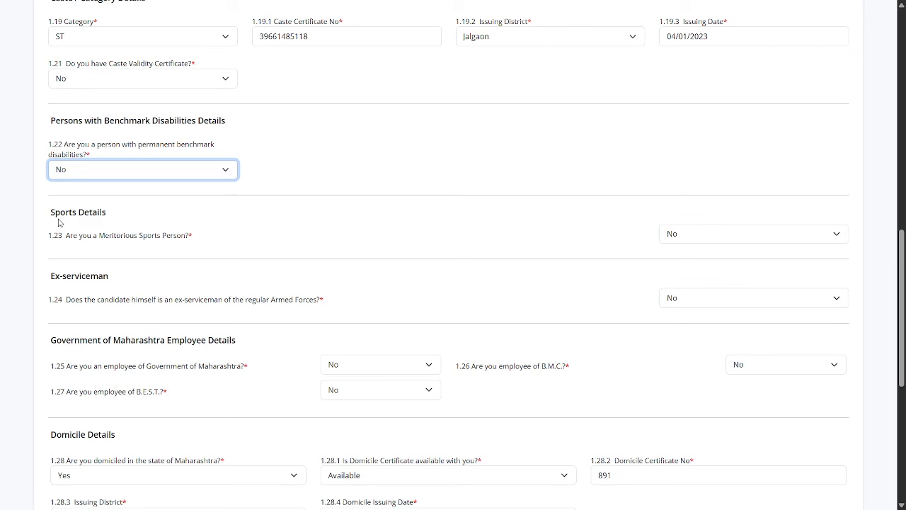
# Highlight the Sports Details heading and the start of its question, and answer Yes to being a Meritorious Sports Person.
pyautogui.moveTo(53, 211); pyautogui.dragTo(302, 218)
pyautogui.click(302, 218)
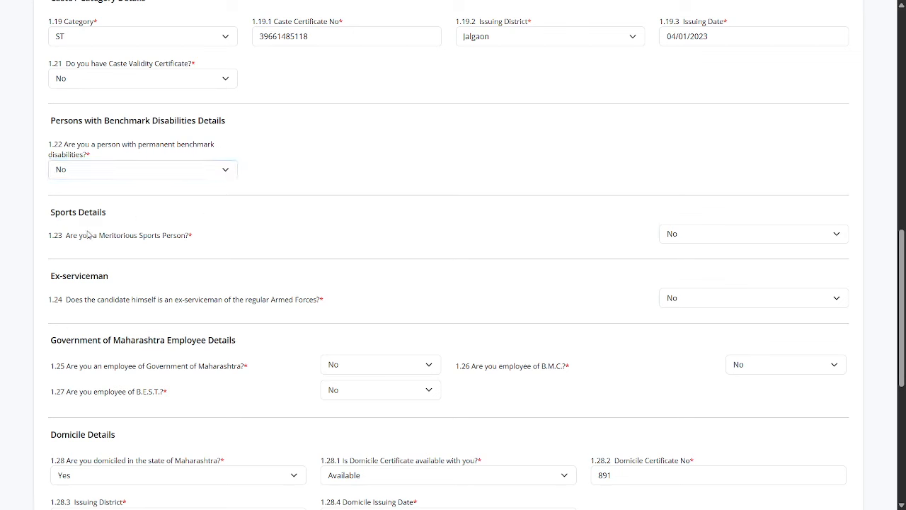
pyautogui.moveTo(89, 234); pyautogui.dragTo(48, 235)
pyautogui.click(375, 238)
pyautogui.click(755, 235)
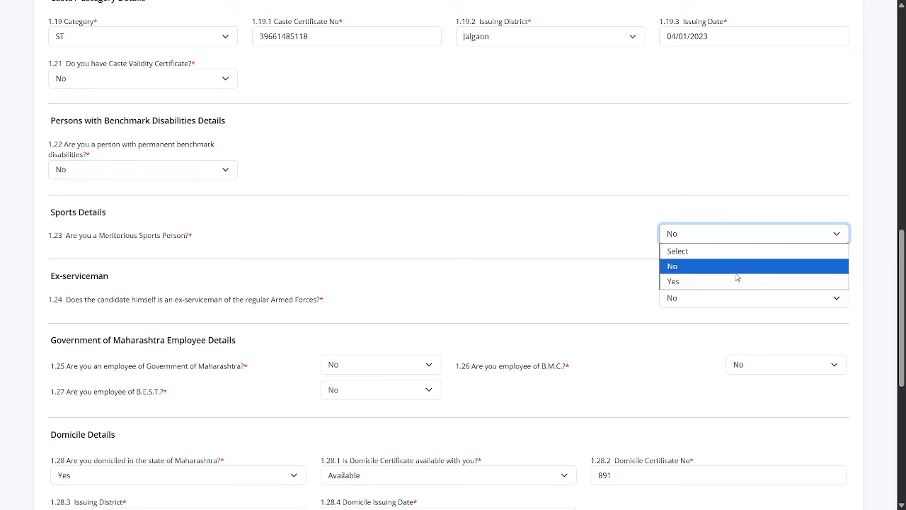
pyautogui.click(729, 281)
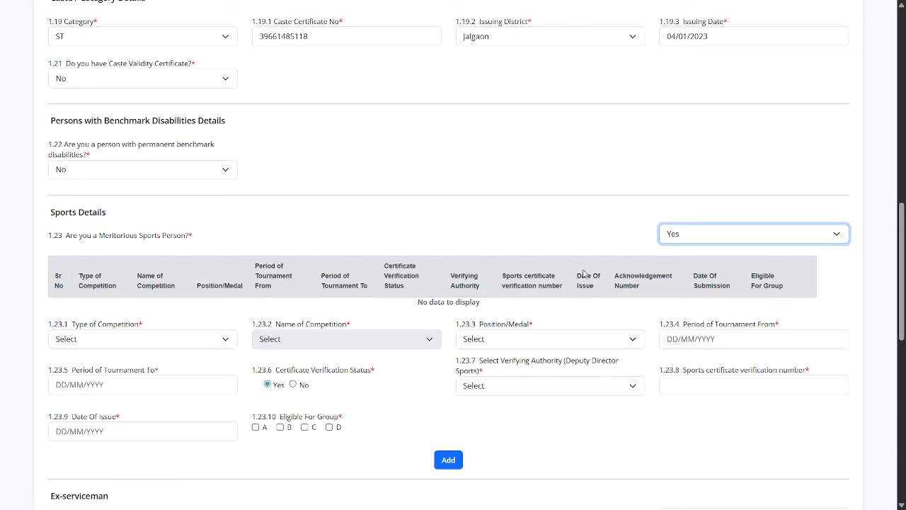
# Highlight the sports entry labels for Type of Competition, Sports certificate verification number, Date of Issue and Eligible For Group.
pyautogui.moveTo(76, 327); pyautogui.dragTo(130, 327)
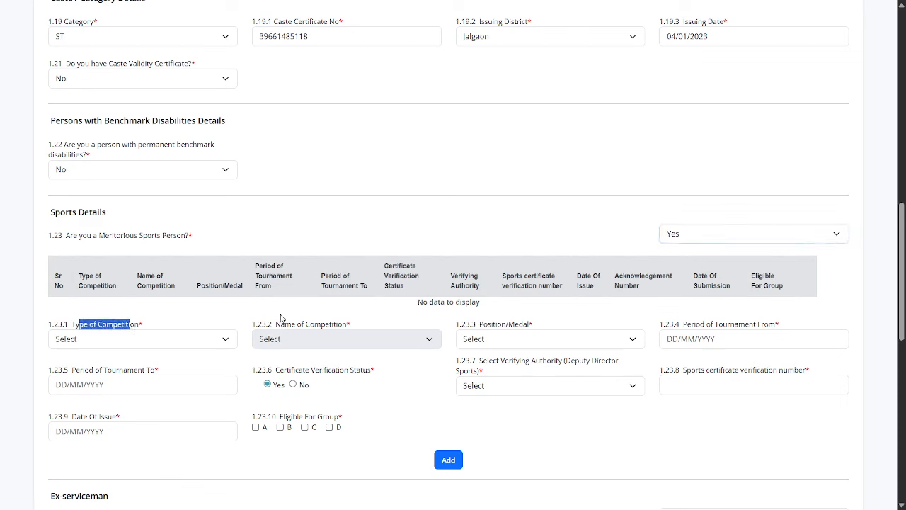
pyautogui.doubleClick(269, 339)
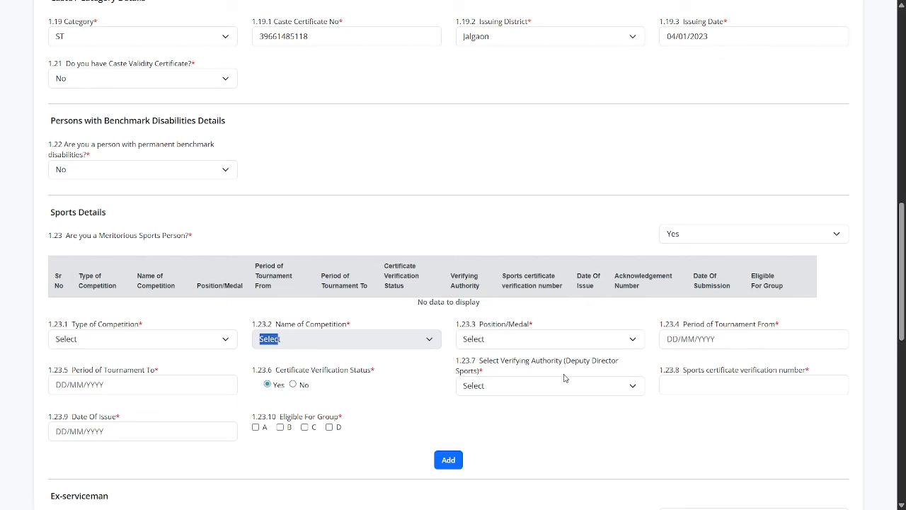
pyautogui.moveTo(722, 371); pyautogui.dragTo(651, 383)
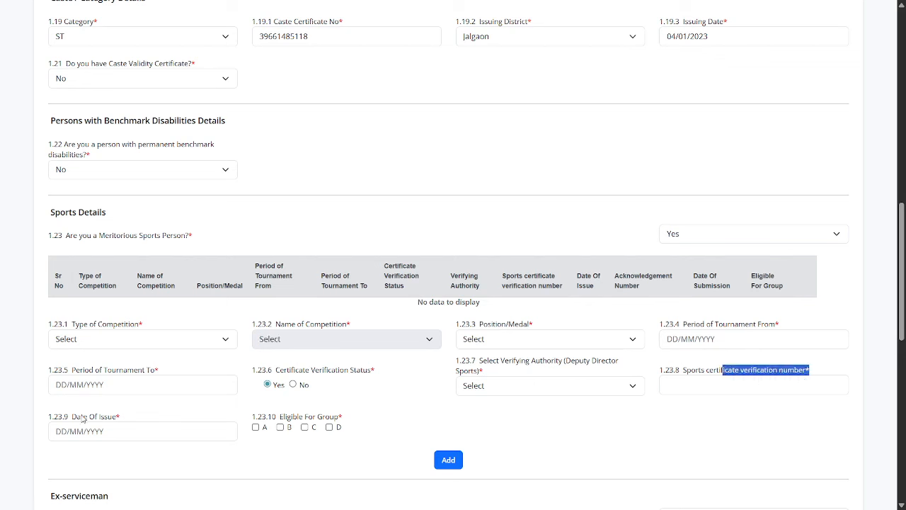
pyautogui.moveTo(82, 418); pyautogui.dragTo(132, 418)
pyautogui.moveTo(285, 419); pyautogui.dragTo(337, 419)
pyautogui.click(387, 419)
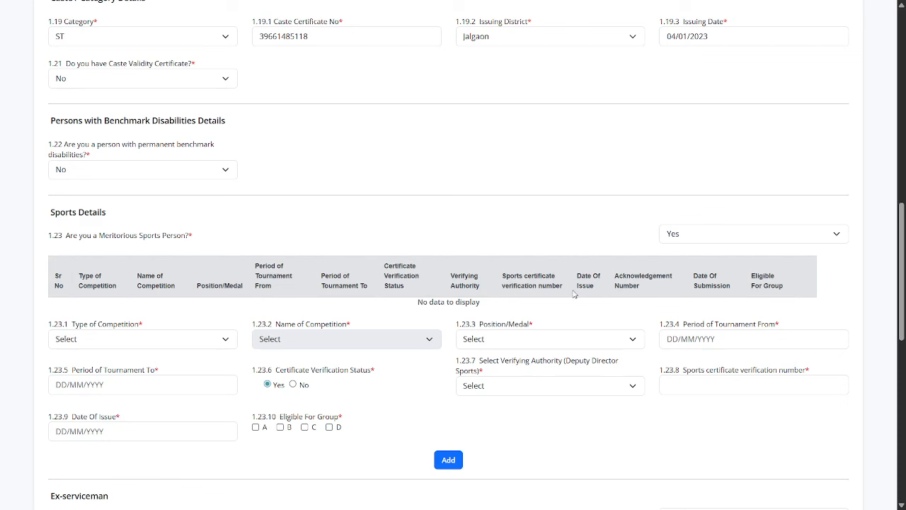
# Set the Meritorious Sports Person answer back to No.
pyautogui.click(711, 231)
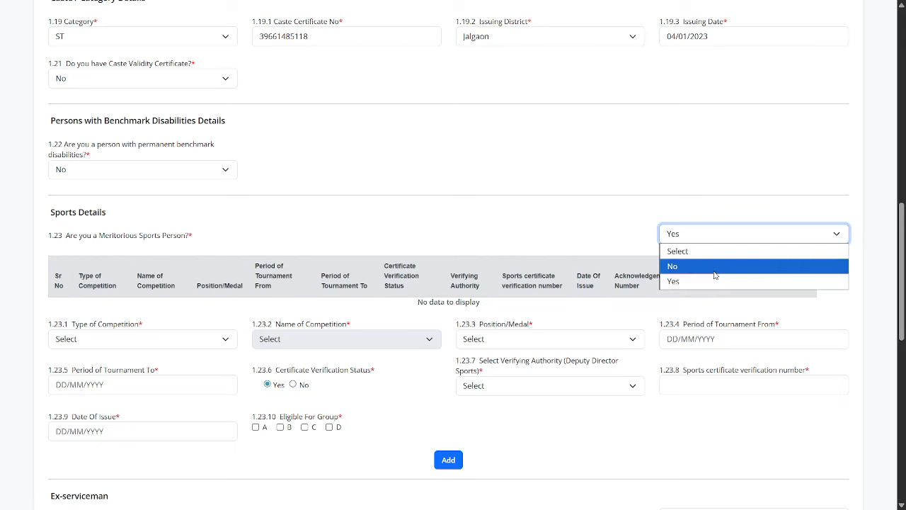
pyautogui.click(708, 266)
# Highlight the Government of Maharashtra Employee Details heading and the start of its first question.
pyautogui.scroll(-2, 221, 278)
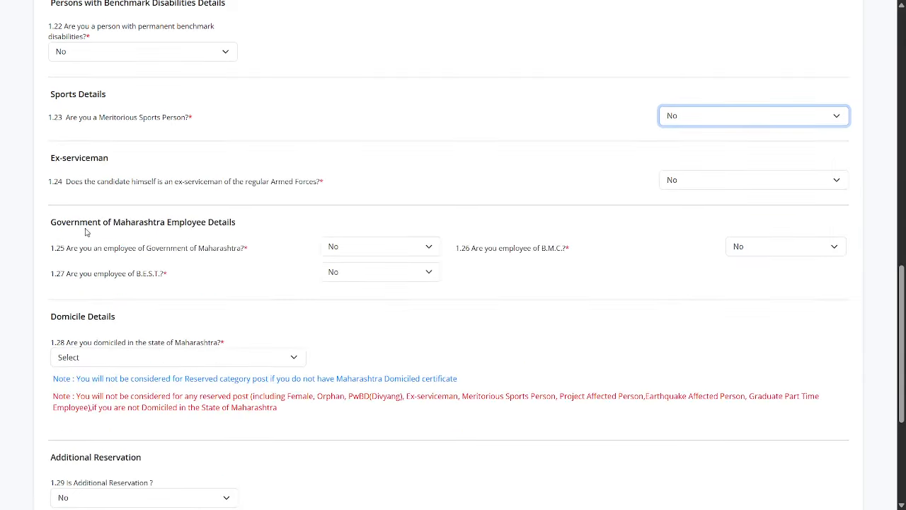
pyautogui.moveTo(49, 227); pyautogui.dragTo(254, 228)
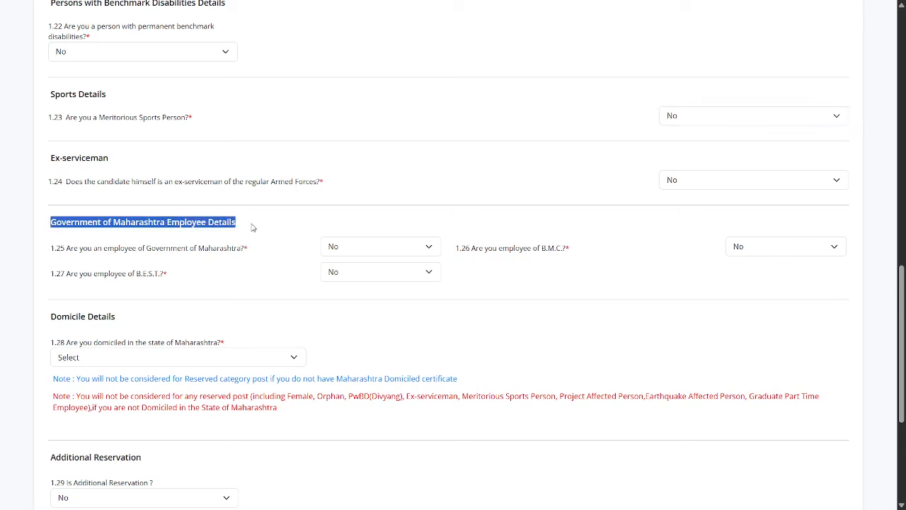
pyautogui.click(338, 225)
pyautogui.moveTo(59, 252); pyautogui.dragTo(259, 254)
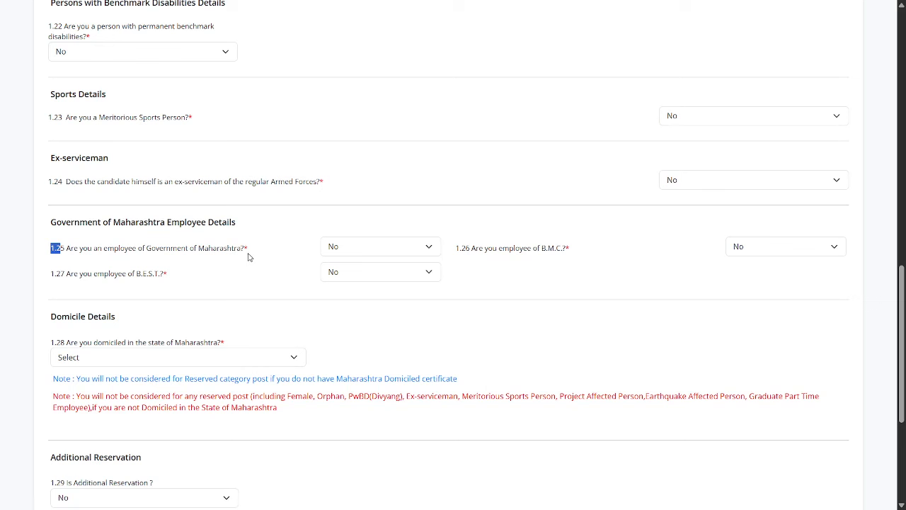
# Answer Yes to being an employee of Government of Maharashtra and highlight the Sevaarth ID label.
pyautogui.click(391, 248)
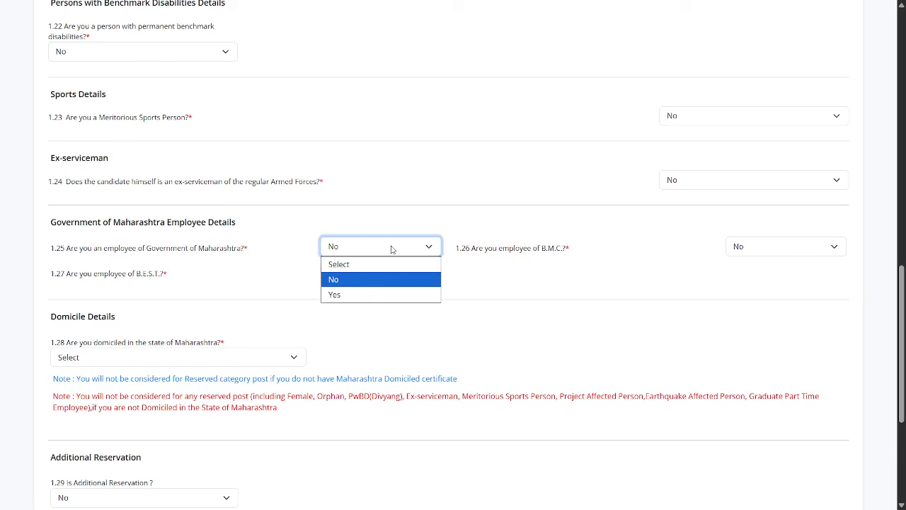
pyautogui.click(379, 293)
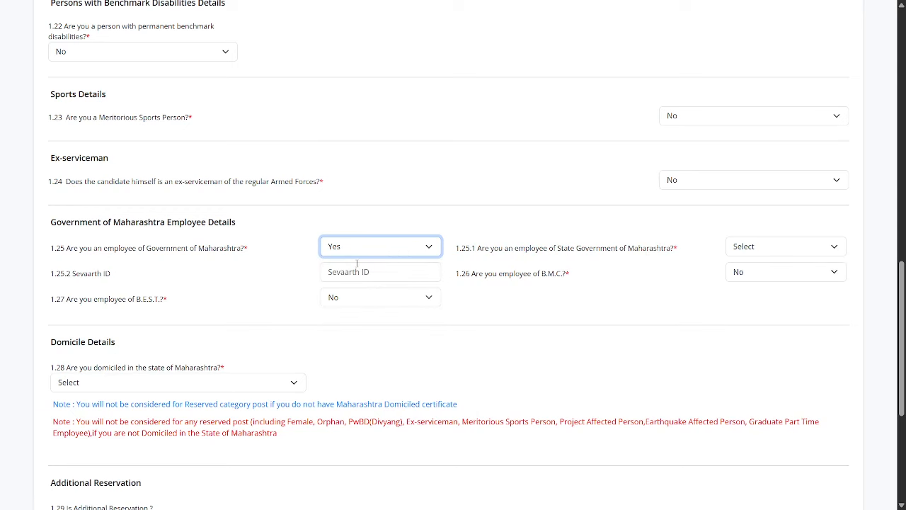
pyautogui.moveTo(81, 273); pyautogui.dragTo(111, 273)
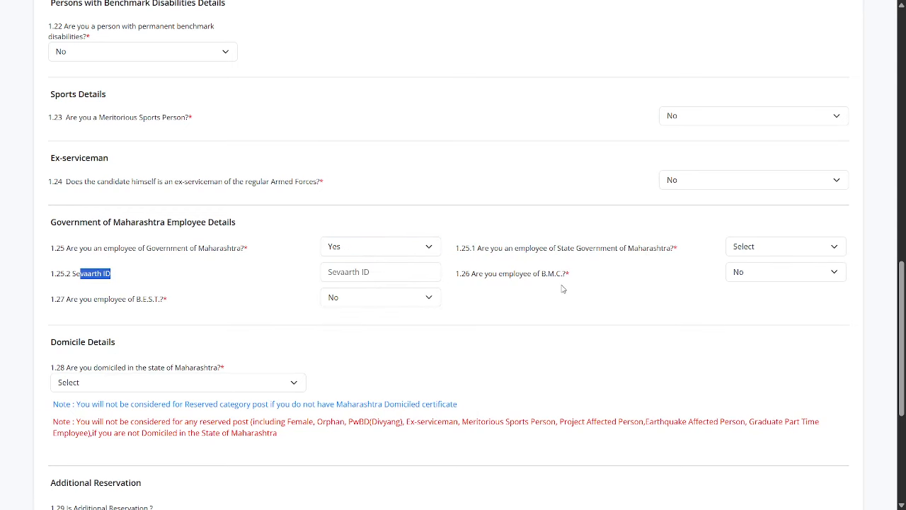
# Answer Yes to being a State Government of Maharashtra employee and a B.M.C. employee, and go to the Sevaarth ID field.
pyautogui.click(783, 247)
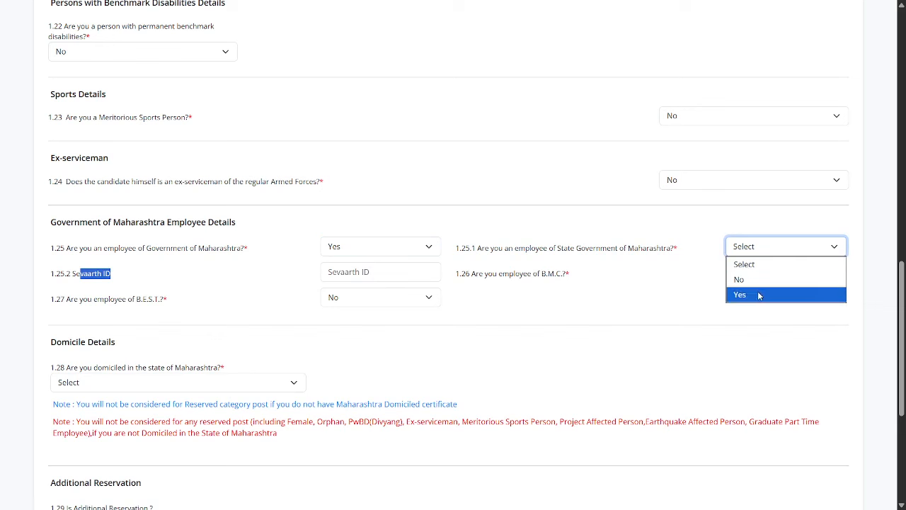
pyautogui.click(758, 296)
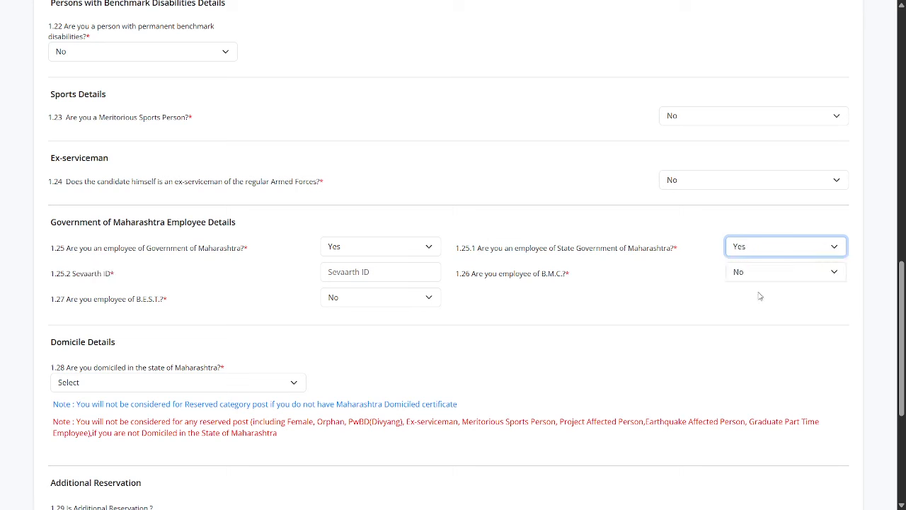
pyautogui.click(761, 273)
pyautogui.click(741, 320)
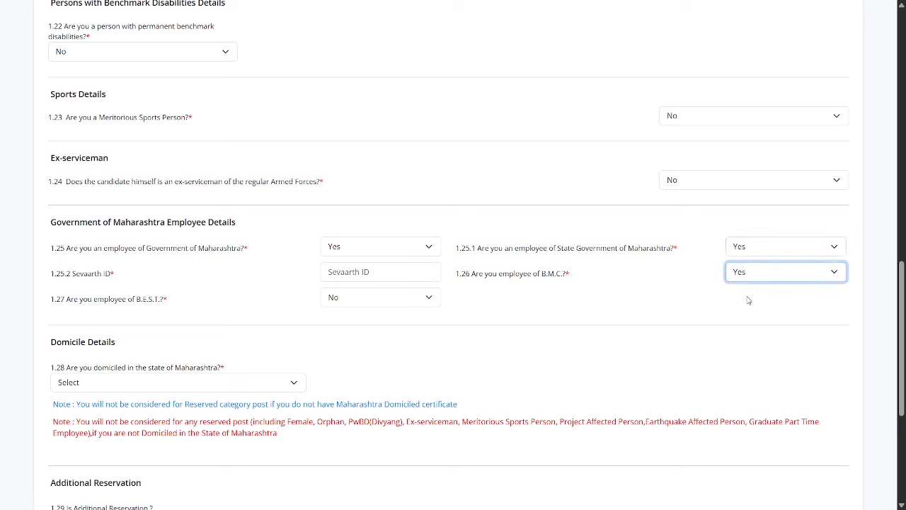
pyautogui.click(377, 274)
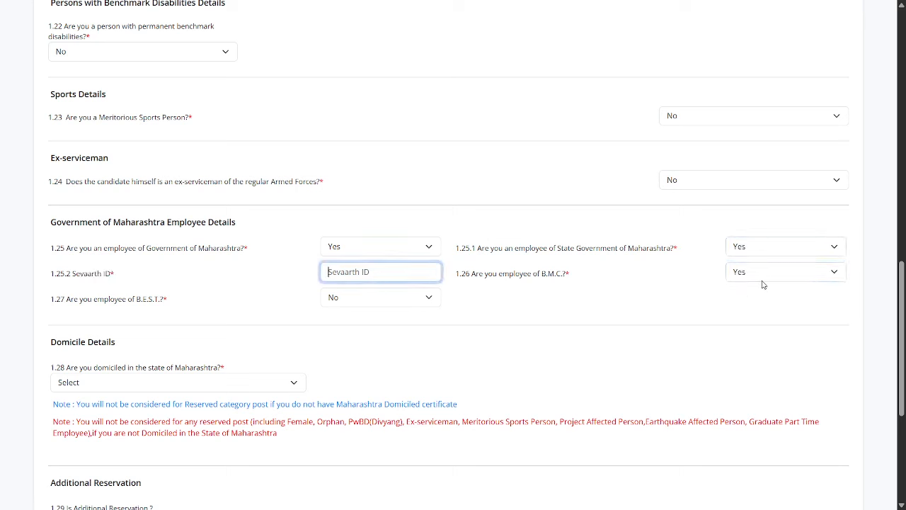
# Set the Government of Maharashtra employee and B.M.C. employee answers back to No.
pyautogui.click(346, 246)
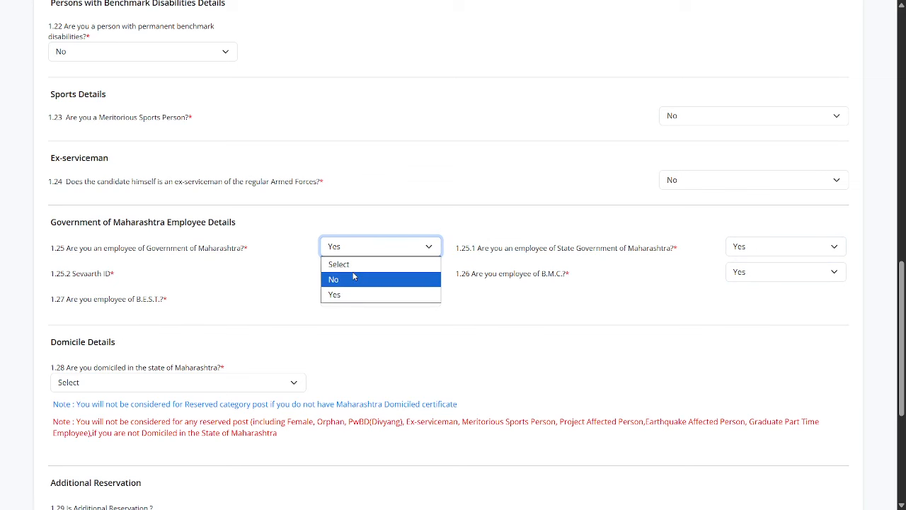
pyautogui.click(354, 278)
pyautogui.click(777, 249)
pyautogui.click(764, 280)
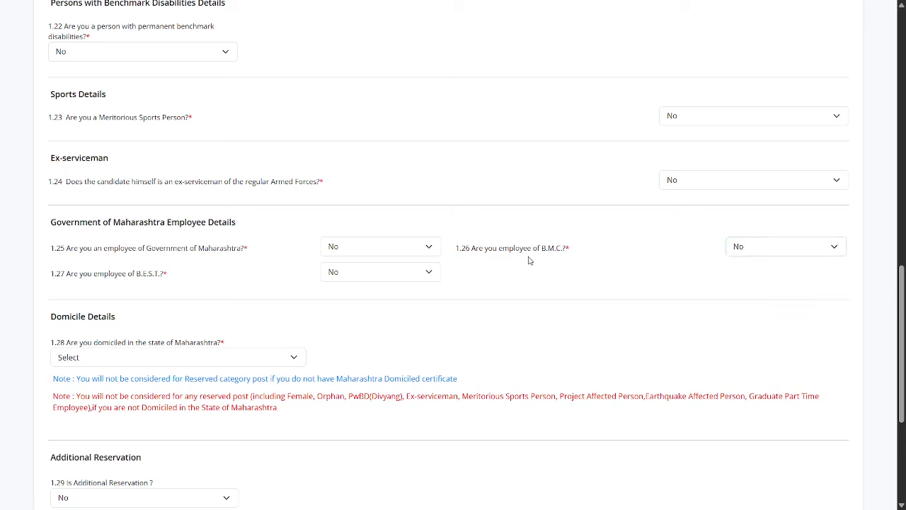
# Highlight the B.M.C. employee question, try the answer Yes, and return it to No.
pyautogui.moveTo(470, 253); pyautogui.dragTo(570, 249)
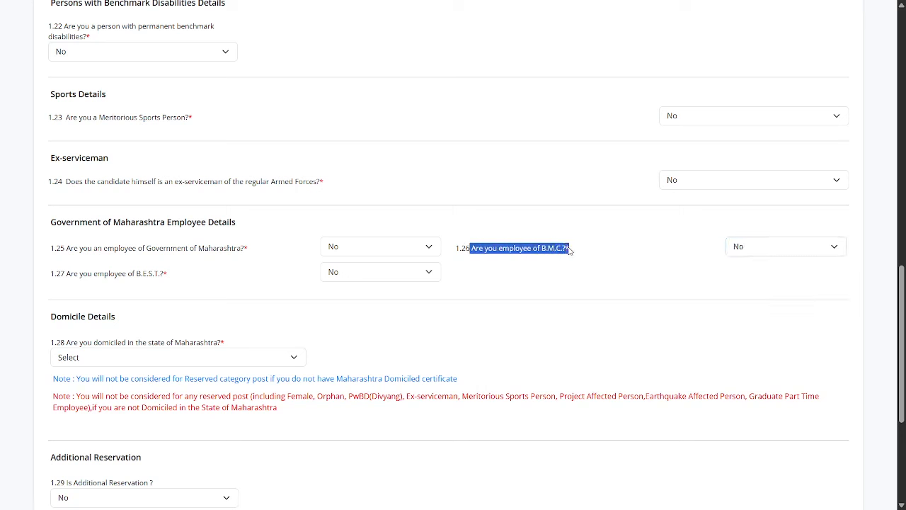
pyautogui.click(814, 249)
pyautogui.click(798, 307)
pyautogui.click(786, 253)
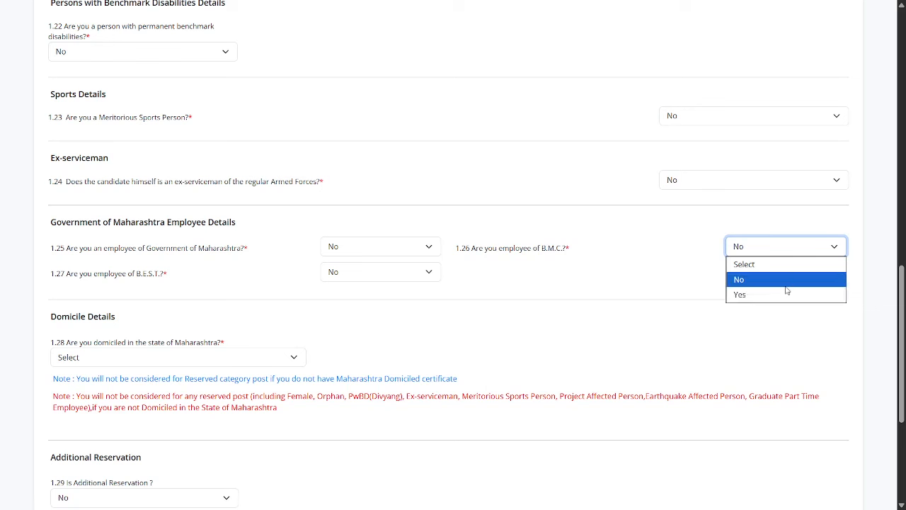
pyautogui.click(786, 293)
pyautogui.click(786, 249)
pyautogui.click(769, 283)
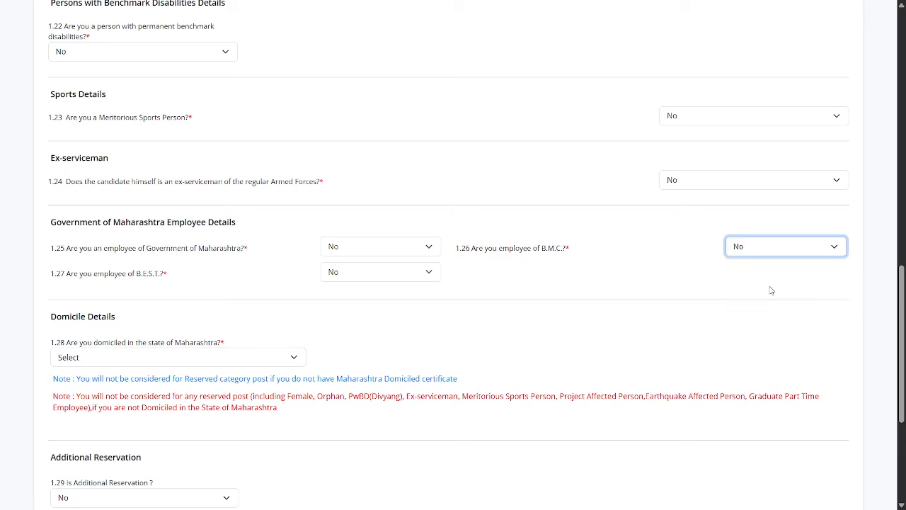
# Highlight the B.E.S.T. employee question, try the answer Yes, and return it to No.
pyautogui.moveTo(66, 274); pyautogui.dragTo(162, 276)
pyautogui.click(365, 270)
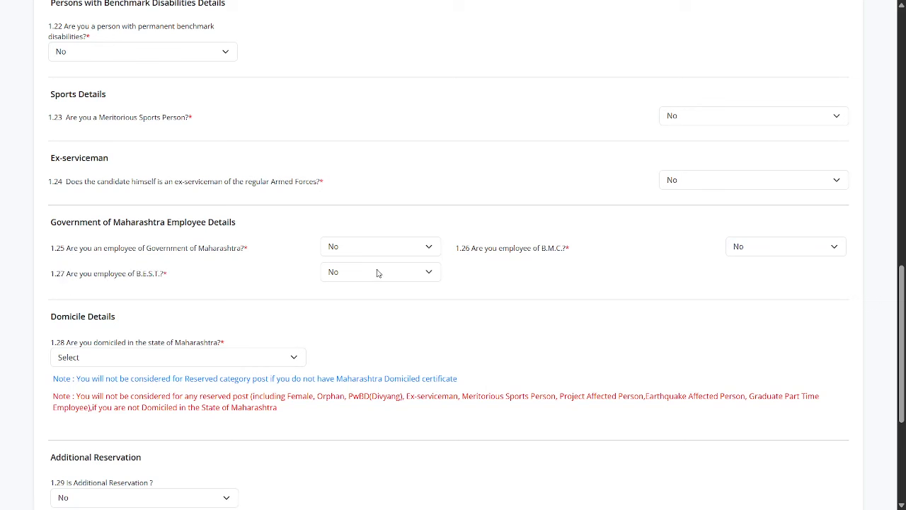
pyautogui.click(377, 274)
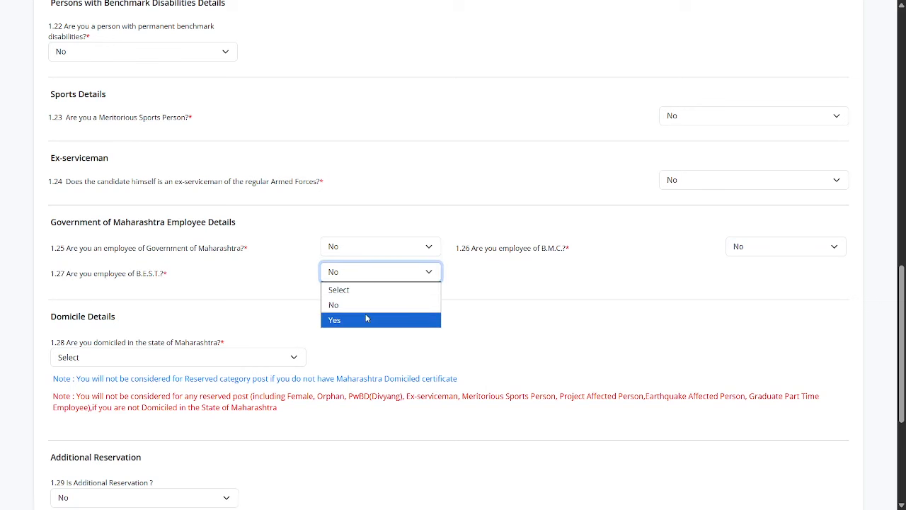
pyautogui.click(366, 316)
pyautogui.click(391, 277)
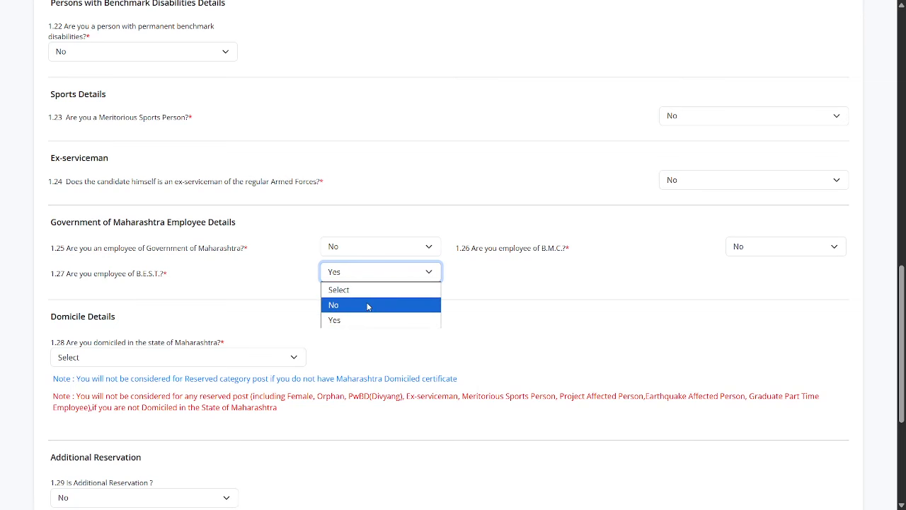
pyautogui.click(366, 304)
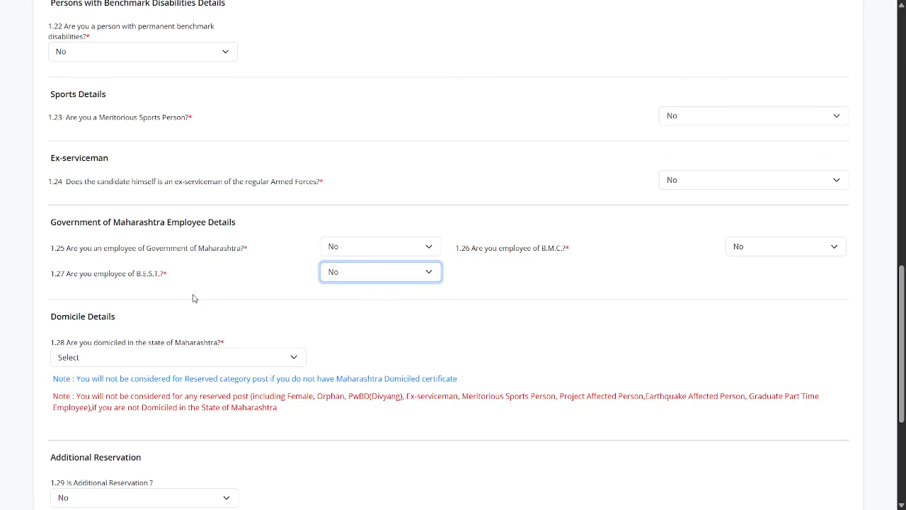
# Highlight the Domicile Details heading and answer Yes to being domiciled in the state of Maharashtra.
pyautogui.scroll(-1, 143, 320)
pyautogui.moveTo(41, 262); pyautogui.dragTo(181, 263)
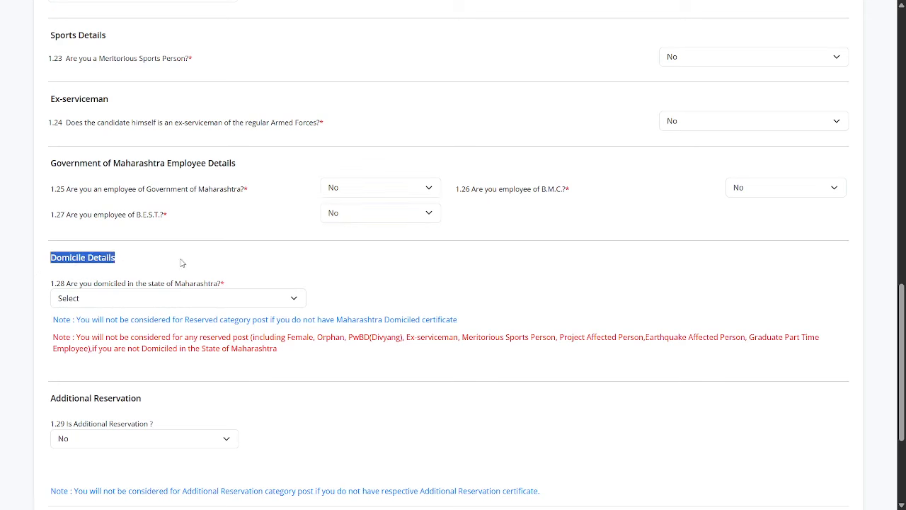
pyautogui.click(244, 273)
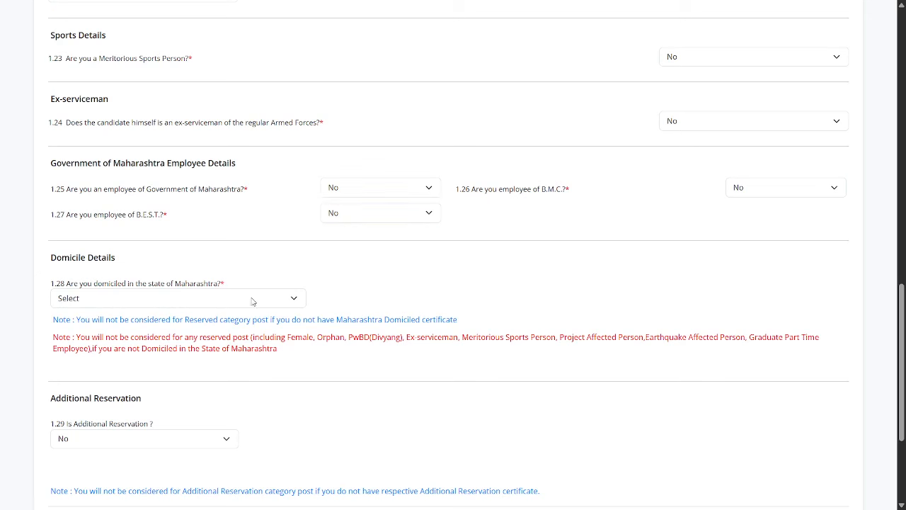
pyautogui.click(252, 300)
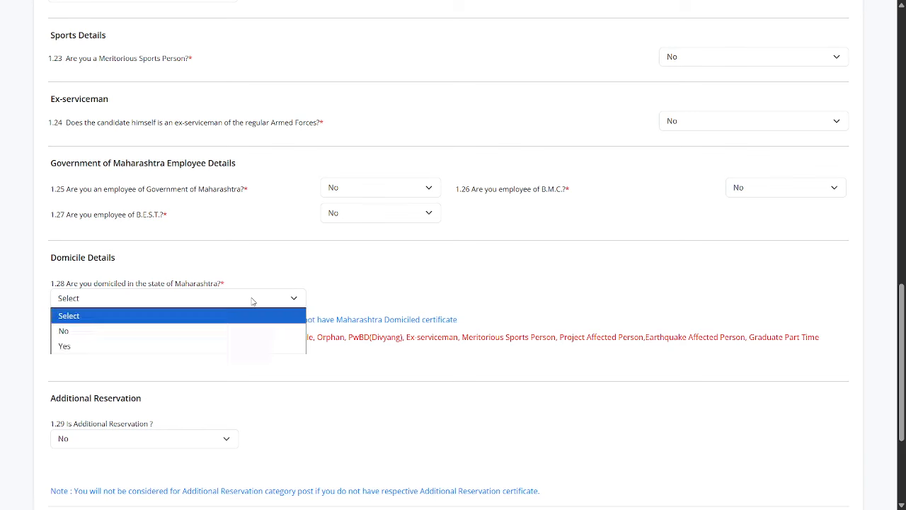
pyautogui.click(213, 337)
pyautogui.click(234, 306)
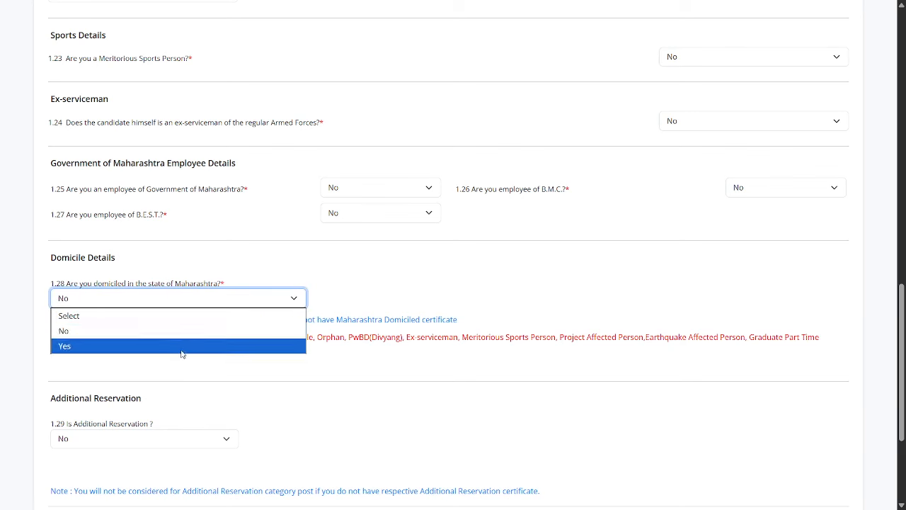
pyautogui.click(212, 346)
# Mark the Domicile Certificate as Available and set its Issuing District to Jalgaon.
pyautogui.click(335, 306)
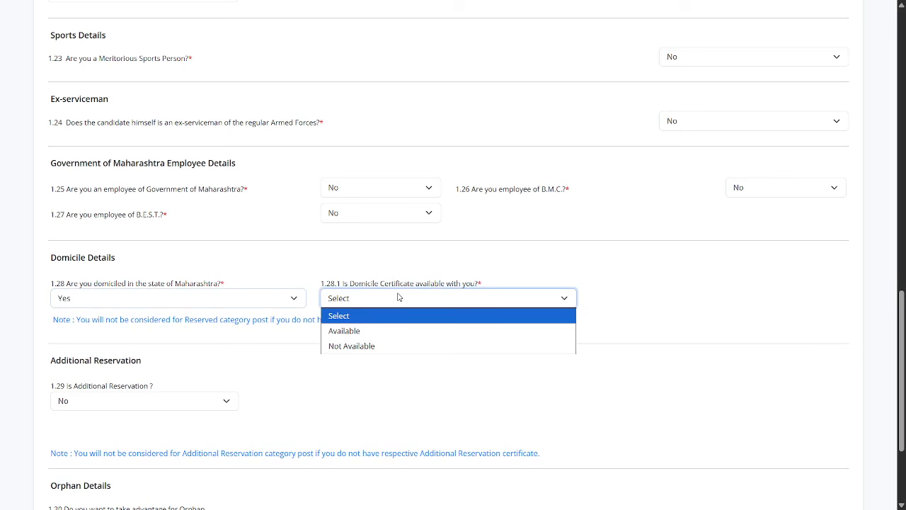
pyautogui.click(421, 333)
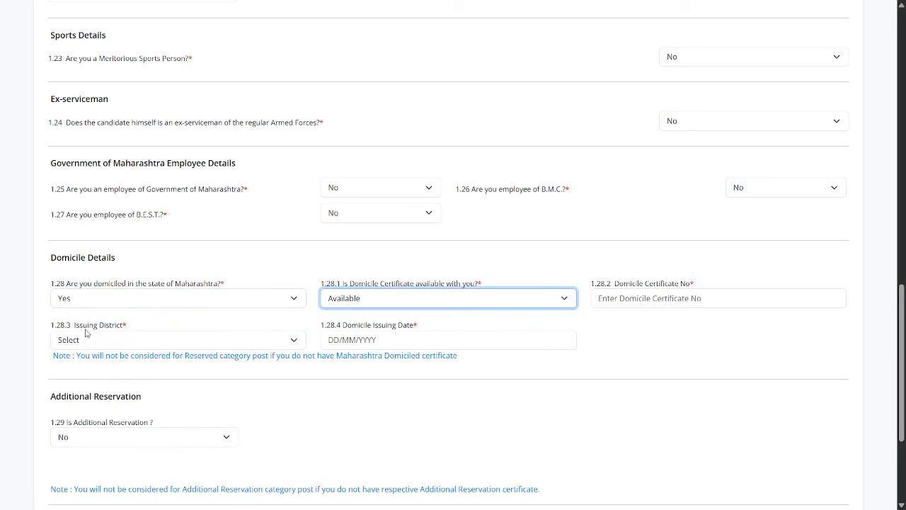
pyautogui.moveTo(85, 327); pyautogui.dragTo(126, 327)
pyautogui.click(156, 341)
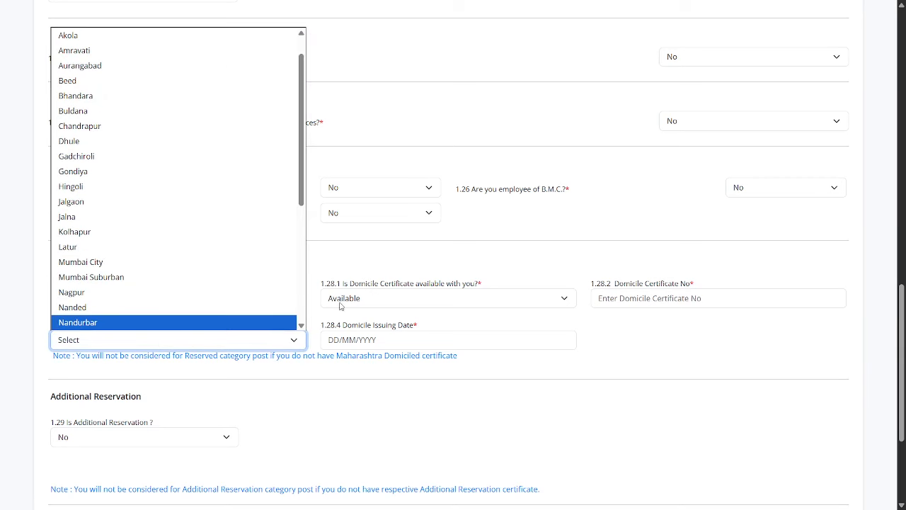
pyautogui.click(330, 317)
pyautogui.click(164, 345)
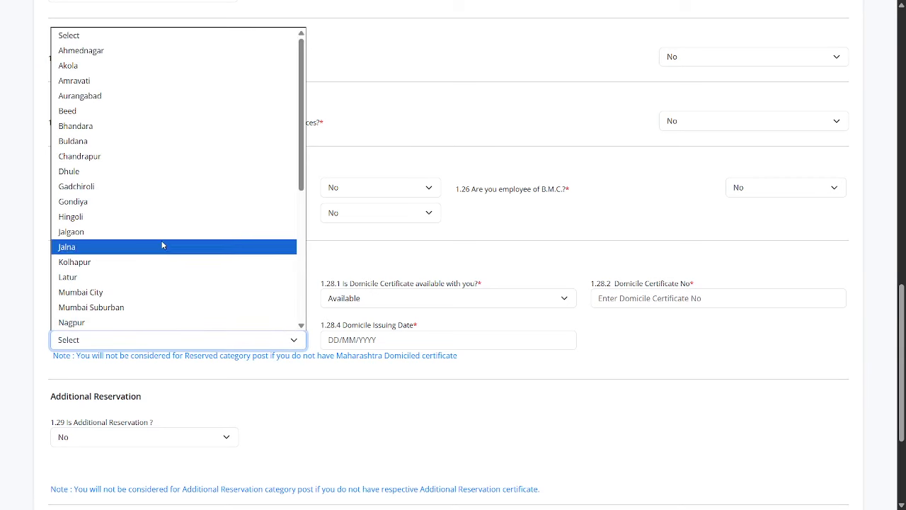
pyautogui.click(128, 232)
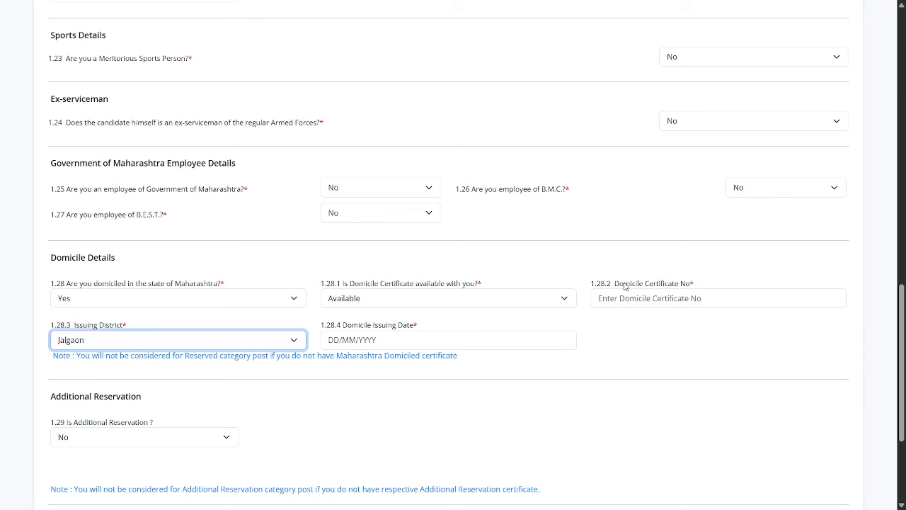
# View the Domicile Issuing Date calendar without choosing a date, and go on to the Additional Reservation and Orphan Details sections.
pyautogui.click(381, 339)
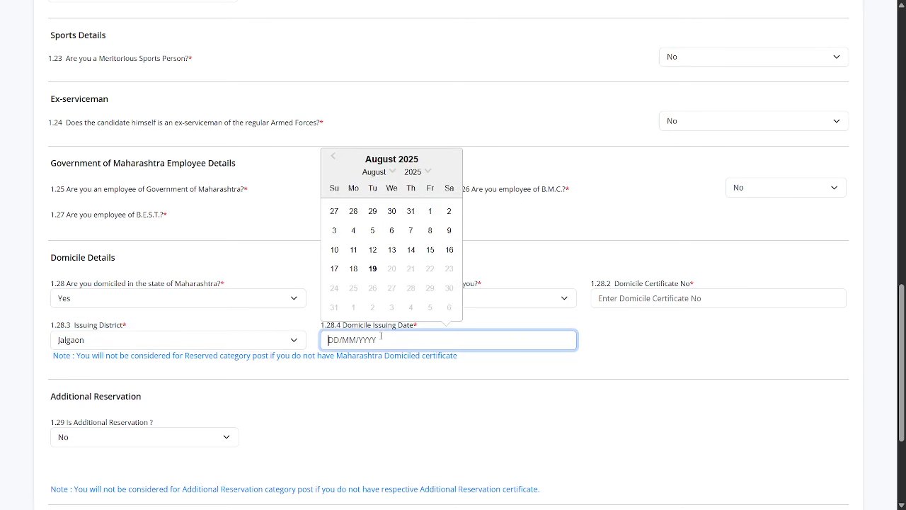
pyautogui.click(97, 330)
pyautogui.scroll(-3, 468, 383)
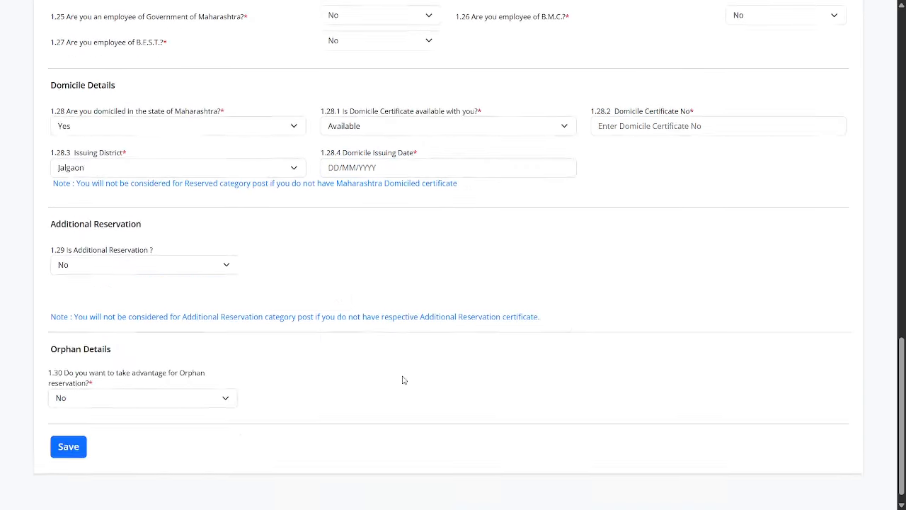
# Highlight the Additional Reservation heading and question 1.29, and answer Yes to it.
pyautogui.moveTo(68, 219); pyautogui.dragTo(171, 226)
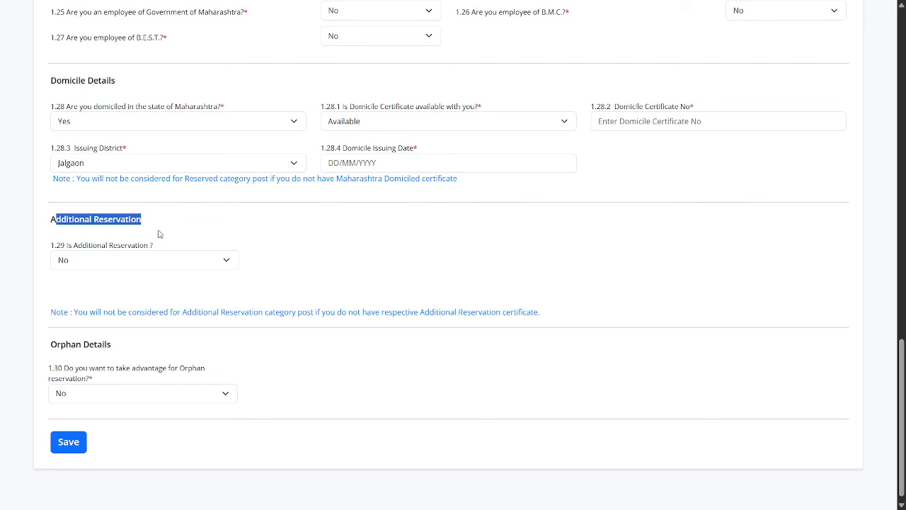
pyautogui.click(161, 233)
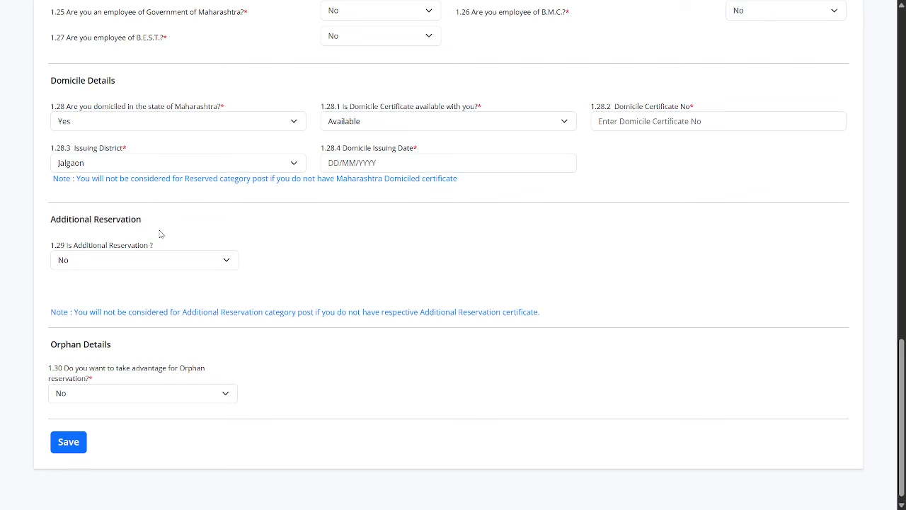
pyautogui.moveTo(73, 245); pyautogui.dragTo(204, 254)
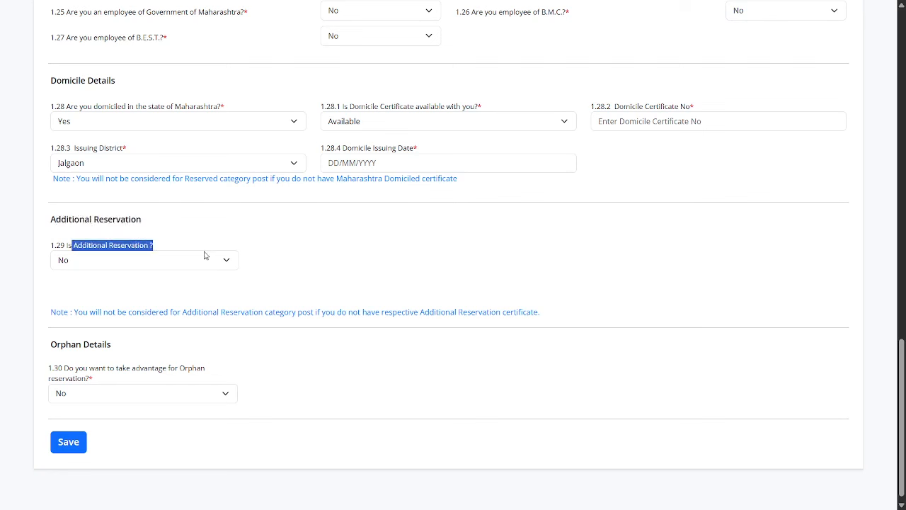
pyautogui.click(204, 260)
pyautogui.click(164, 310)
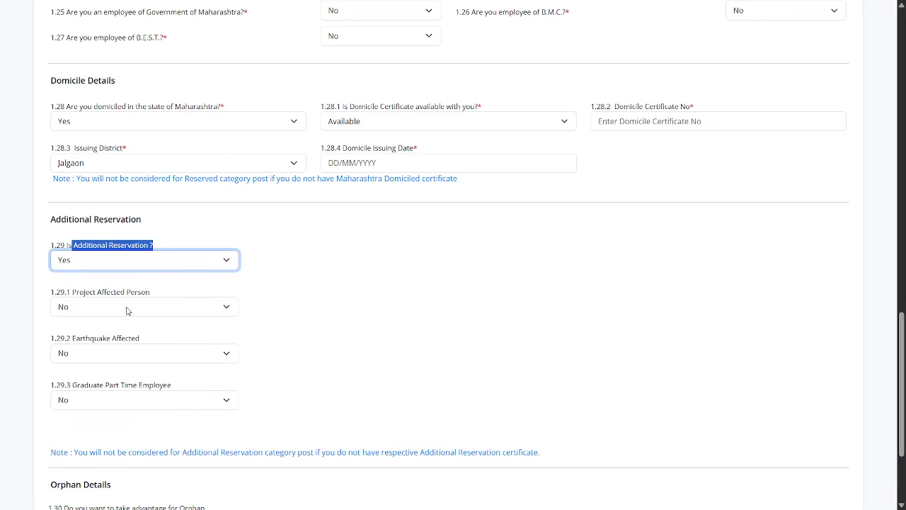
# Highlight the Project Affected Person, Earthquake Affected and Graduate Part Time Employee sub-questions in turn.
pyautogui.moveTo(66, 292); pyautogui.dragTo(170, 291)
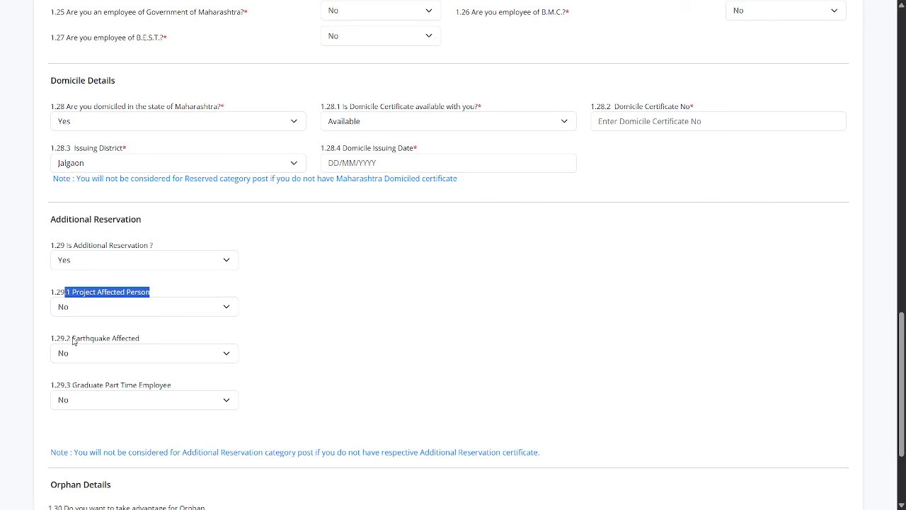
pyautogui.moveTo(73, 340); pyautogui.dragTo(143, 336)
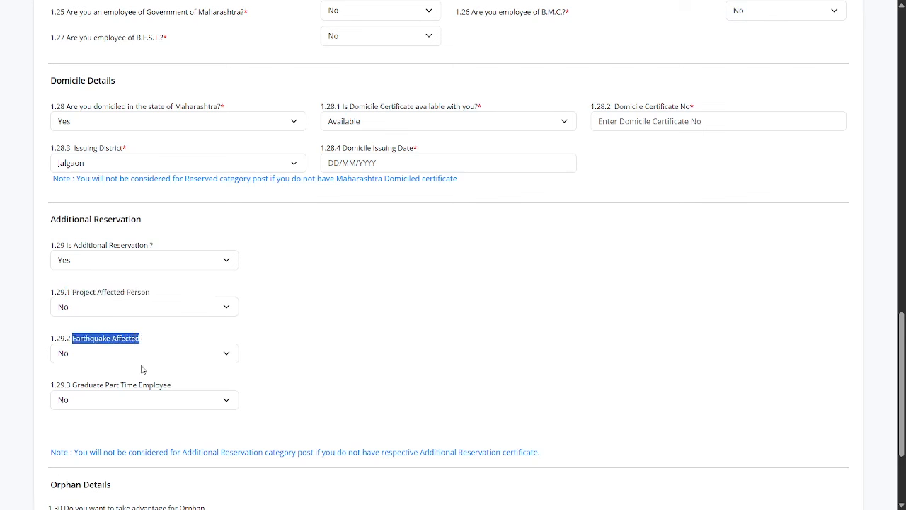
pyautogui.moveTo(68, 385); pyautogui.dragTo(189, 383)
pyautogui.click(315, 379)
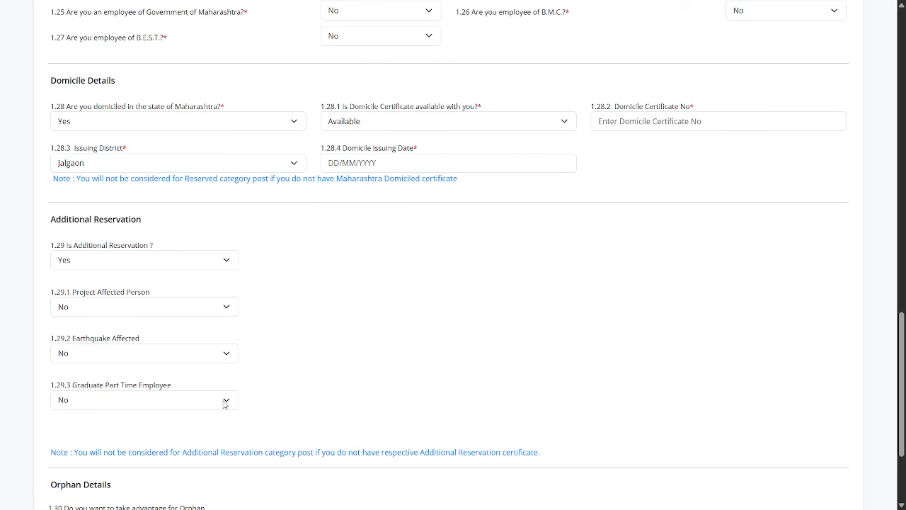
# Return the Additional Reservation answer to No.
pyautogui.click(128, 262)
pyautogui.click(118, 307)
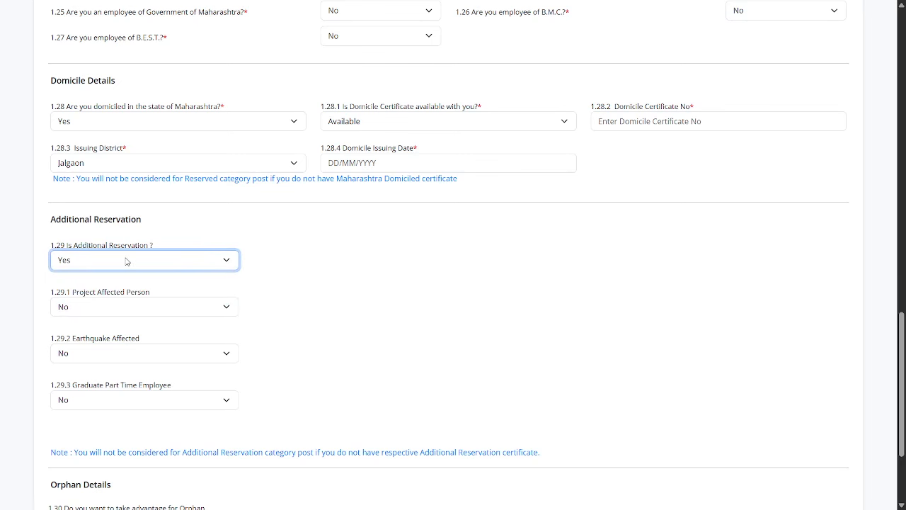
pyautogui.click(126, 266)
pyautogui.click(128, 291)
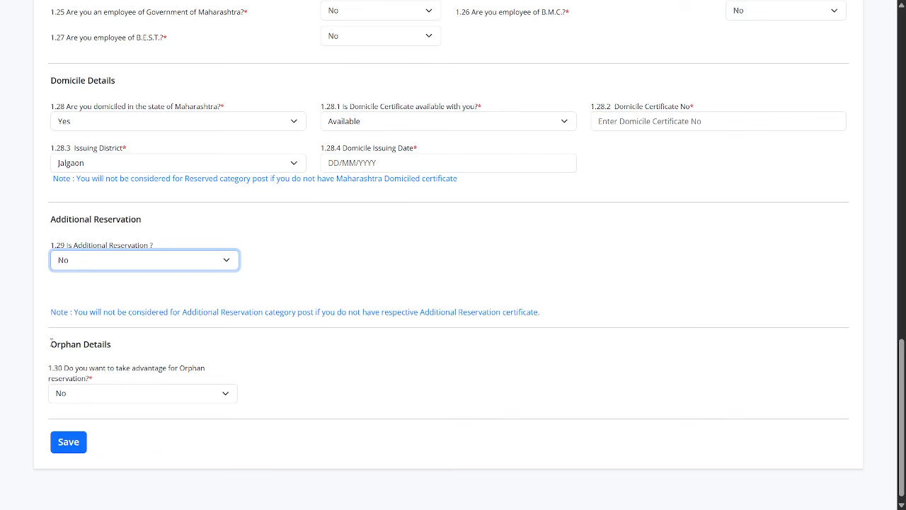
# Highlight the Orphan Details heading and answer Yes to taking advantage of the orphan reservation.
pyautogui.moveTo(51, 342); pyautogui.dragTo(250, 356)
pyautogui.click(249, 356)
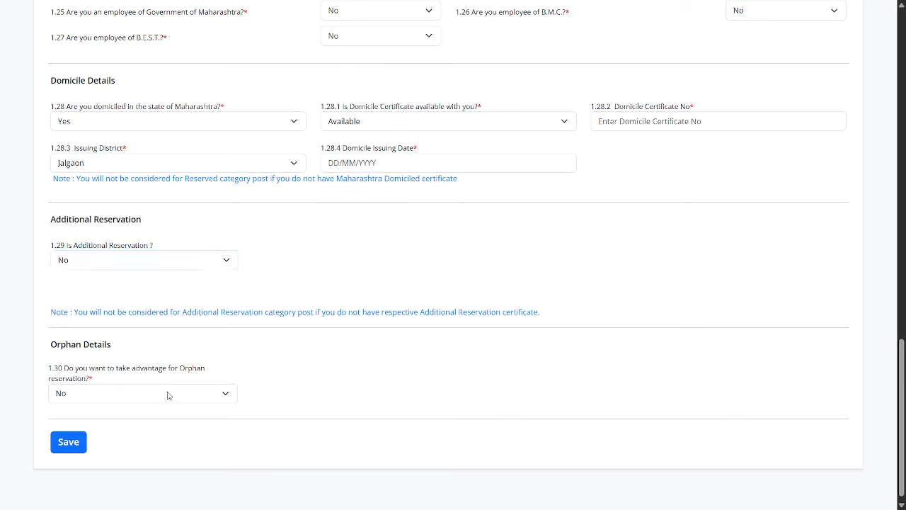
pyautogui.click(159, 396)
pyautogui.click(124, 440)
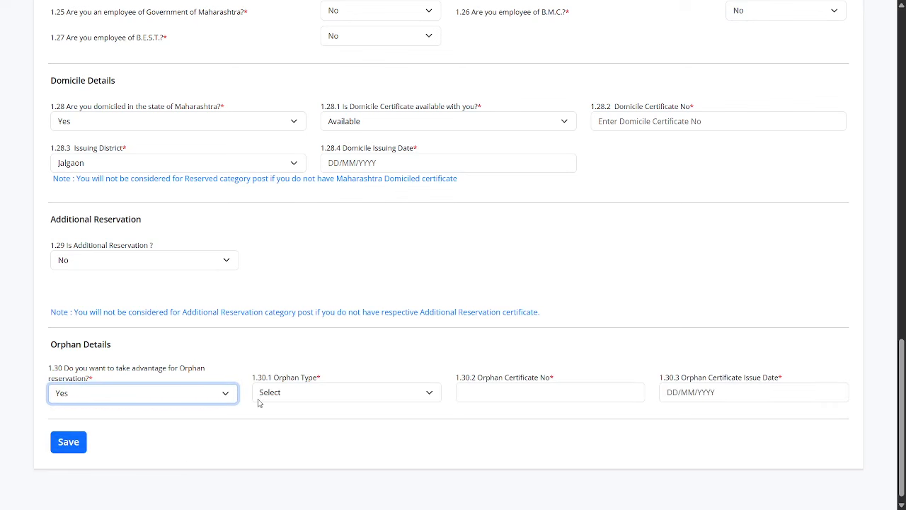
# View the Orphan Type options without choosing one, and point out the Orphan Certificate Issue Date field.
pyautogui.moveTo(281, 380); pyautogui.dragTo(385, 366)
pyautogui.click(410, 360)
pyautogui.click(387, 393)
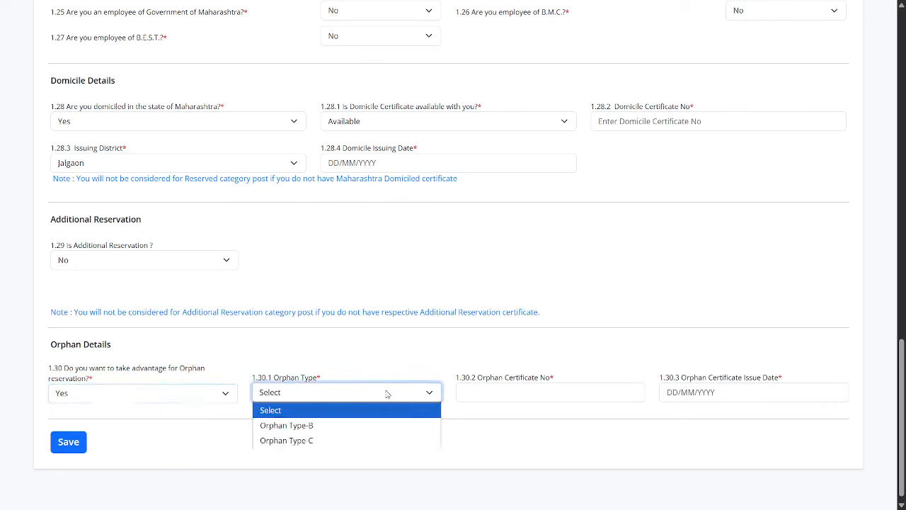
pyautogui.click(402, 353)
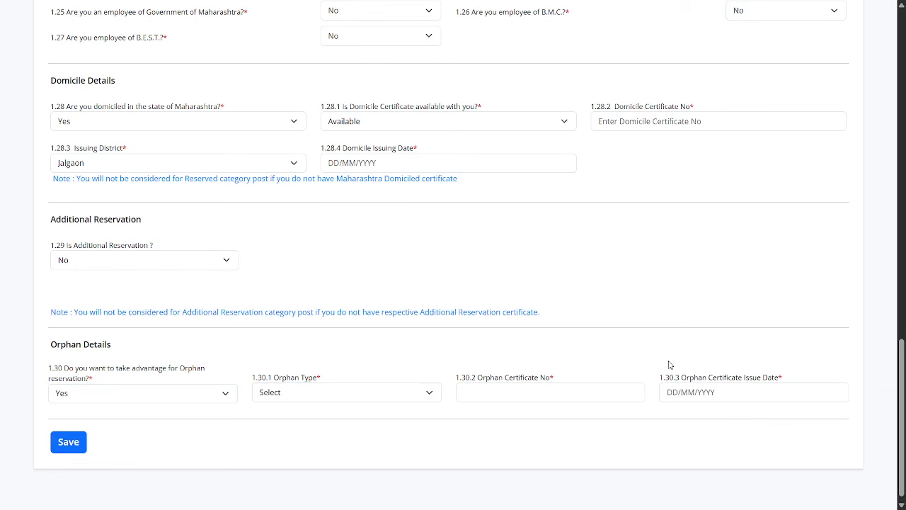
pyautogui.moveTo(783, 378); pyautogui.dragTo(761, 380)
pyautogui.click(692, 379)
# Return the orphan reservation answer to No and save the personal information.
pyautogui.click(107, 391)
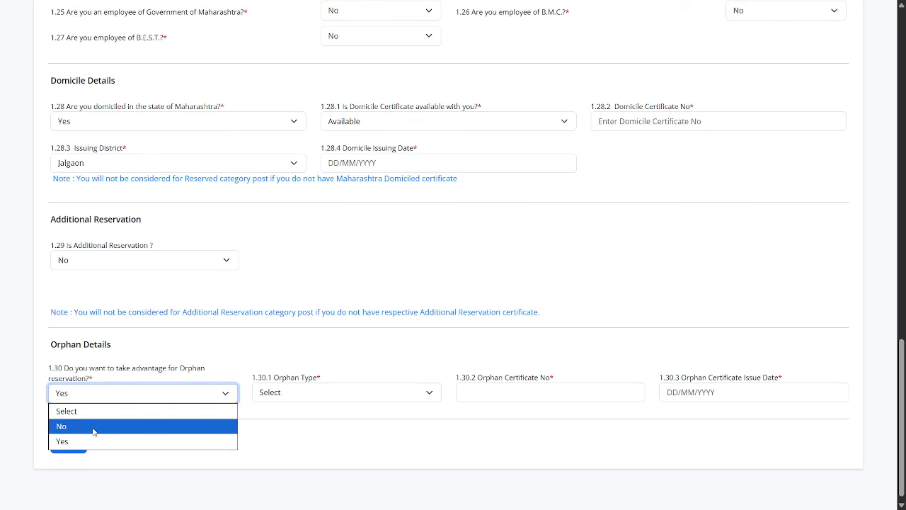
pyautogui.click(93, 429)
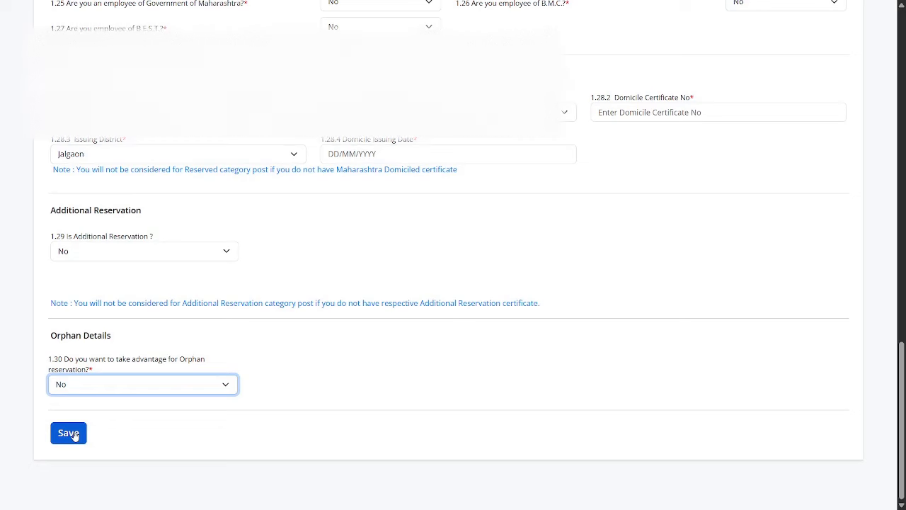
pyautogui.click(71, 433)
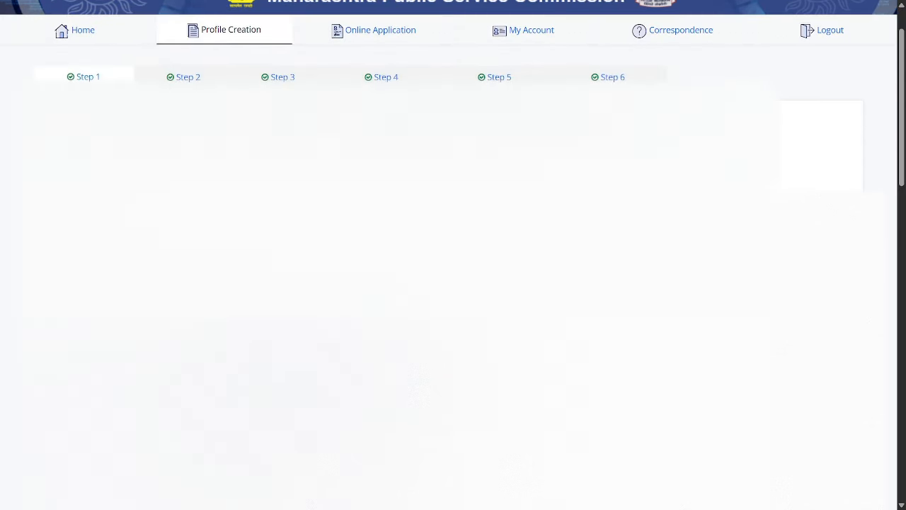
# Open the Address Information step of the profile and highlight the Permanent Address heading.
pyautogui.scroll(-1, 453, 283)
pyautogui.scroll(2, 453, 284)
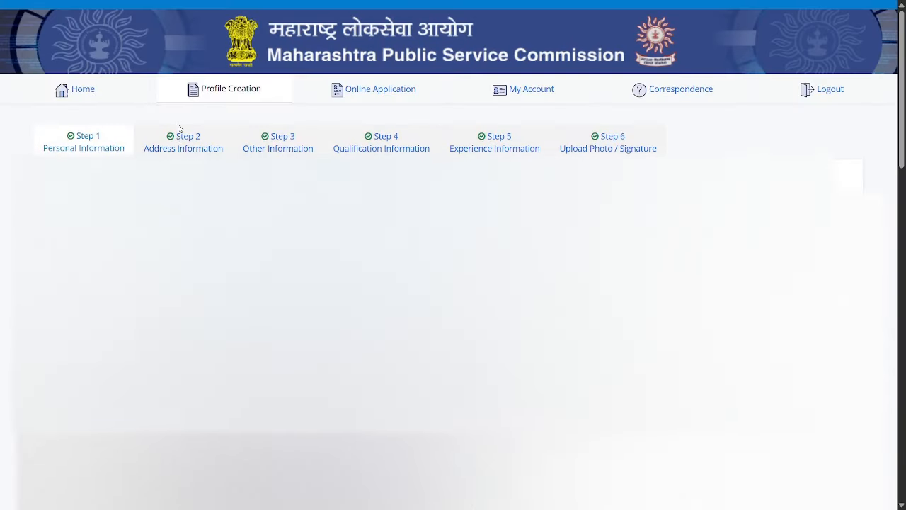
pyautogui.click(180, 135)
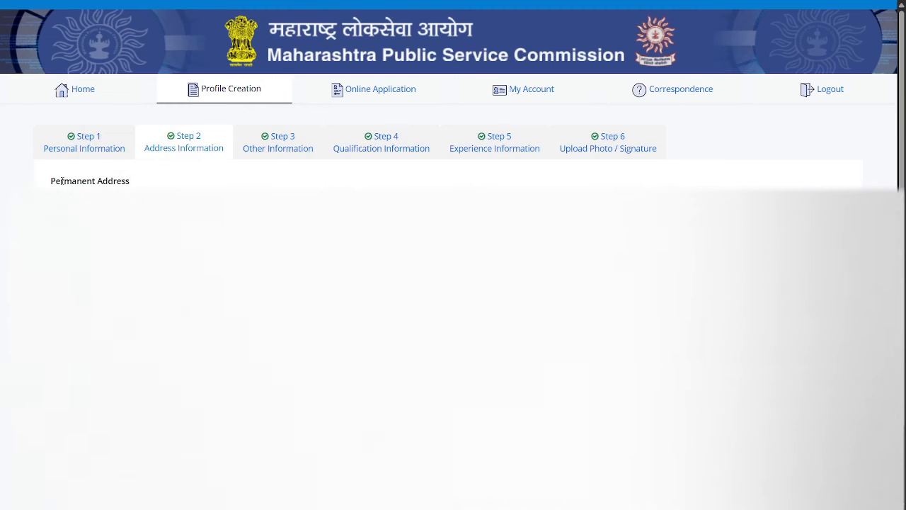
pyautogui.moveTo(130, 182)
pyautogui.mouseDown()
pyautogui.moveTo(92, 181)
pyautogui.moveTo(124, 180)
pyautogui.mouseUp()
pyautogui.moveTo(50, 181); pyautogui.dragTo(158, 181)
pyautogui.click(158, 182)
# Look through the address form and save the address information.
pyautogui.scroll(-1, 158, 182)
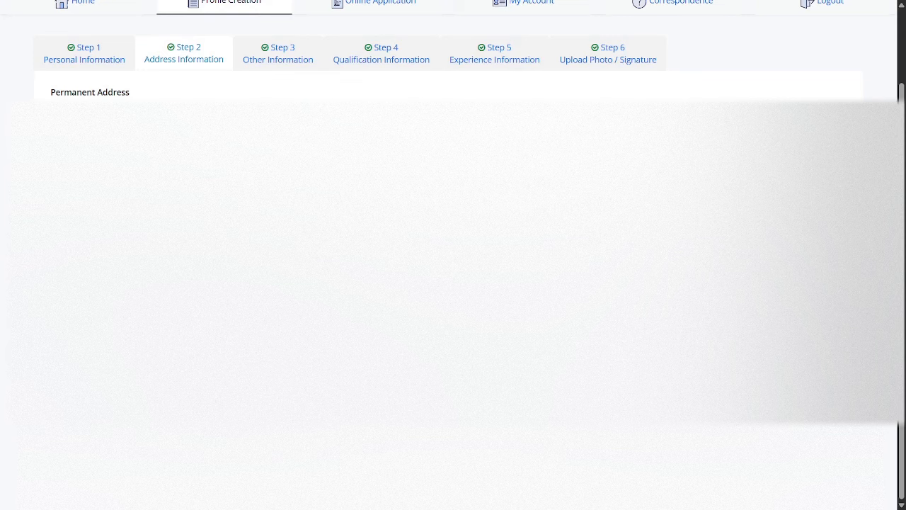
pyautogui.scroll(2, 453, 255)
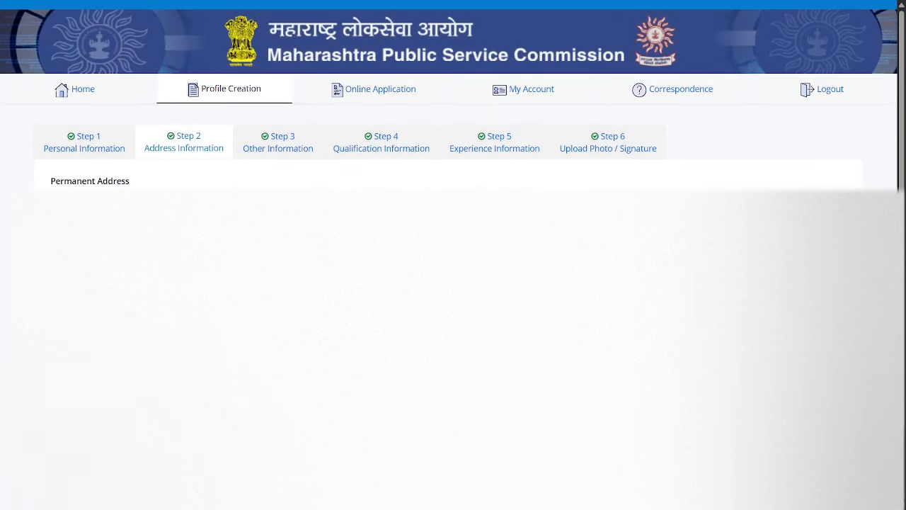
pyautogui.scroll(-2, 453, 255)
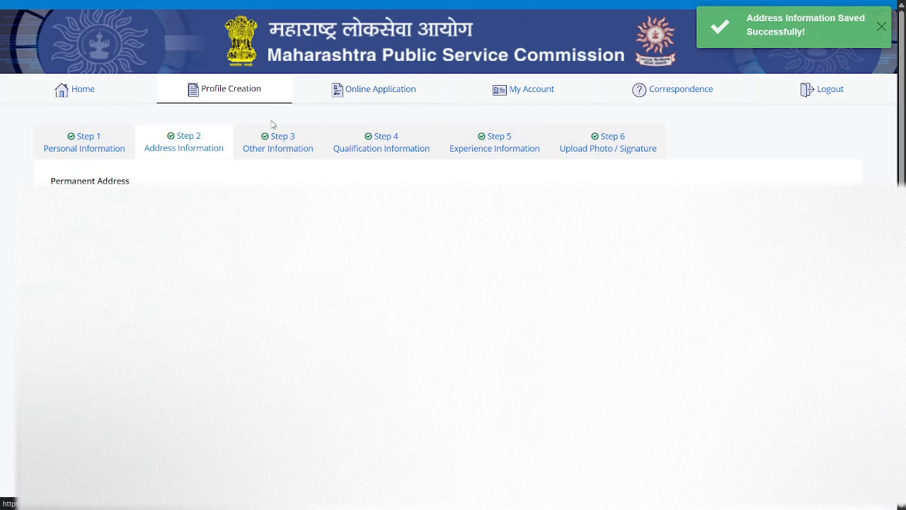
# Open the Other Information step and highlight the Court Proceeding/Criminal Actions heading and the pending prosecution question.
pyautogui.click(259, 145)
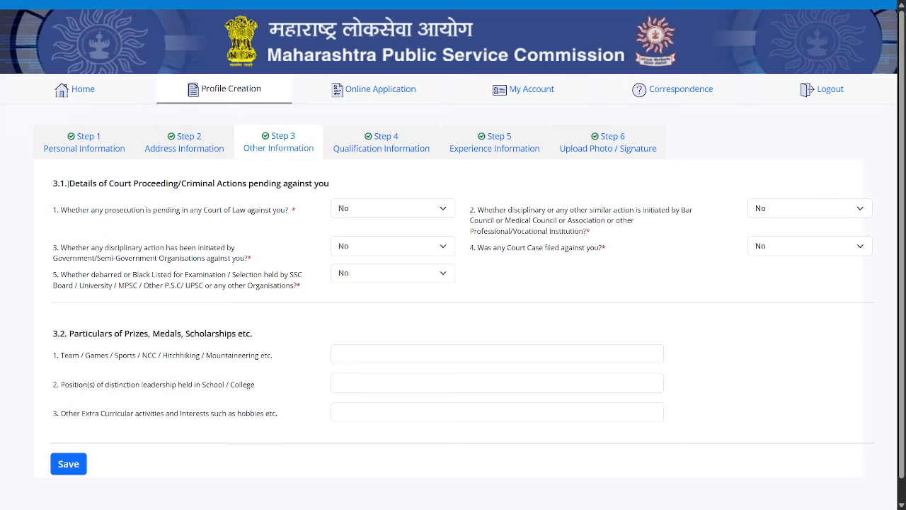
pyautogui.moveTo(68, 183); pyautogui.dragTo(326, 185)
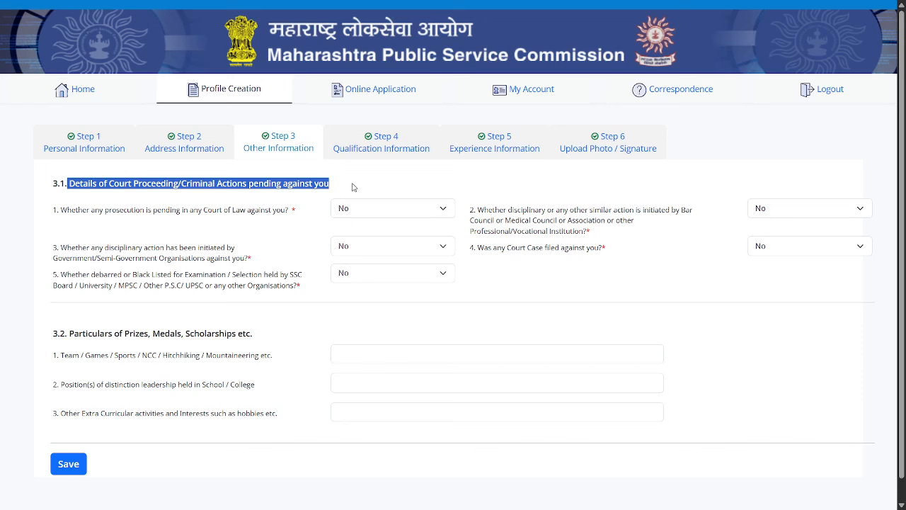
pyautogui.click(388, 178)
pyautogui.moveTo(57, 213); pyautogui.dragTo(289, 214)
pyautogui.click(409, 222)
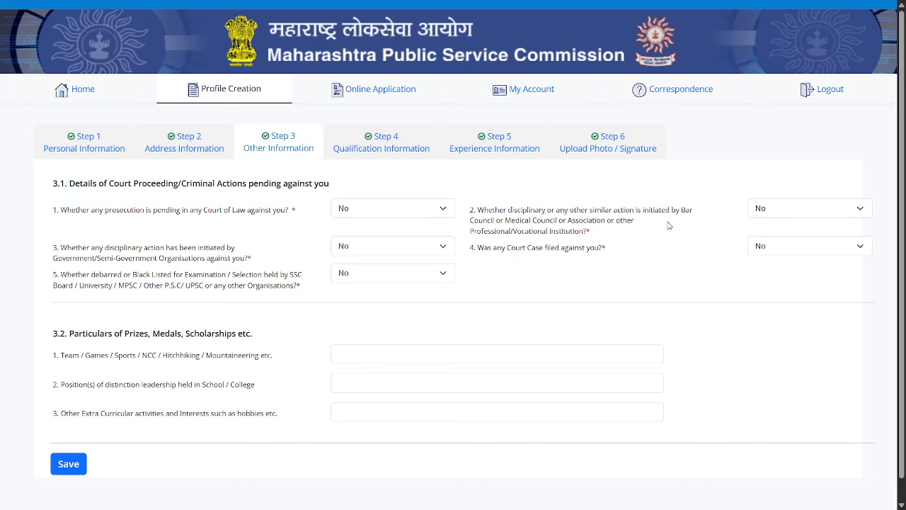
# Highlight the questions on professional-body disciplinary action, debarment or blacklisting, and government disciplinary action.
pyautogui.moveTo(496, 212); pyautogui.dragTo(599, 233)
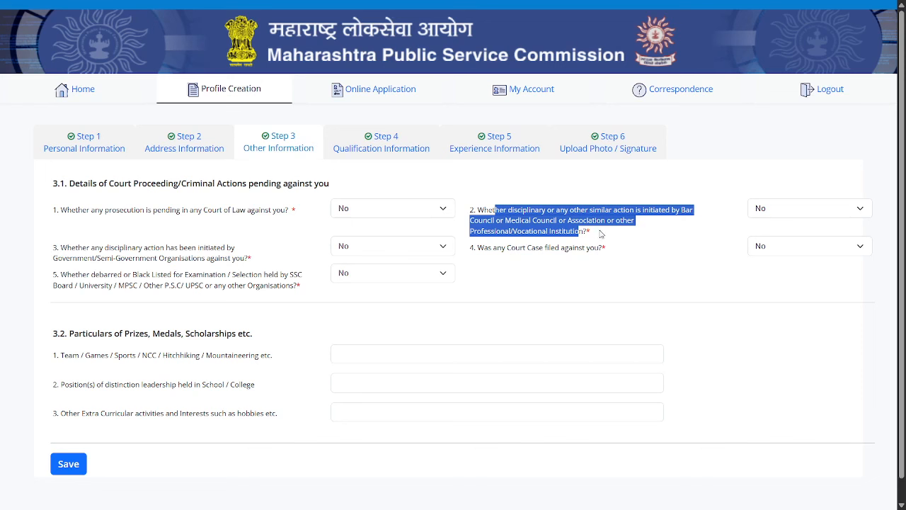
pyautogui.click(599, 233)
pyautogui.moveTo(63, 273); pyautogui.dragTo(302, 293)
pyautogui.moveTo(76, 245); pyautogui.dragTo(247, 260)
pyautogui.click(272, 241)
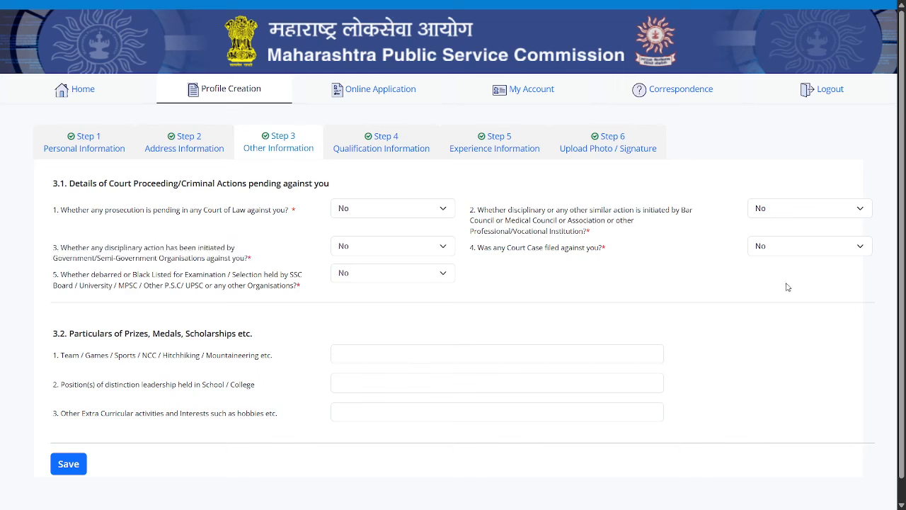
# Highlight the Particulars of Prizes, Medals, Scholarships heading and its sports, leadership and extra-curricular items.
pyautogui.scroll(-1, 763, 252)
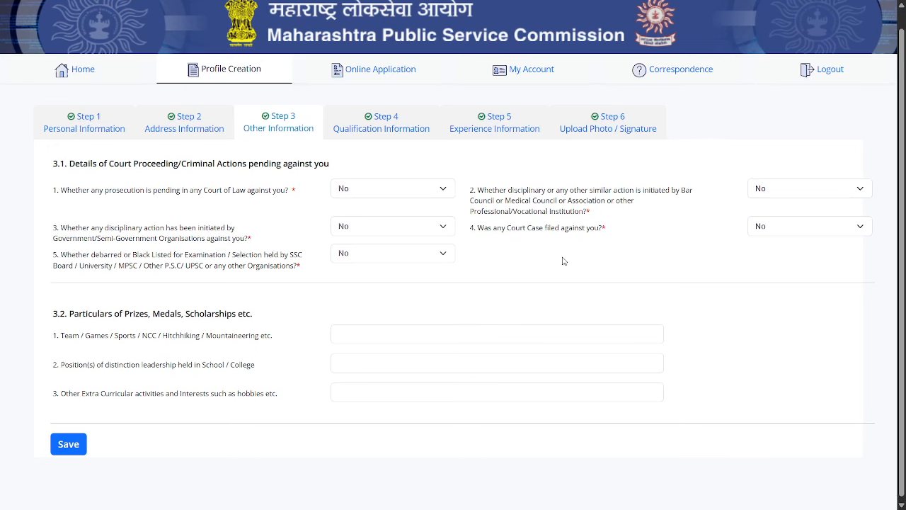
pyautogui.moveTo(78, 311); pyautogui.dragTo(256, 315)
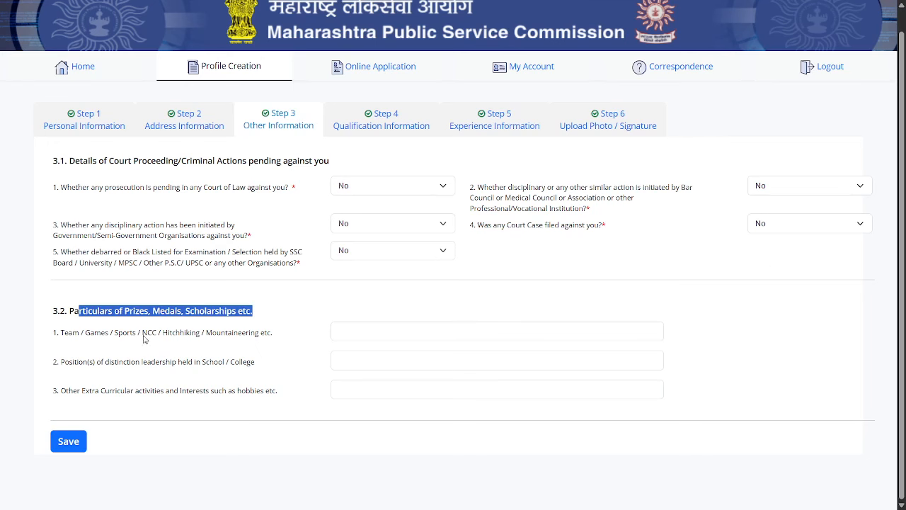
pyautogui.moveTo(59, 333); pyautogui.dragTo(285, 336)
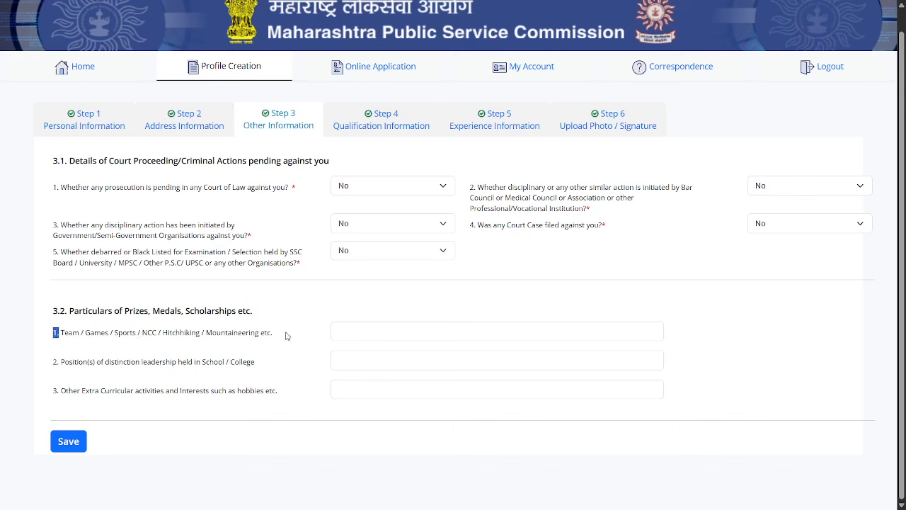
pyautogui.moveTo(70, 365); pyautogui.dragTo(260, 363)
pyautogui.click(176, 347)
pyautogui.moveTo(59, 390); pyautogui.dragTo(259, 394)
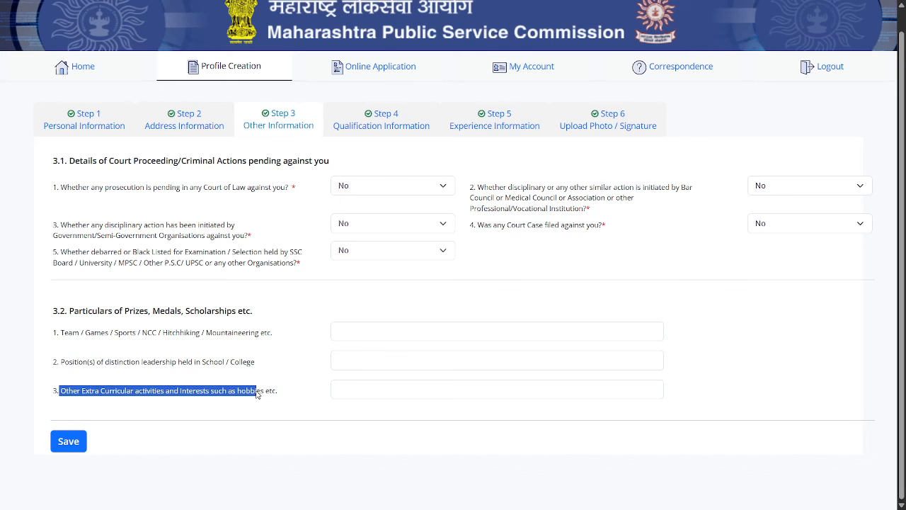
pyautogui.moveTo(259, 394); pyautogui.dragTo(279, 395)
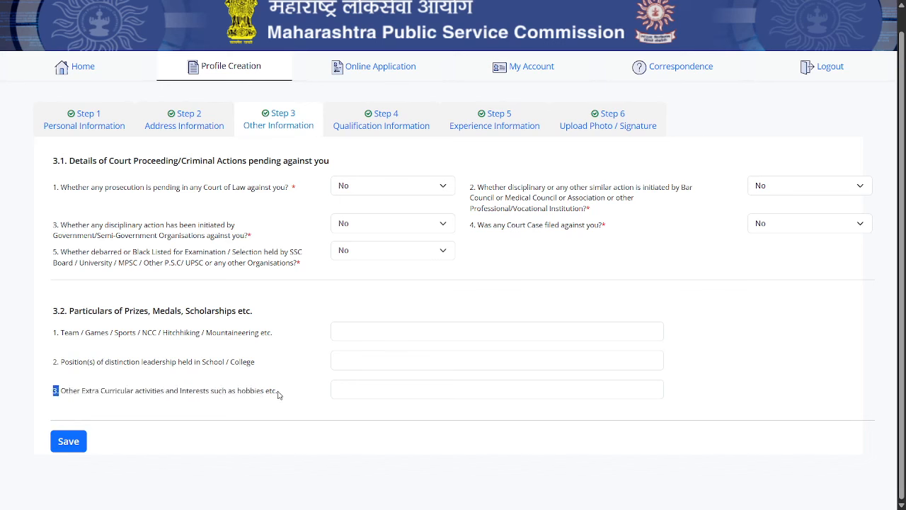
pyautogui.click(279, 386)
pyautogui.moveTo(79, 327); pyautogui.dragTo(216, 335)
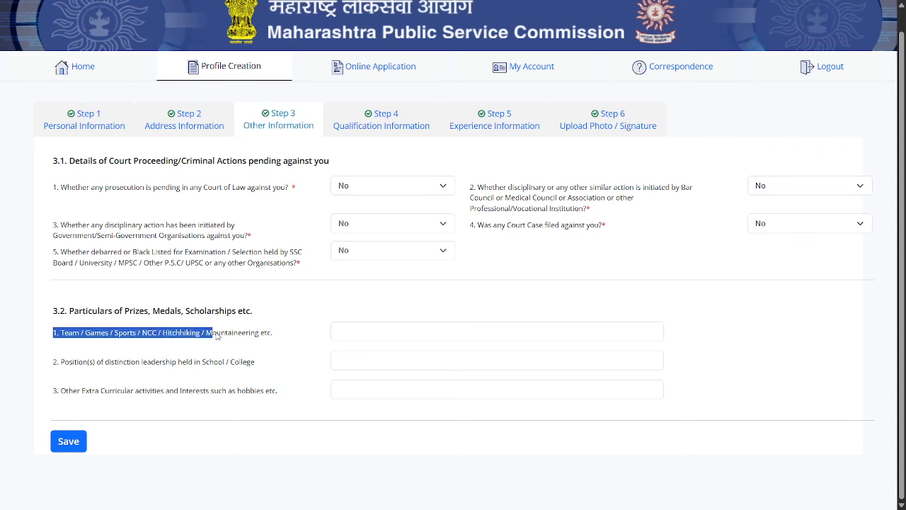
pyautogui.click(259, 333)
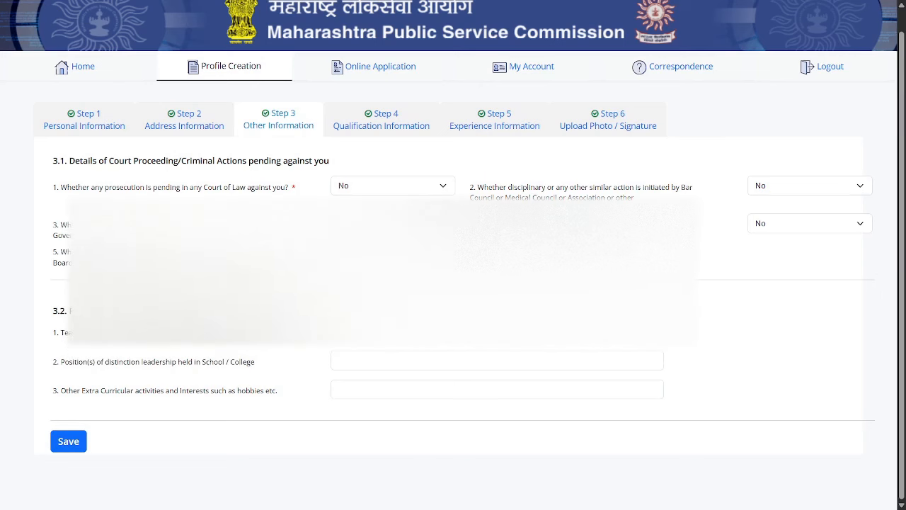
# Save the other information and go to the Qualification Details heading in the Qualification Information step.
pyautogui.click(80, 446)
pyautogui.click(393, 145)
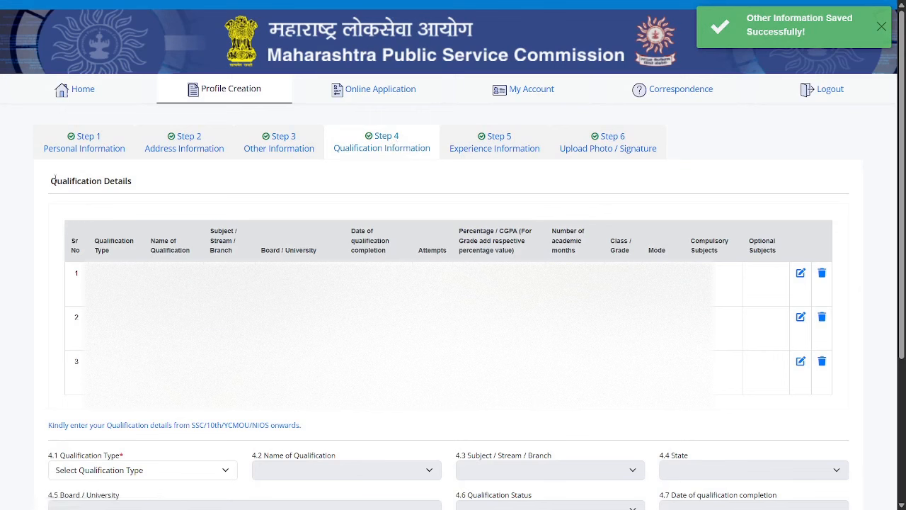
pyautogui.moveTo(51, 180); pyautogui.dragTo(136, 181)
pyautogui.click(190, 182)
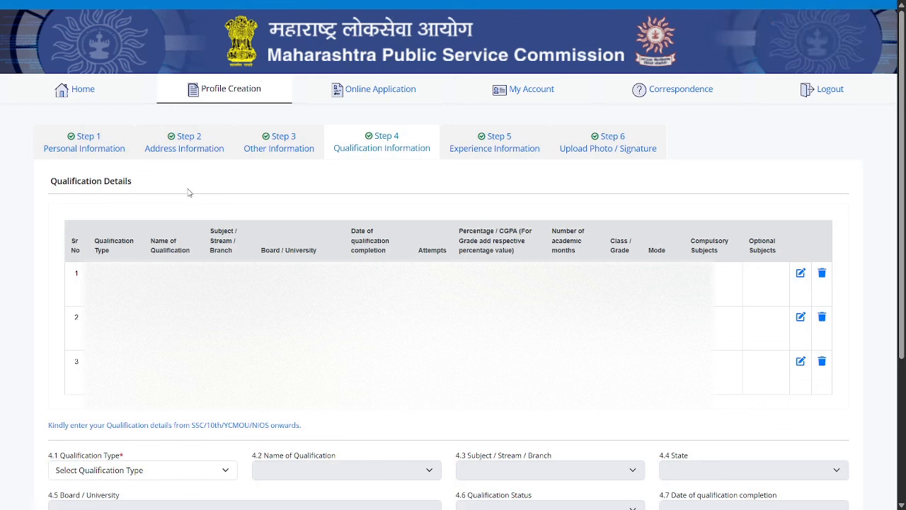
# Highlight the column headings of the Qualification Details table from Qualification Type through Optional Subjects.
pyautogui.moveTo(94, 241); pyautogui.dragTo(592, 254)
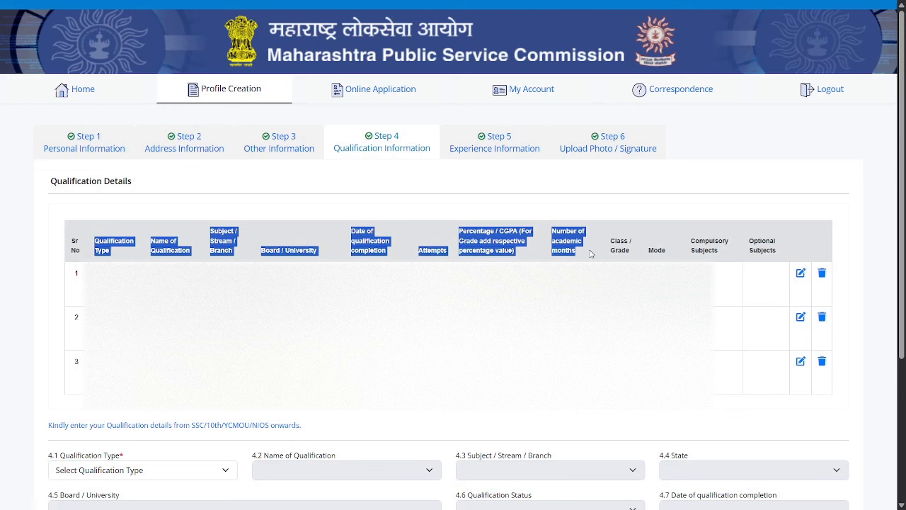
pyautogui.moveTo(591, 254); pyautogui.dragTo(631, 256)
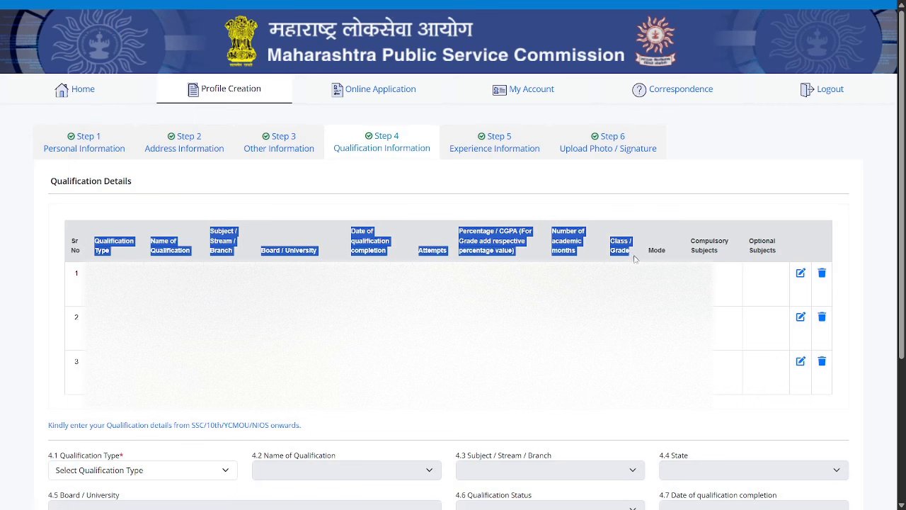
pyautogui.moveTo(634, 259); pyautogui.dragTo(802, 258)
pyautogui.click(803, 245)
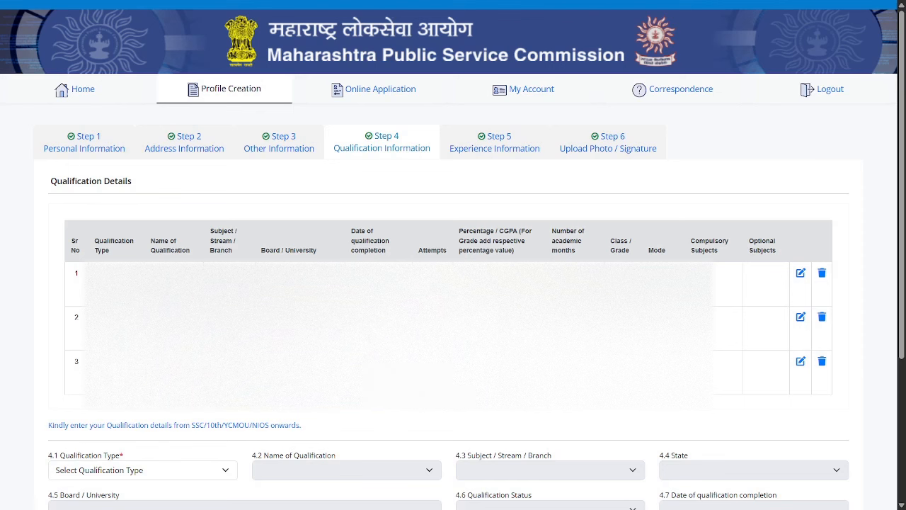
# Highlight the note asking for qualification details from SSC/10th/YCMOU/NIOS onwards.
pyautogui.scroll(-2, 371, 313)
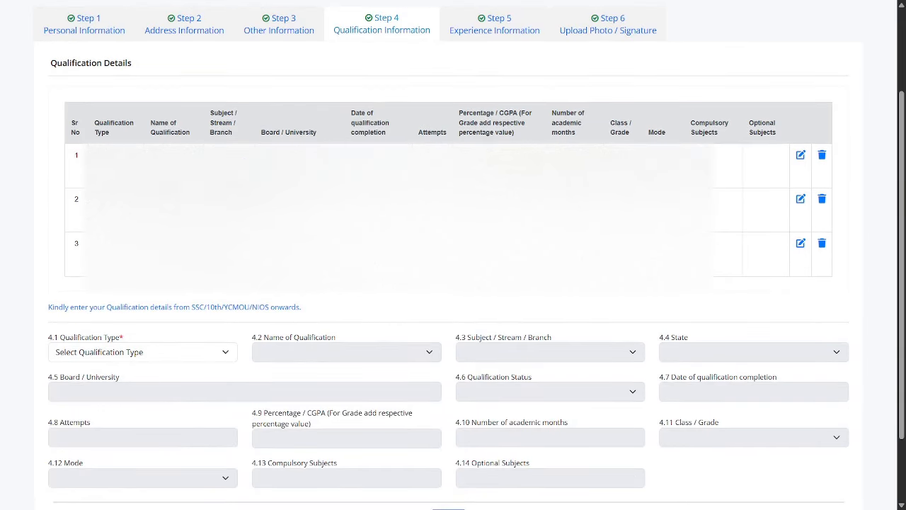
pyautogui.scroll(-1, 371, 238)
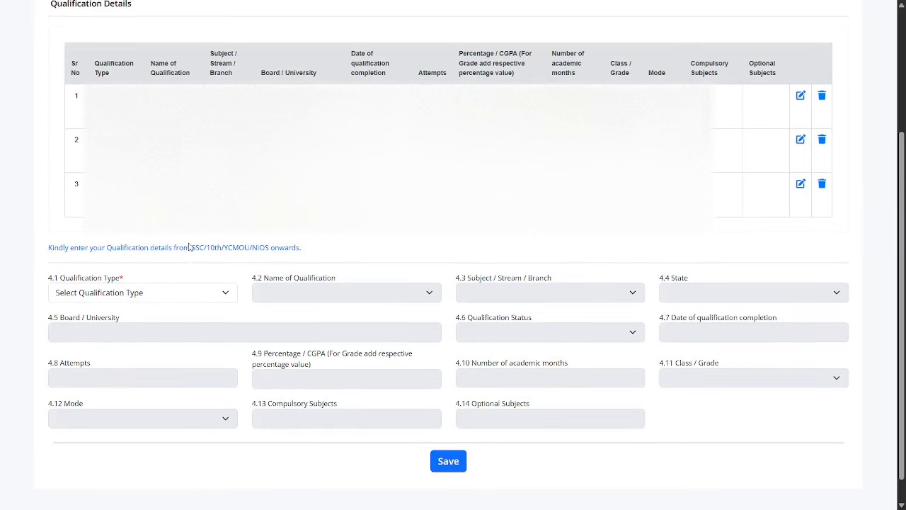
pyautogui.scroll(-1, 162, 227)
pyautogui.moveTo(65, 218); pyautogui.dragTo(378, 223)
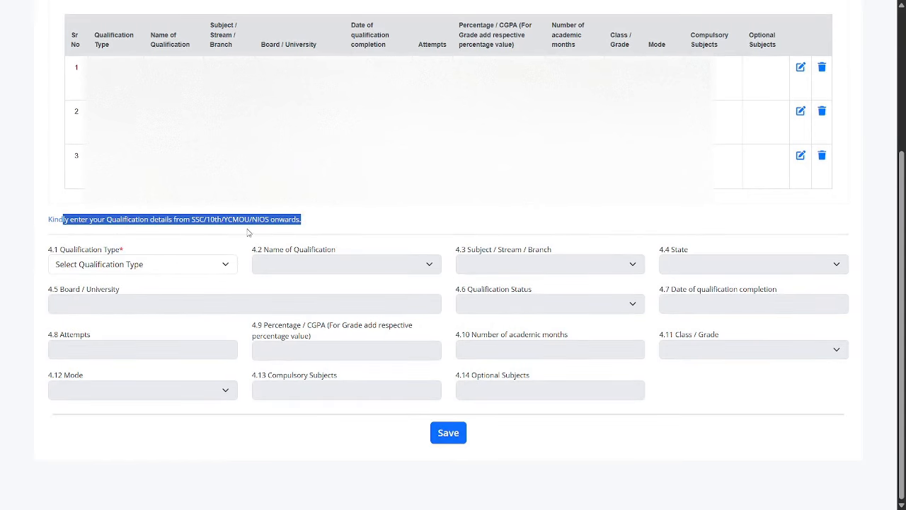
pyautogui.click(353, 223)
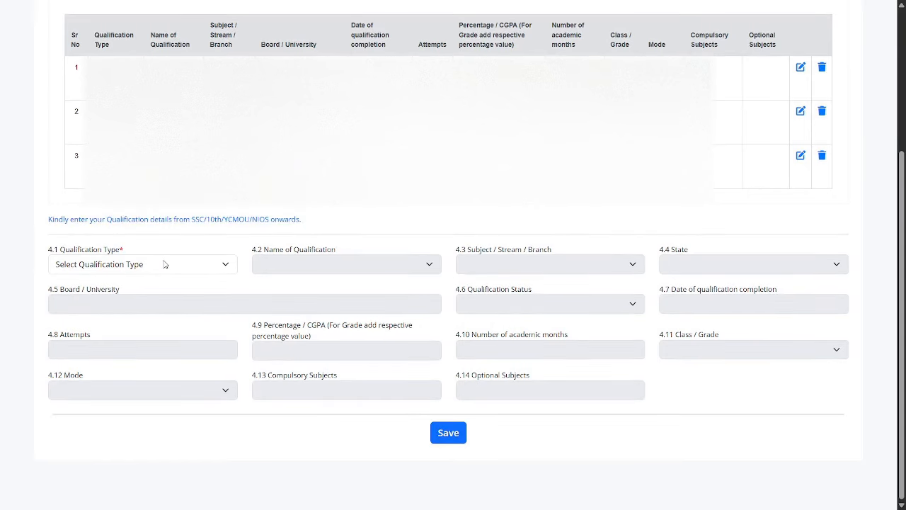
# Set both the Qualification Type and the Name of Qualification to SSC.
pyautogui.click(159, 263)
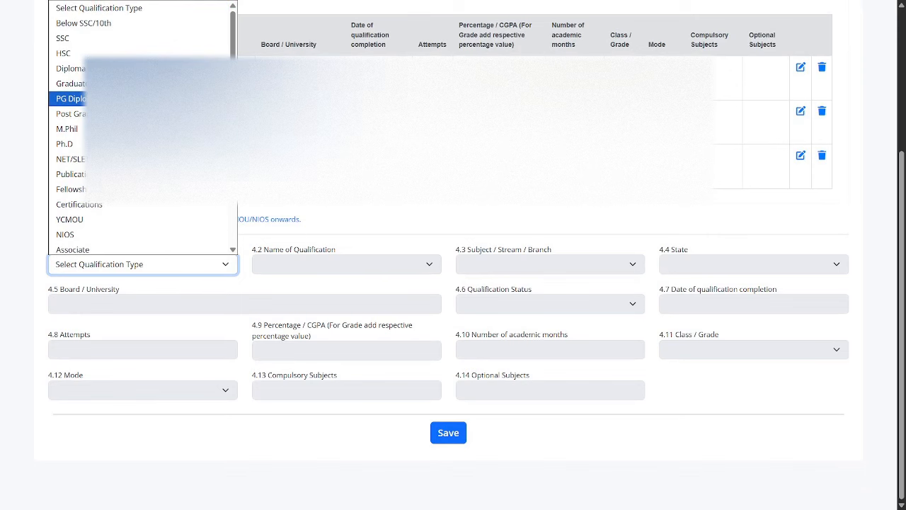
pyautogui.click(138, 40)
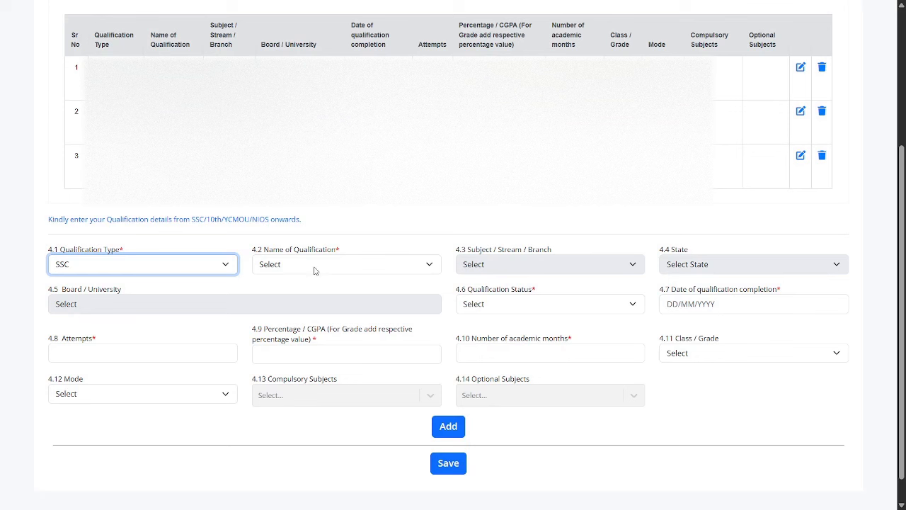
pyautogui.moveTo(280, 251); pyautogui.dragTo(339, 264)
pyautogui.click(339, 264)
pyautogui.click(327, 295)
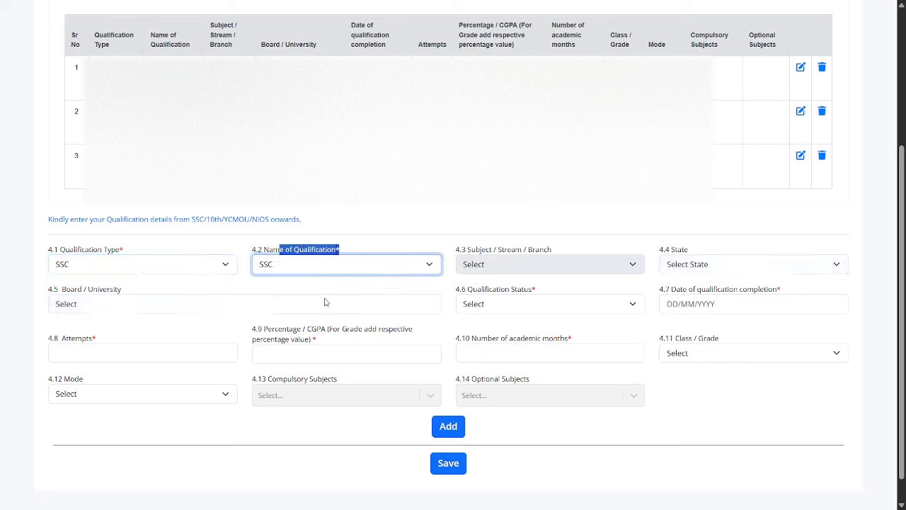
# Highlight the Subject / Stream / Branch label and review the Name of Qualification options.
pyautogui.moveTo(467, 250); pyautogui.dragTo(547, 264)
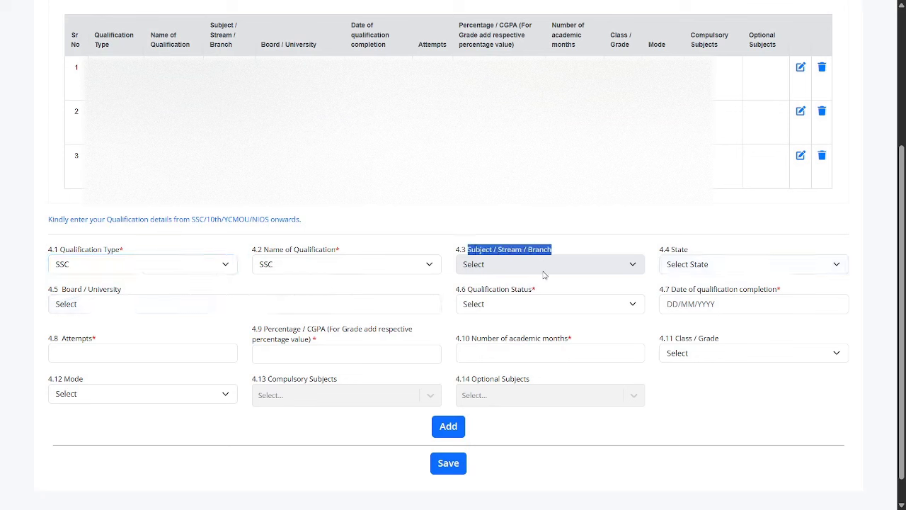
pyautogui.click(366, 263)
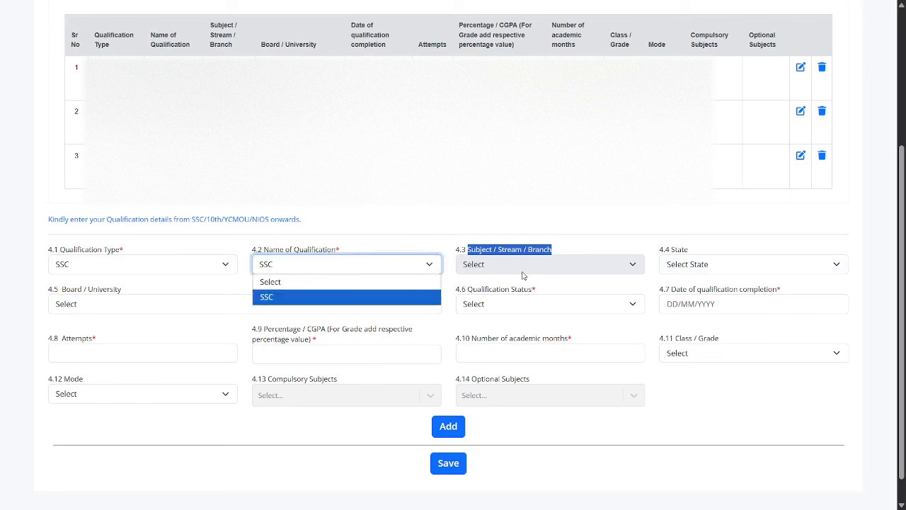
pyautogui.click(525, 276)
pyautogui.click(567, 262)
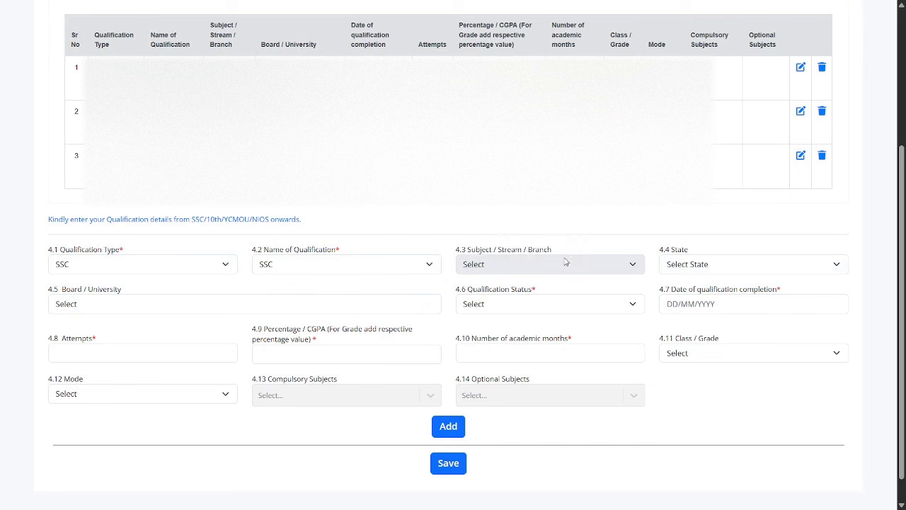
# Set the State of the SSC qualification to MAHARASHTRA.
pyautogui.click(751, 265)
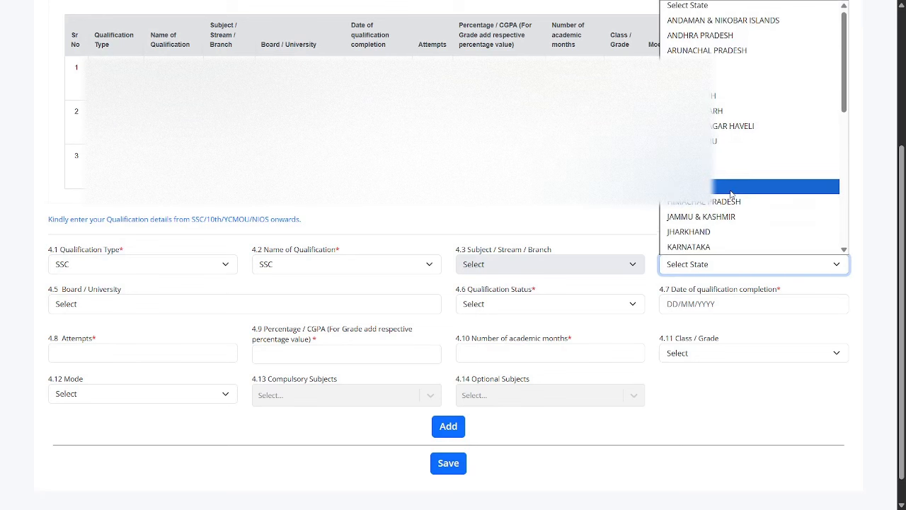
pyautogui.scroll(-5, 731, 194)
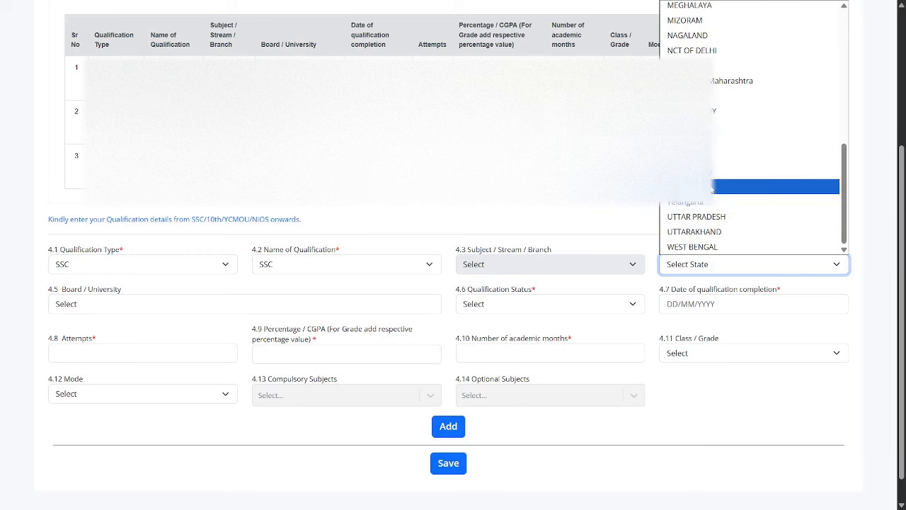
pyautogui.scroll(5, 724, 152)
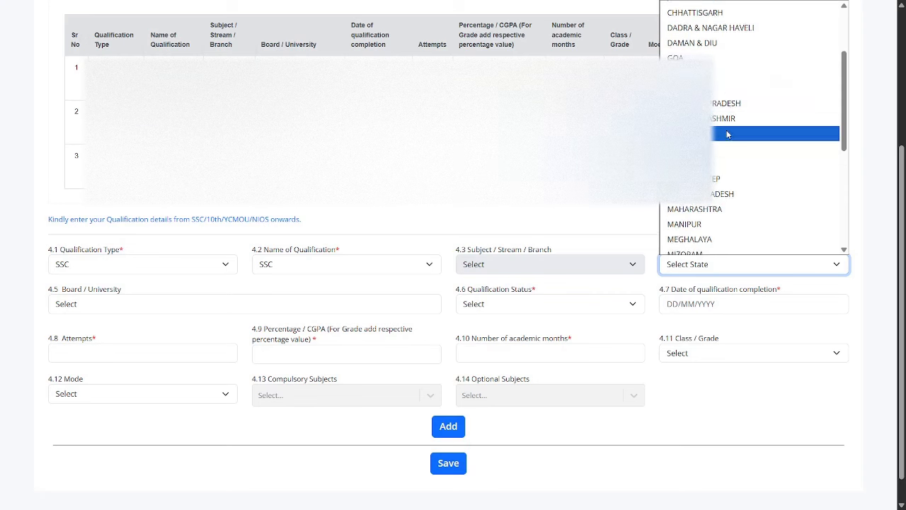
pyautogui.scroll(-5, 727, 130)
pyautogui.scroll(3, 727, 130)
pyautogui.click(729, 92)
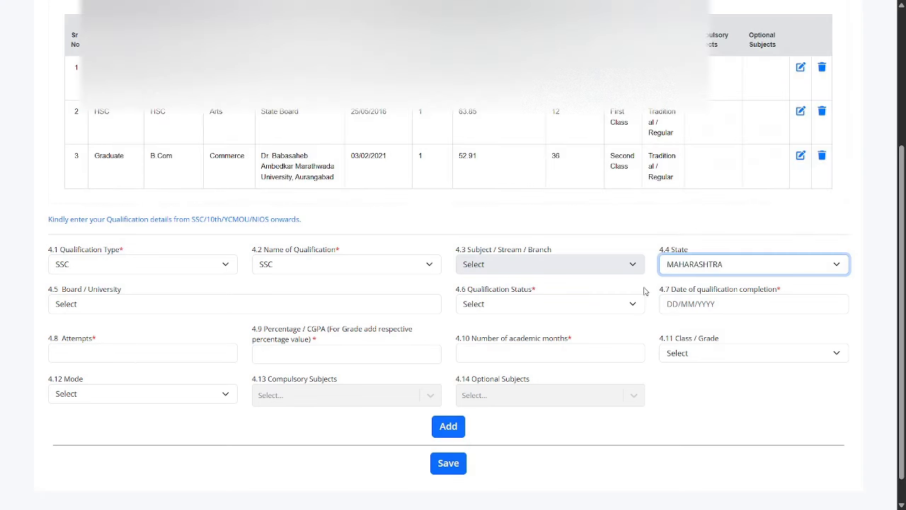
# Set the Board / University to State Board and the Qualification Status to Passed.
pyautogui.moveTo(74, 291); pyautogui.dragTo(145, 293)
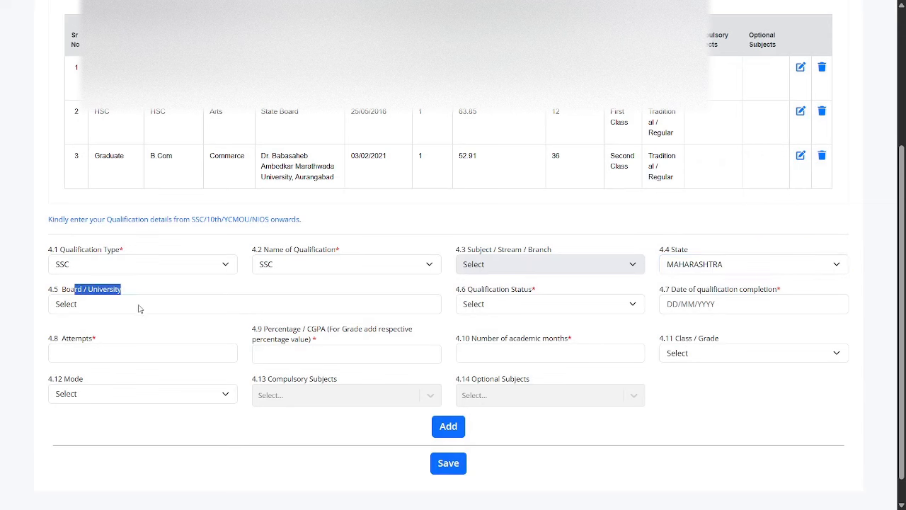
pyautogui.click(138, 307)
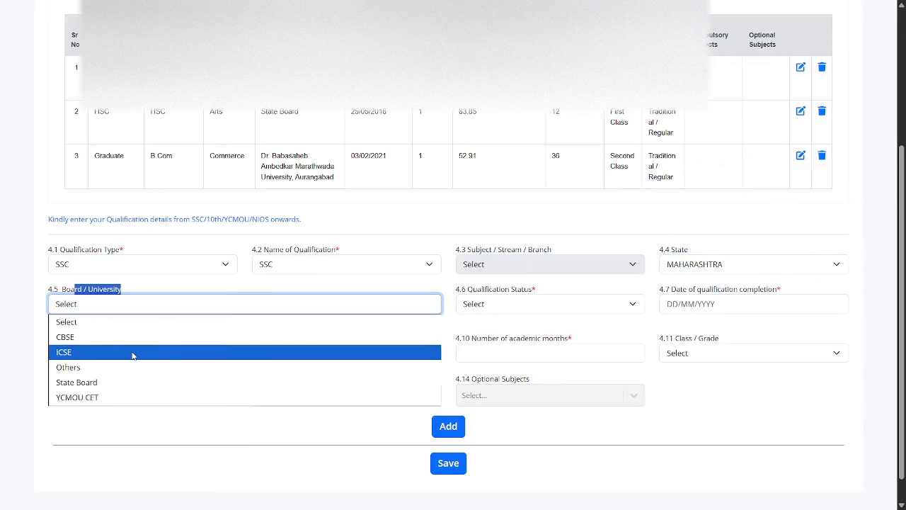
pyautogui.click(129, 388)
pyautogui.click(527, 304)
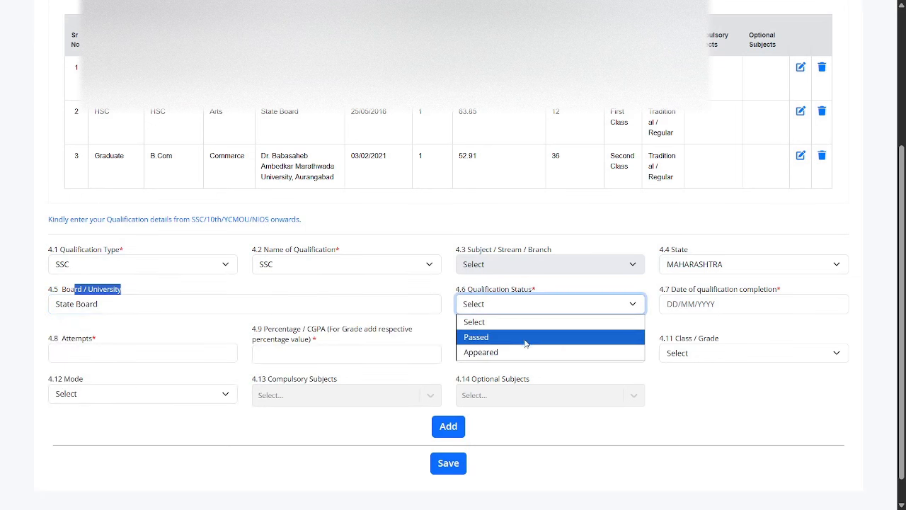
pyautogui.click(524, 339)
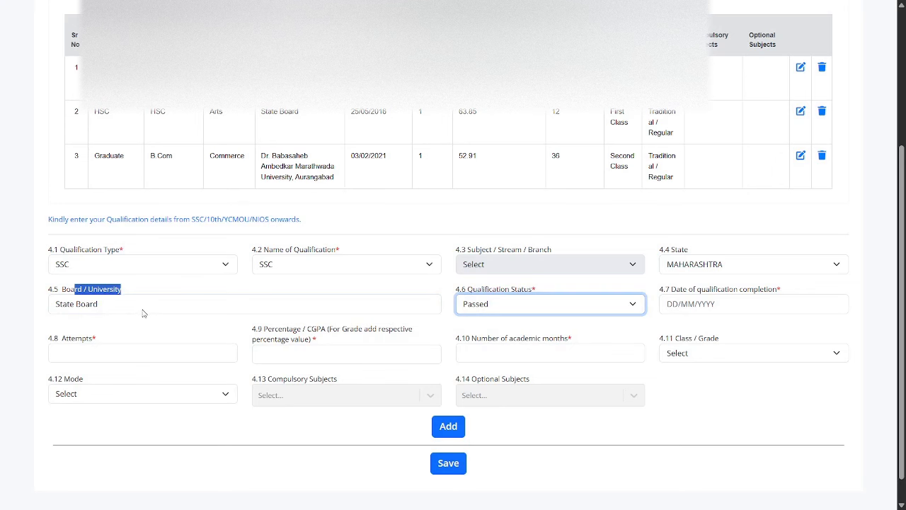
pyautogui.click(198, 310)
pyautogui.click(314, 282)
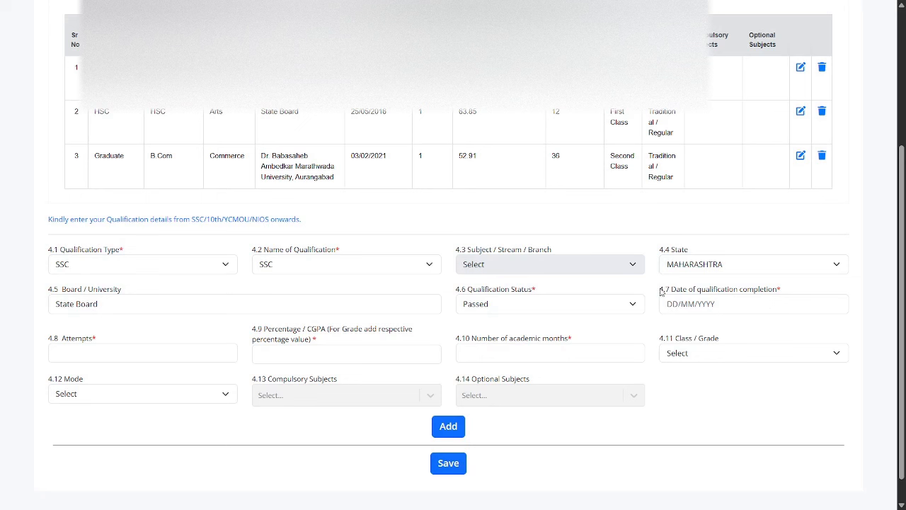
# View the calendar for the Date of qualification completion and try to enter 1 for Attempts.
pyautogui.moveTo(660, 291); pyautogui.dragTo(770, 291)
pyautogui.click(728, 305)
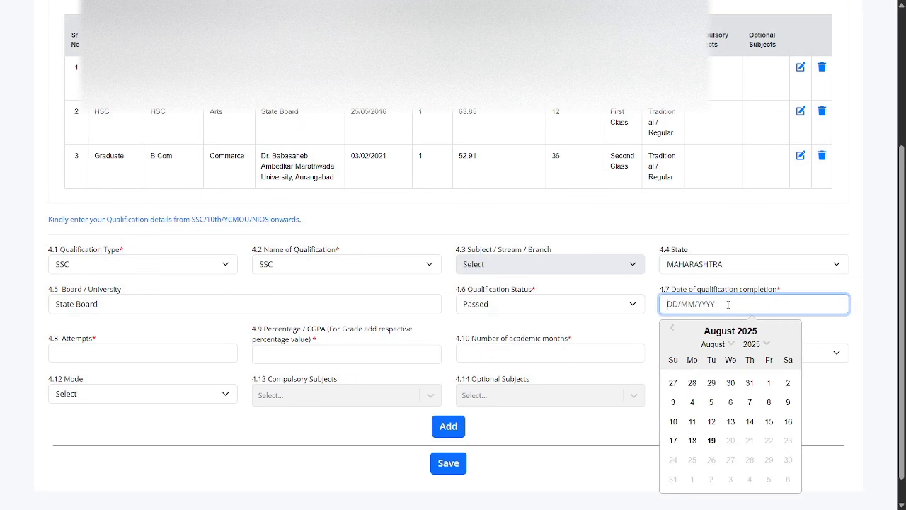
pyautogui.moveTo(59, 338); pyautogui.dragTo(98, 340)
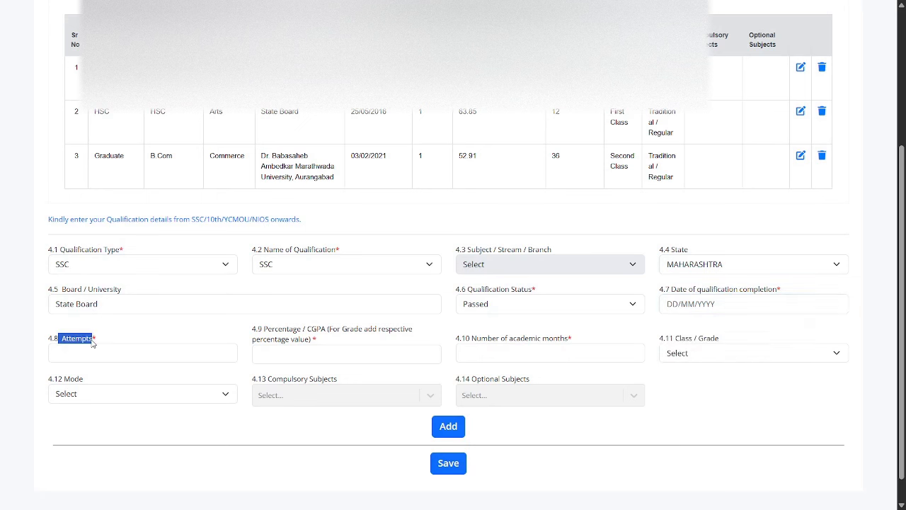
pyautogui.click(125, 351)
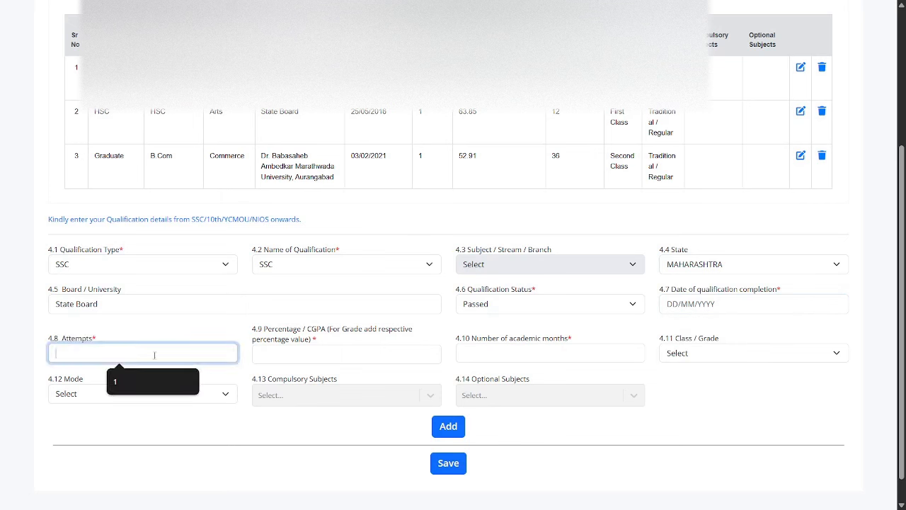
pyautogui.click(134, 383)
pyautogui.click(158, 359)
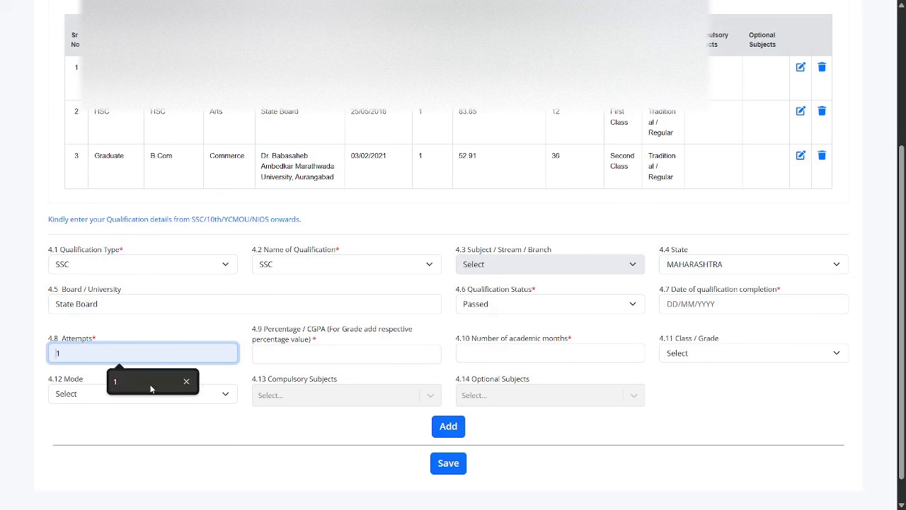
# Highlight the Percentage / CGPA, Number of academic months and Class / Grade labels and view the class options.
pyautogui.moveTo(278, 330); pyautogui.dragTo(341, 347)
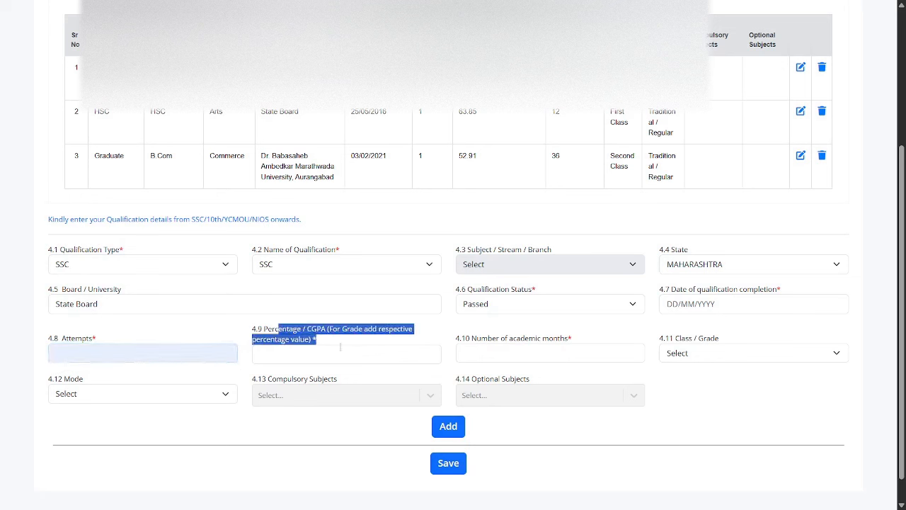
pyautogui.moveTo(488, 343); pyautogui.dragTo(573, 344)
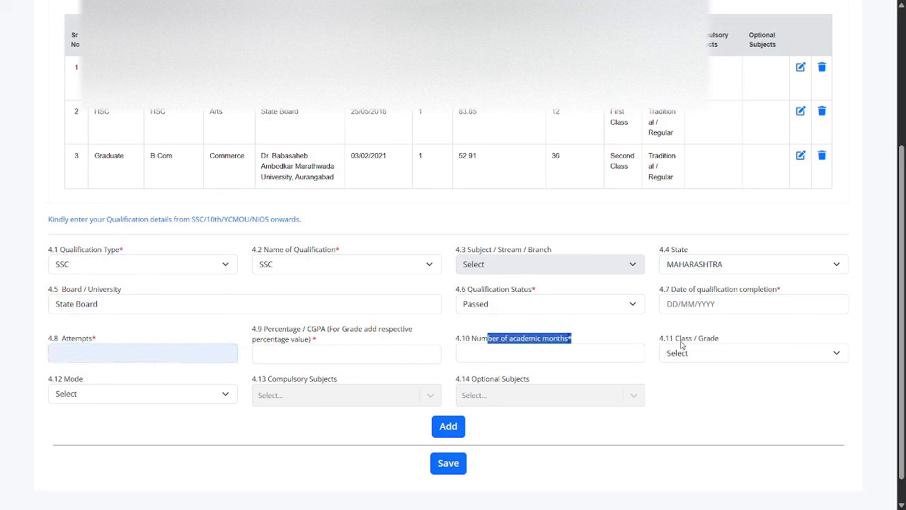
pyautogui.moveTo(682, 342); pyautogui.dragTo(719, 342)
pyautogui.click(716, 352)
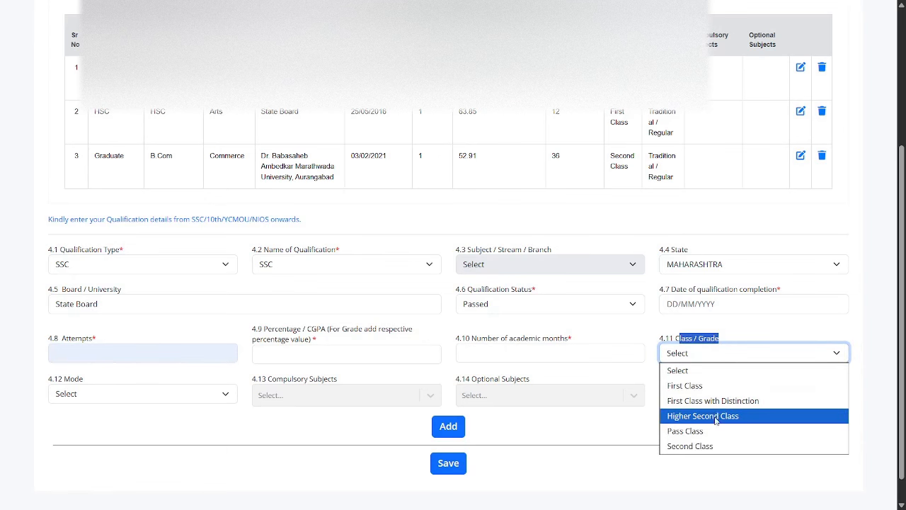
pyautogui.click(710, 335)
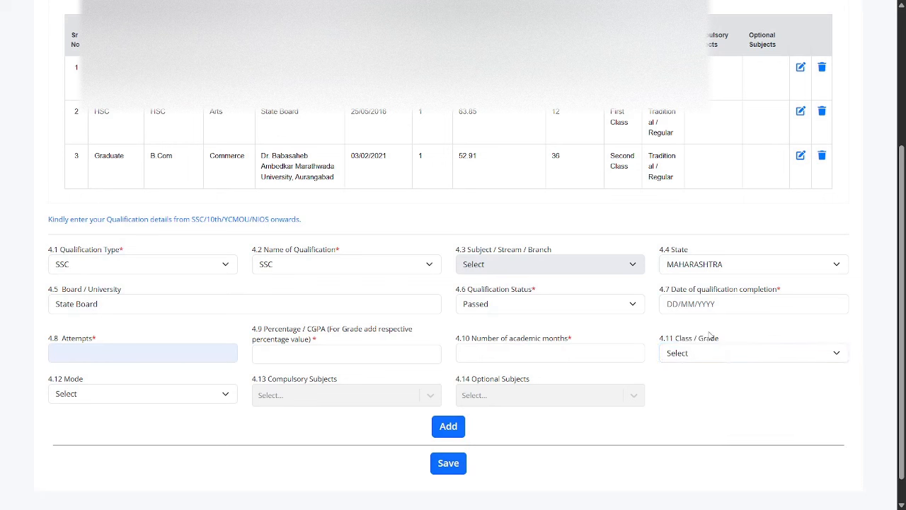
# Highlight the Mode label and set the Mode to Traditional / Regular.
pyautogui.moveTo(53, 379); pyautogui.dragTo(106, 388)
pyautogui.click(107, 403)
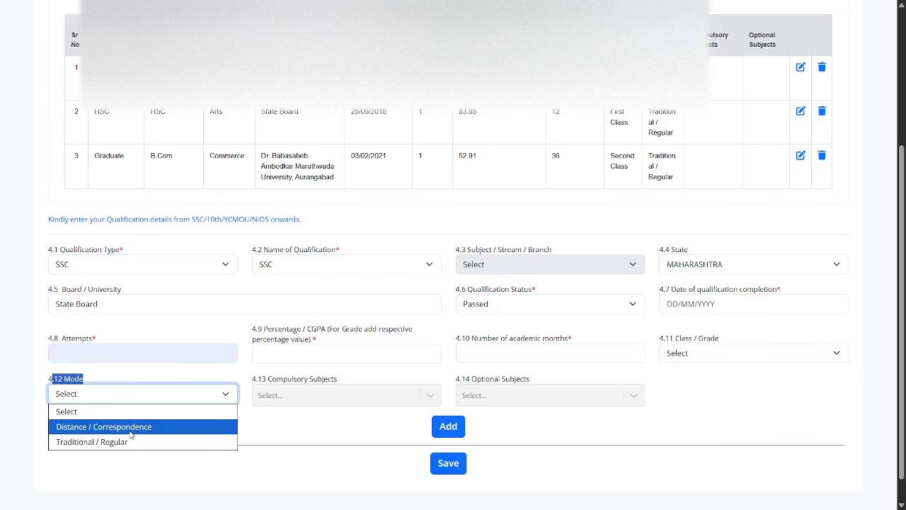
pyautogui.click(127, 444)
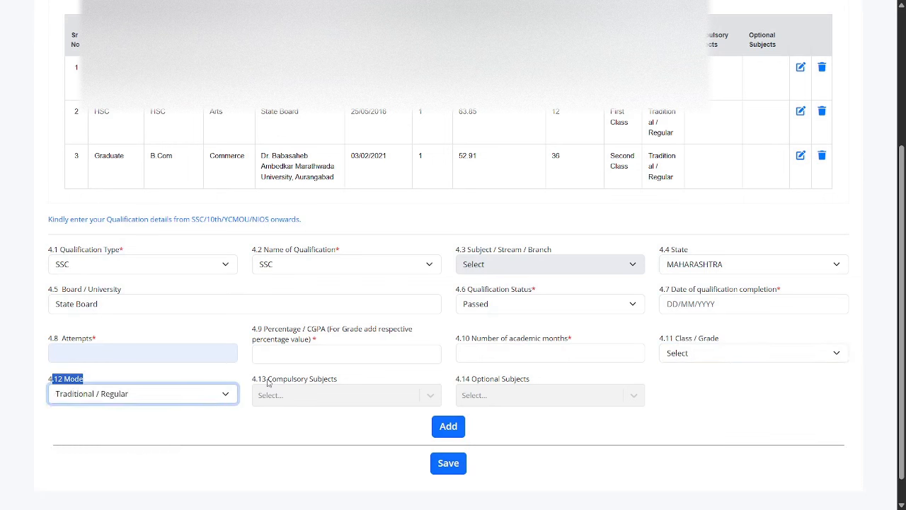
# Highlight the Compulsory Subjects and Optional Subjects labels and try to add the SSC qualification entry.
pyautogui.moveTo(268, 382); pyautogui.dragTo(333, 388)
pyautogui.click(350, 395)
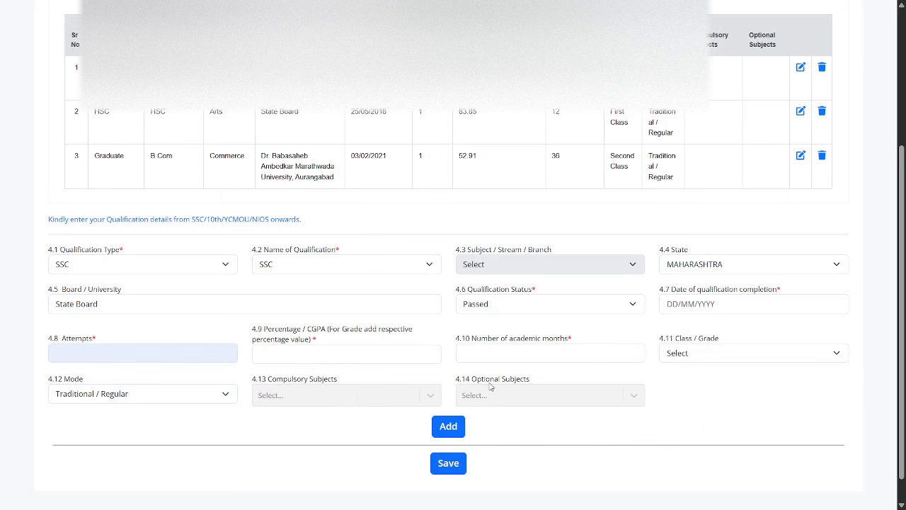
pyautogui.moveTo(490, 382); pyautogui.dragTo(532, 383)
pyautogui.click(539, 416)
pyautogui.click(445, 427)
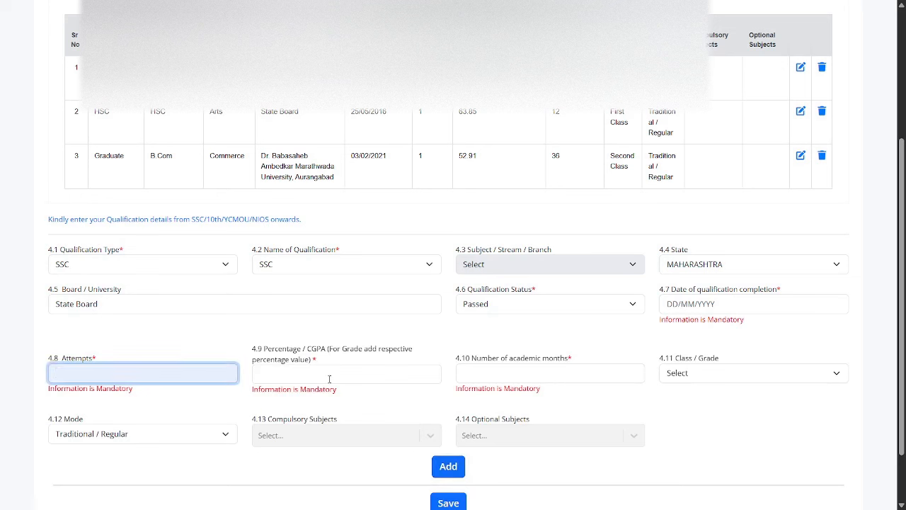
# View the qualification type options and reset the Qualification Type to its unselected placeholder.
pyautogui.click(188, 267)
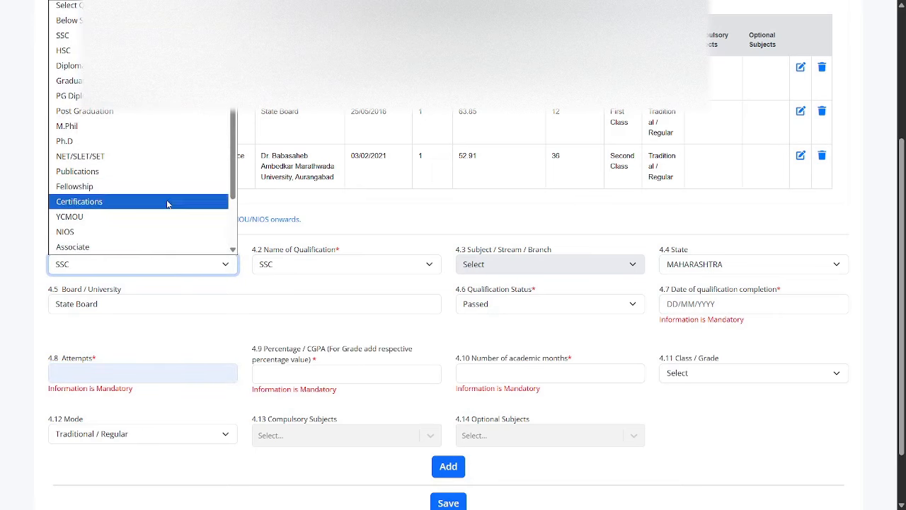
pyautogui.scroll(-1, 366, 315)
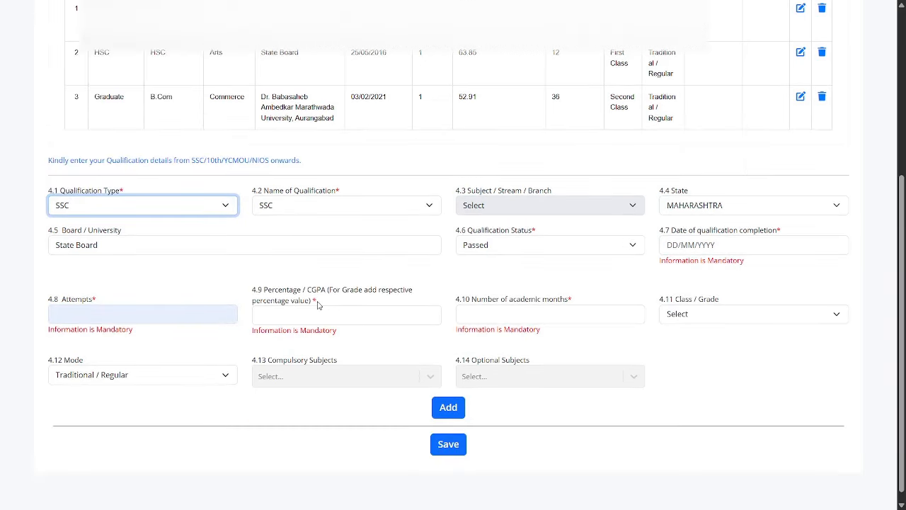
pyautogui.scroll(1, 317, 304)
pyautogui.click(173, 267)
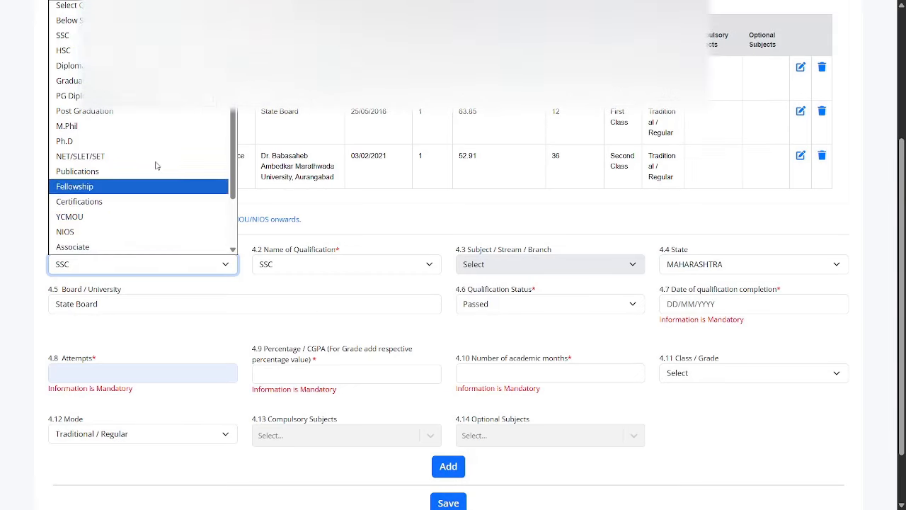
pyautogui.click(67, 5)
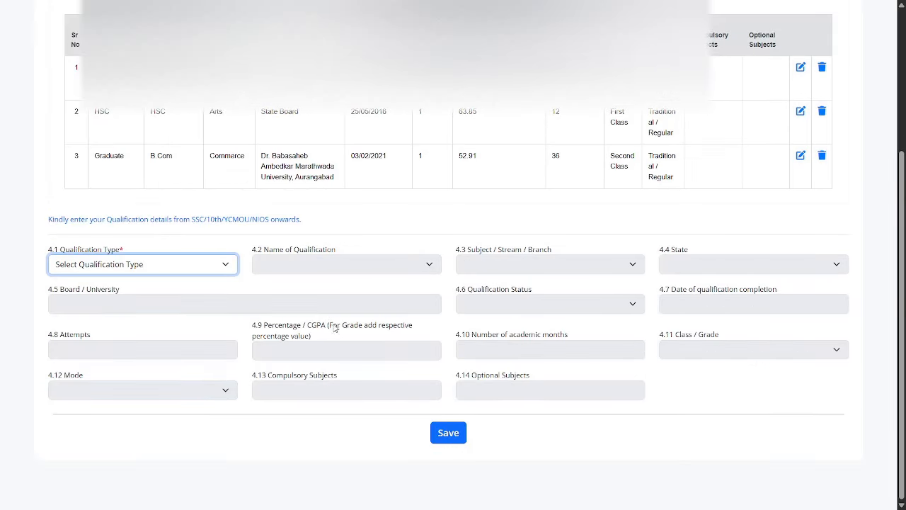
# Review the existing qualification entries in the table and the cleared entry form below it.
pyautogui.click(309, 298)
pyautogui.scroll(1, 308, 295)
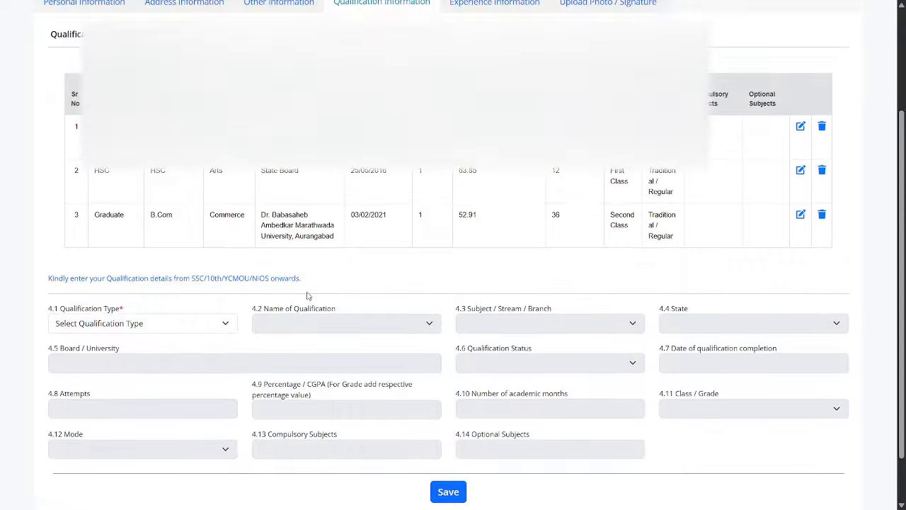
pyautogui.scroll(-1, 307, 296)
pyautogui.scroll(2, 307, 296)
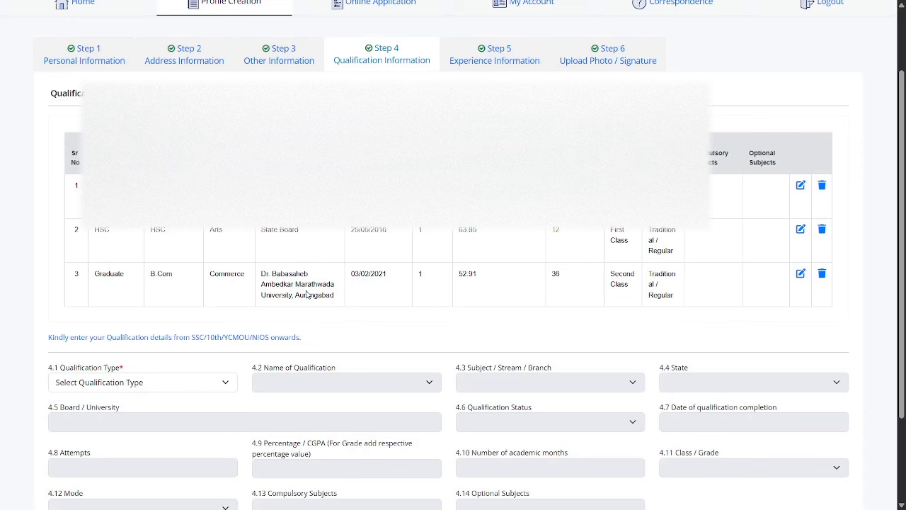
pyautogui.scroll(-2, 307, 296)
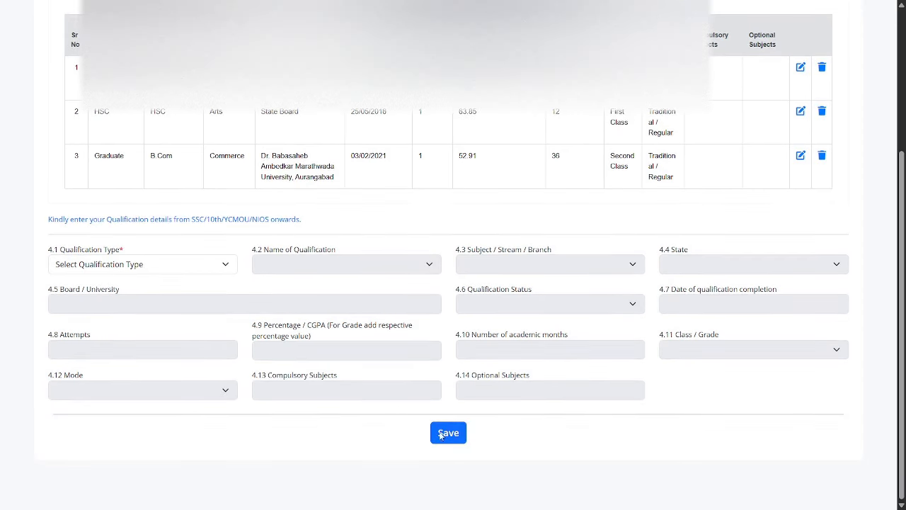
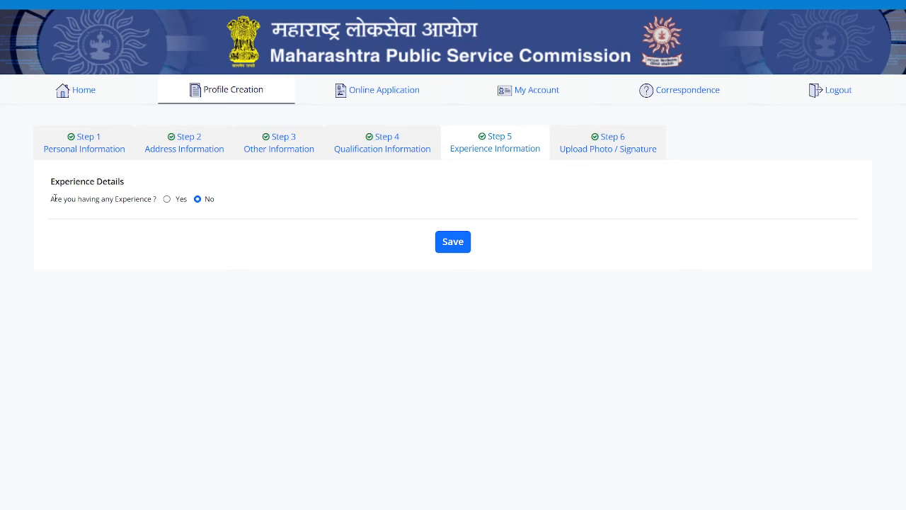
# Highlight the experience question and answer Yes to bring up the experience detail fields.
pyautogui.moveTo(53, 199); pyautogui.dragTo(175, 199)
pyautogui.click(171, 200)
pyautogui.scroll(-1, 318, 268)
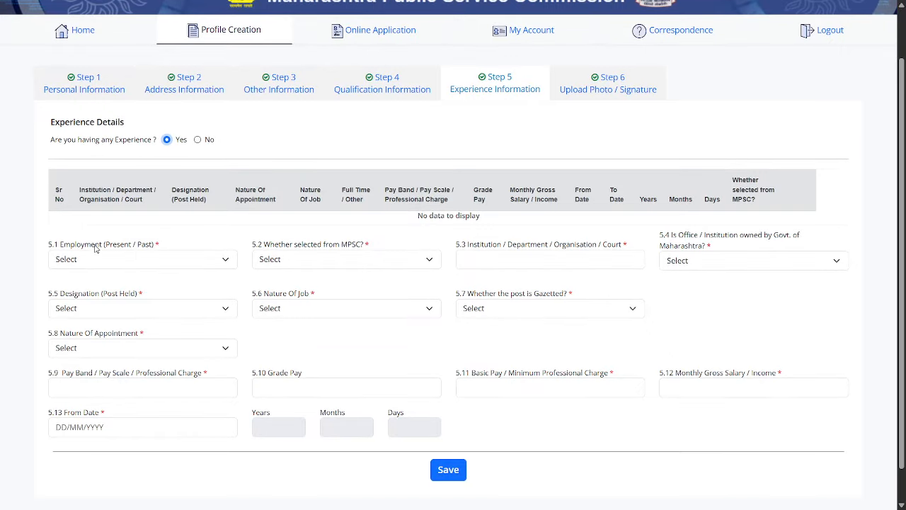
# Highlight the Employment (Present / Past), Whether selected from MPSC? and Institution / Department / Organisation / Court labels.
pyautogui.click(63, 242)
pyautogui.moveTo(85, 245); pyautogui.dragTo(189, 245)
pyautogui.click(191, 245)
pyautogui.moveTo(265, 244); pyautogui.dragTo(416, 242)
pyautogui.click(403, 238)
pyautogui.click(345, 269)
pyautogui.click(467, 230)
pyautogui.moveTo(628, 244); pyautogui.dragTo(582, 244)
pyautogui.click(565, 234)
# Highlight the government-owned office and gazetted post questions and look at the Designation (Post Held) field.
pyautogui.moveTo(666, 235); pyautogui.dragTo(705, 253)
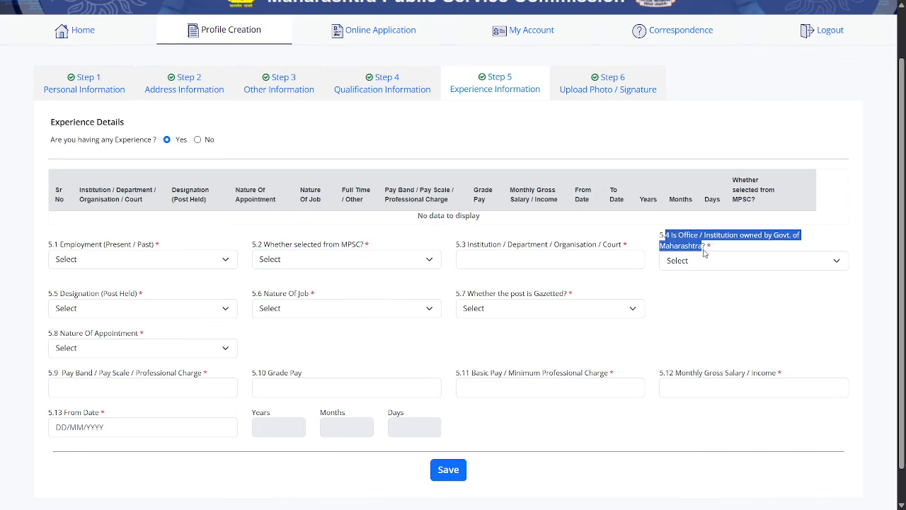
pyautogui.click(752, 264)
pyautogui.click(631, 285)
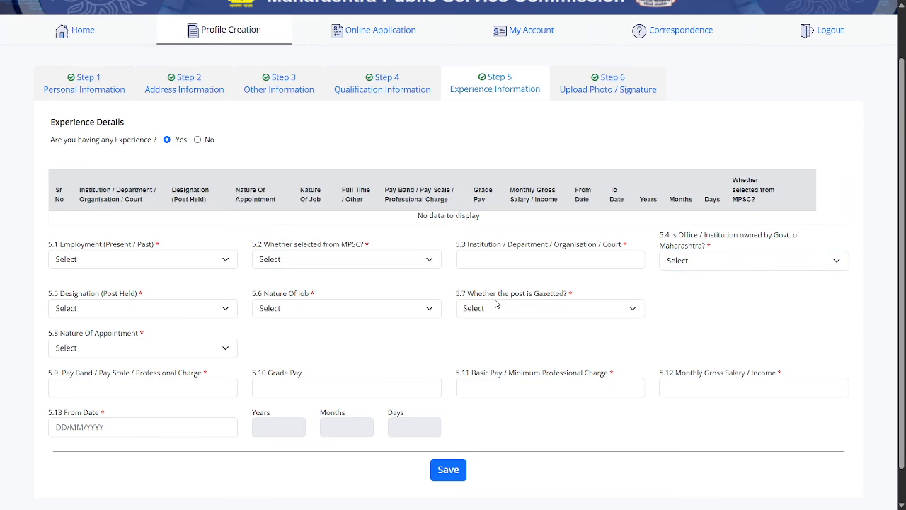
pyautogui.click(92, 312)
pyautogui.click(506, 297)
pyautogui.moveTo(485, 295); pyautogui.dragTo(577, 298)
pyautogui.click(324, 328)
# Highlight the Pay Band / Pay Scale, Grade Pay and Basic Pay / Minimum Professional Charge labels.
pyautogui.moveTo(174, 374); pyautogui.dragTo(313, 374)
pyautogui.click(288, 383)
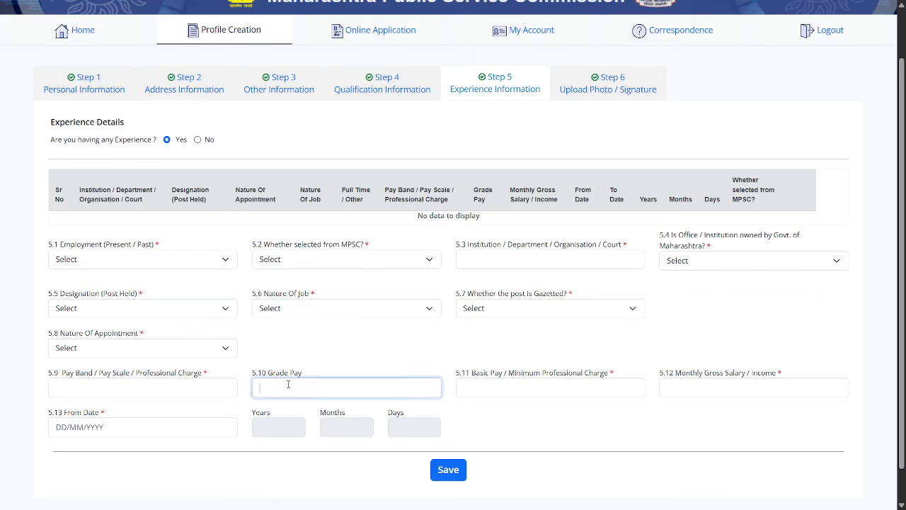
pyautogui.click(375, 347)
pyautogui.moveTo(475, 374); pyautogui.dragTo(572, 378)
pyautogui.click(661, 358)
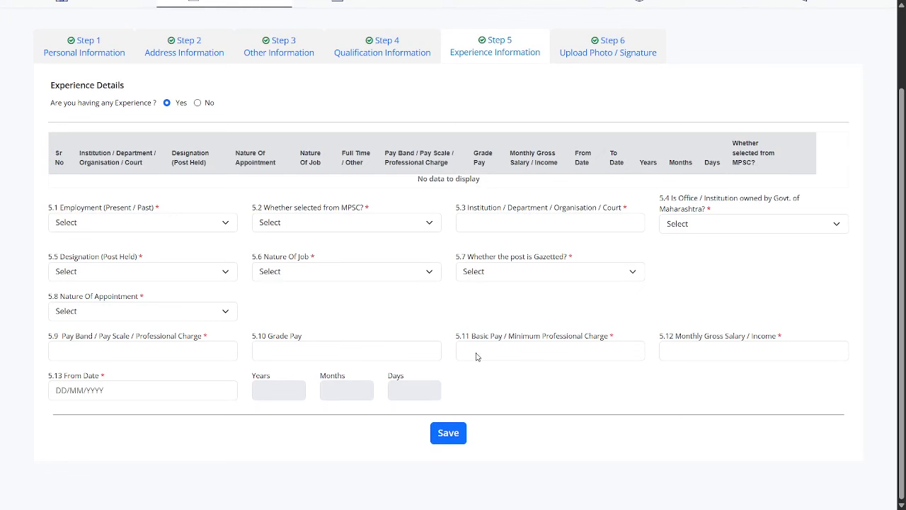
# Answer No to having any experience and save the Experience Information.
pyautogui.click(197, 103)
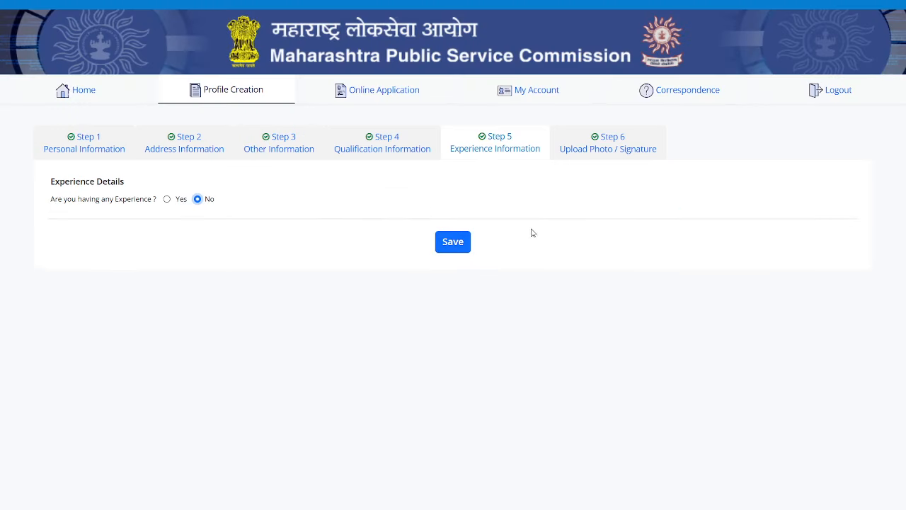
pyautogui.click(465, 243)
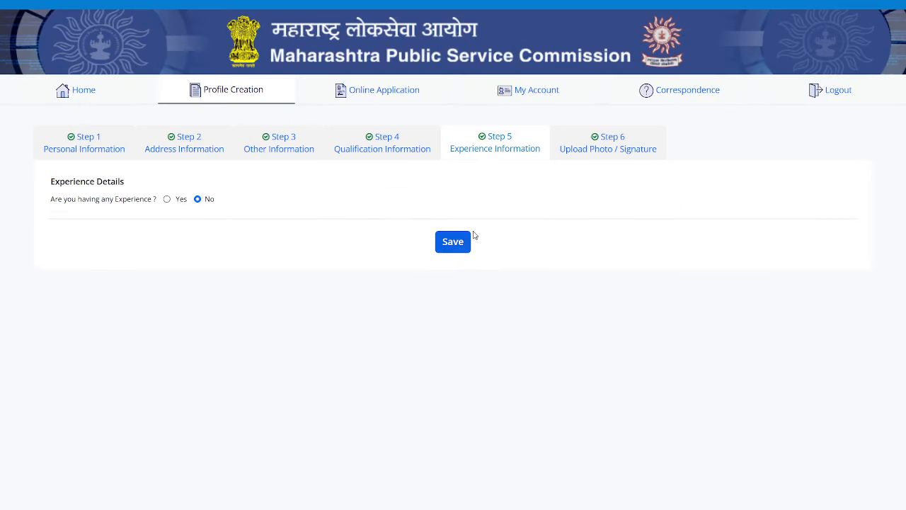
# Open the Upload Photo / Signature step and highlight the file name and maximum image size rules.
pyautogui.click(585, 152)
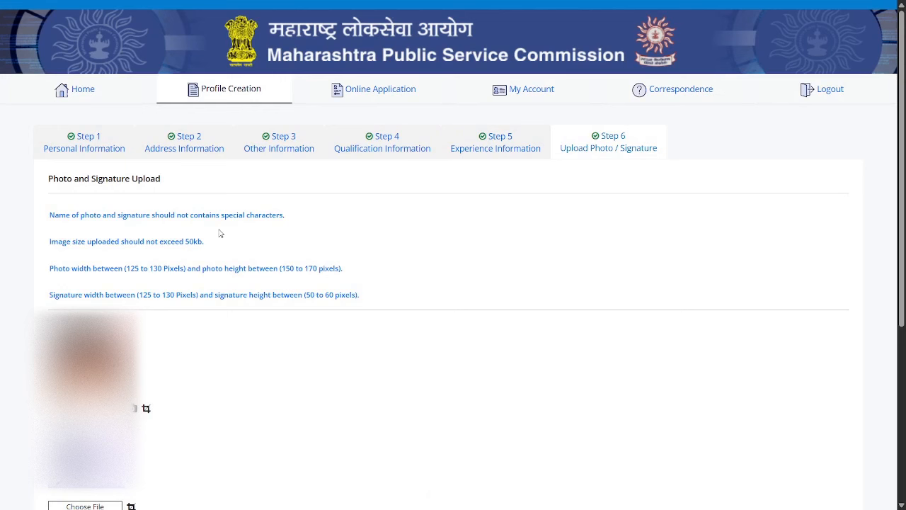
pyautogui.moveTo(48, 181); pyautogui.dragTo(248, 212)
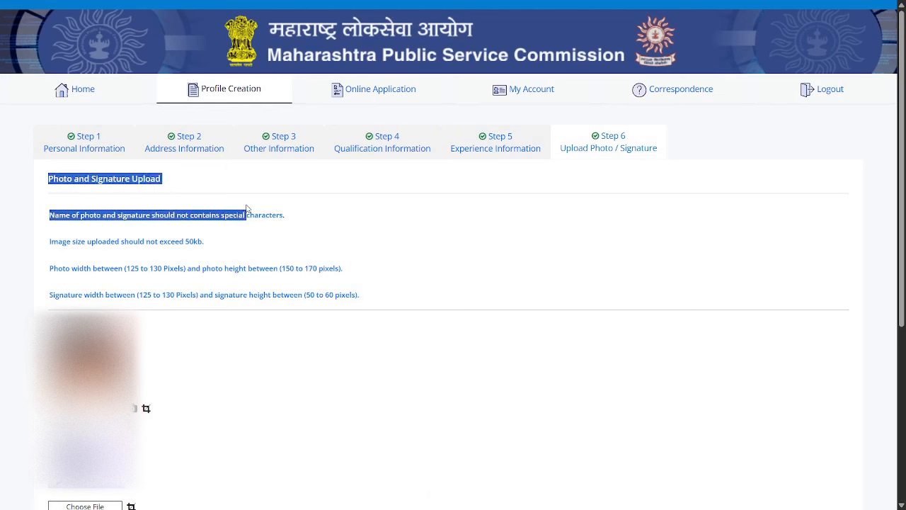
pyautogui.click(386, 228)
pyautogui.moveTo(48, 244); pyautogui.dragTo(223, 246)
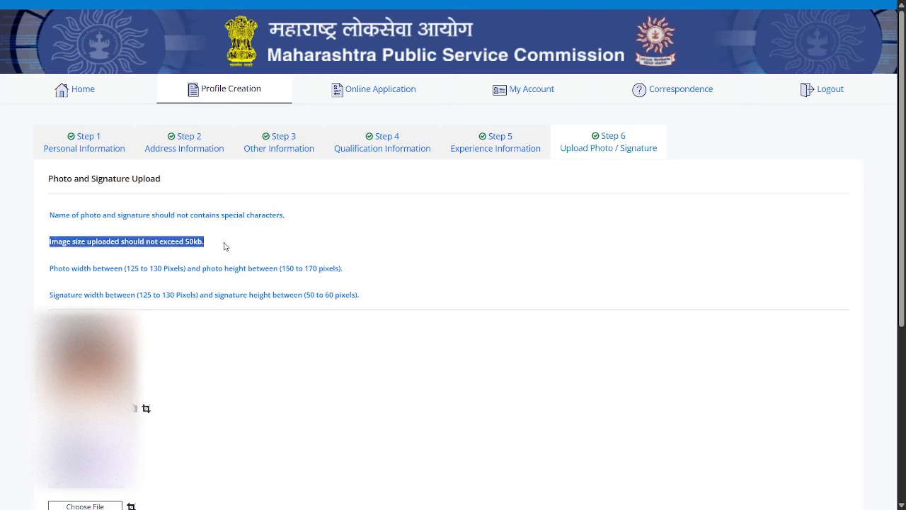
pyautogui.click(272, 245)
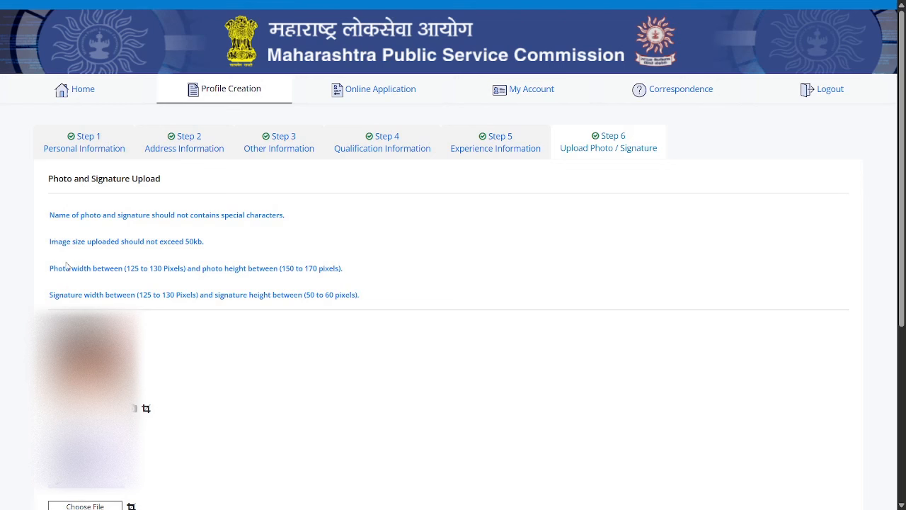
# Highlight the required pixel width and height rules for the photo and the signature.
pyautogui.moveTo(54, 268); pyautogui.dragTo(360, 273)
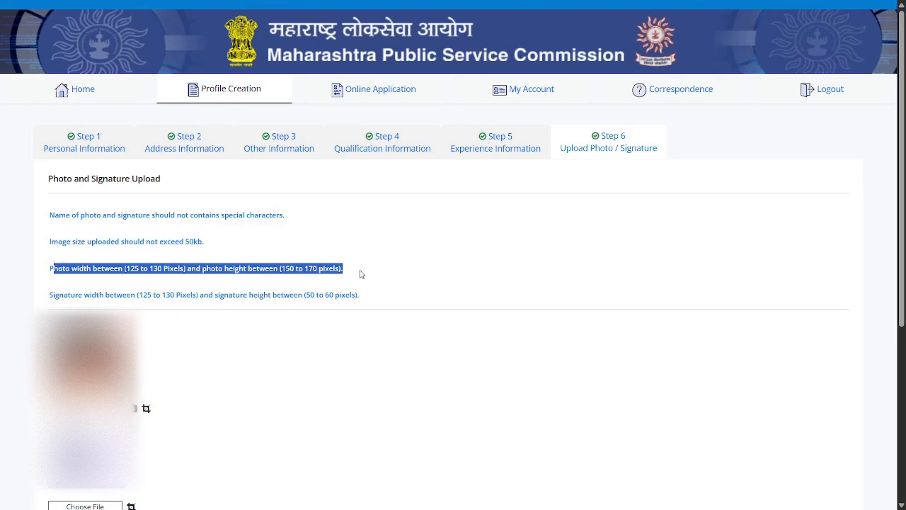
pyautogui.click(237, 268)
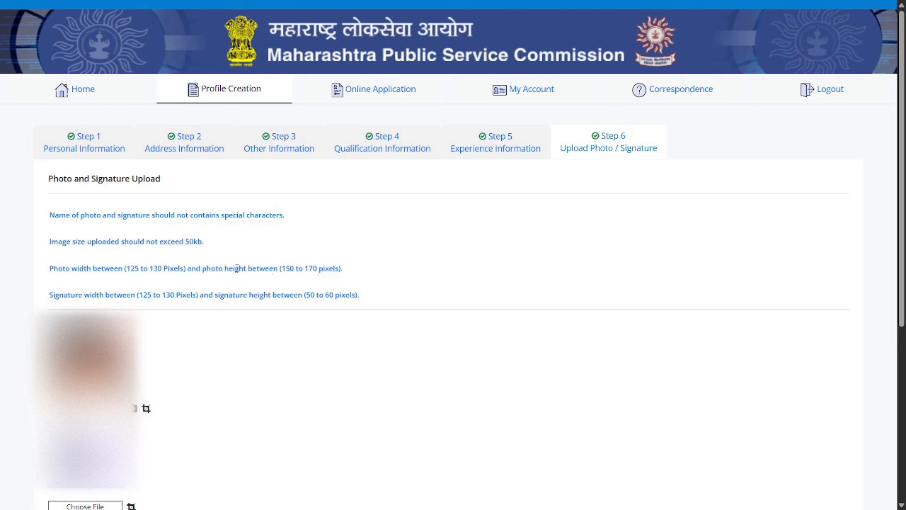
pyautogui.moveTo(50, 296); pyautogui.dragTo(204, 296)
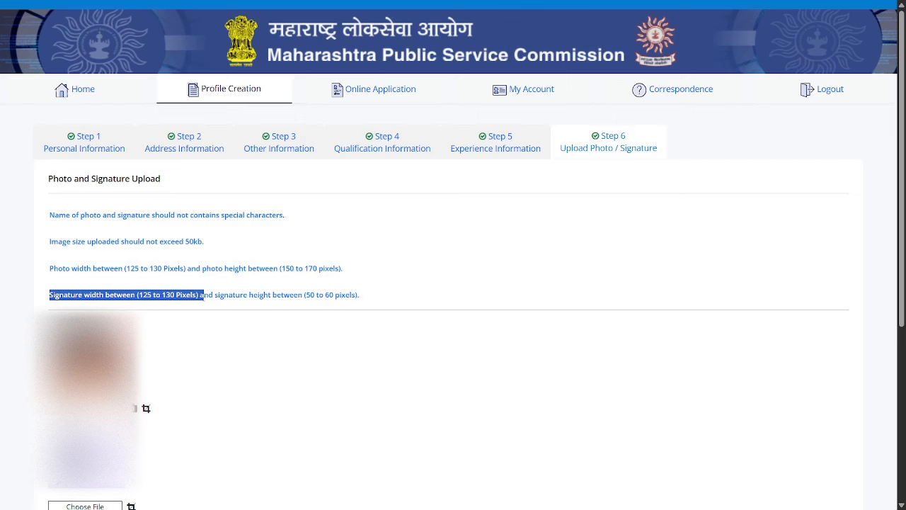
pyautogui.moveTo(203, 296)
pyautogui.mouseDown()
pyautogui.moveTo(346, 309)
pyautogui.moveTo(395, 297)
pyautogui.mouseUp()
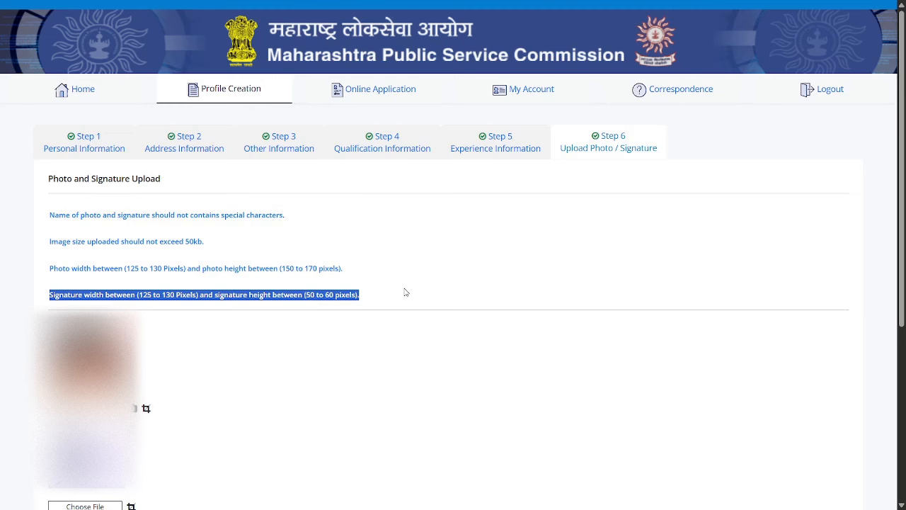
pyautogui.click(406, 292)
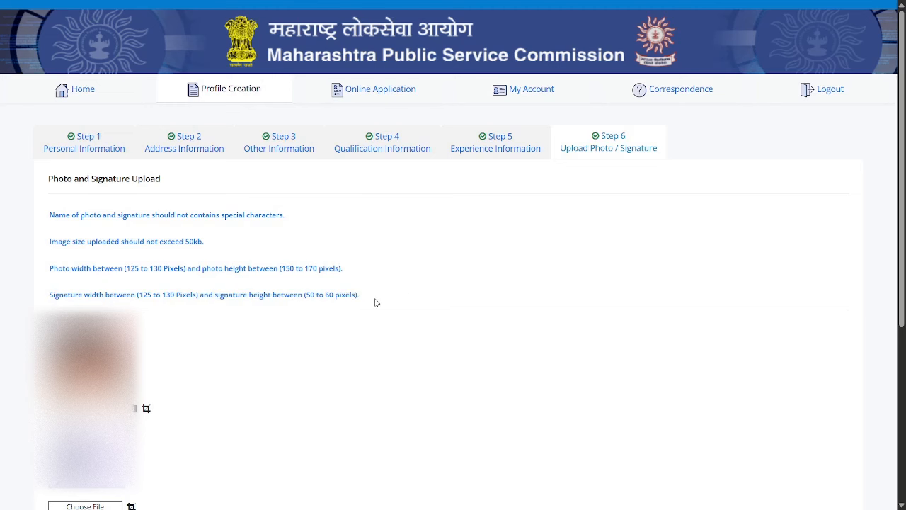
# Accept the declaration below the uploads and save the photo and signature.
pyautogui.scroll(-3, 234, 311)
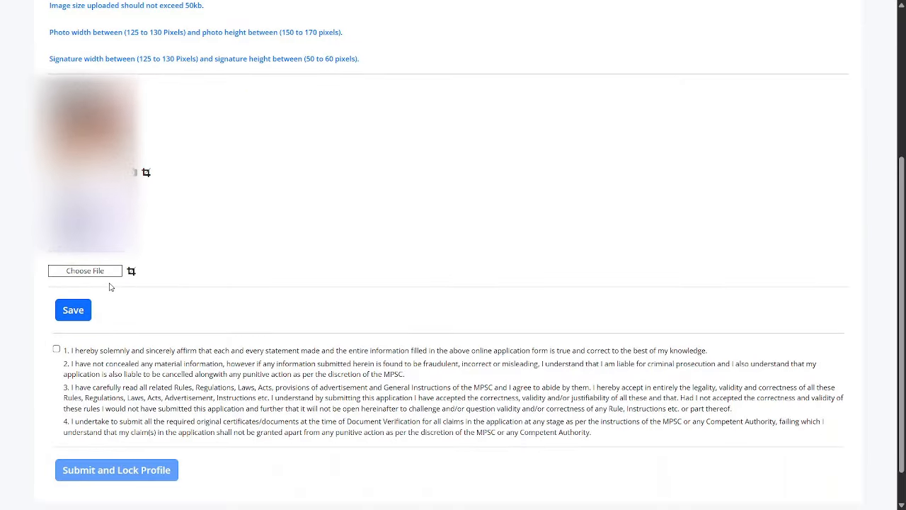
pyautogui.scroll(-1, 110, 286)
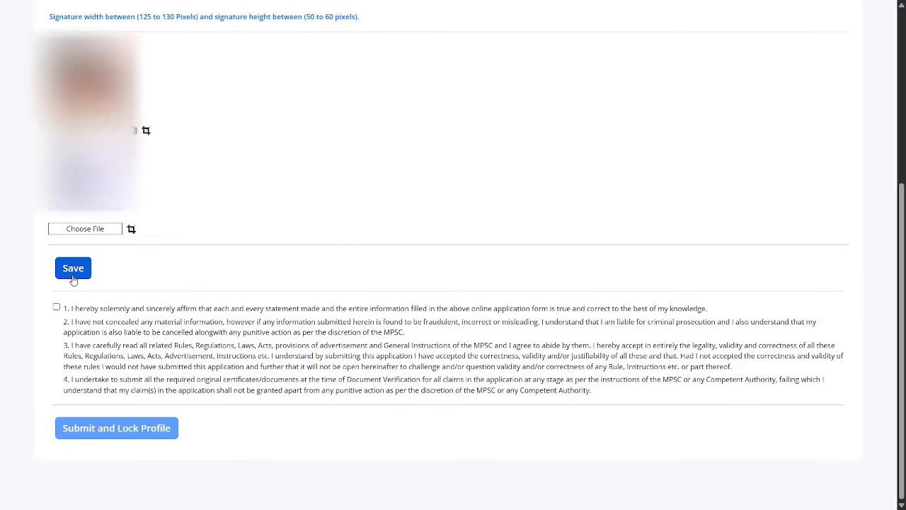
pyautogui.click(56, 306)
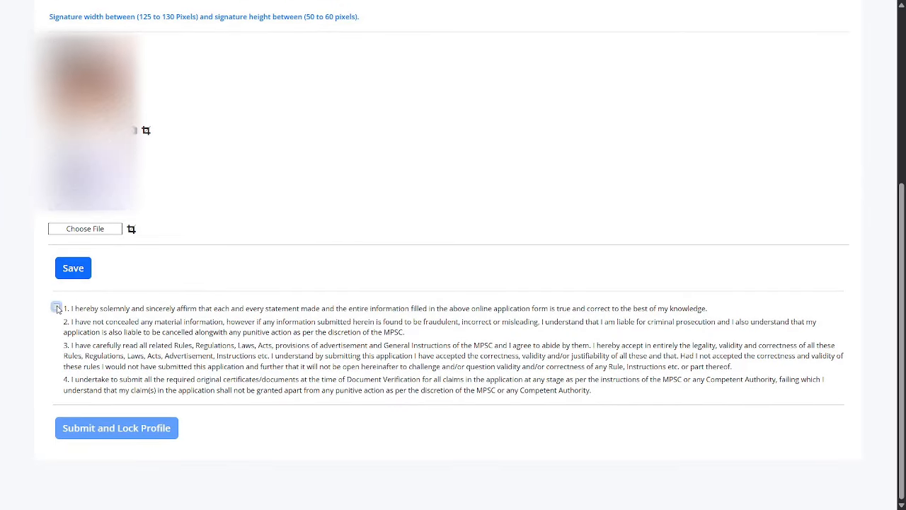
pyautogui.click(73, 269)
# Check the uploaded photo, signature and declaration, then submit and lock the candidate profile.
pyautogui.scroll(2, 793, 99)
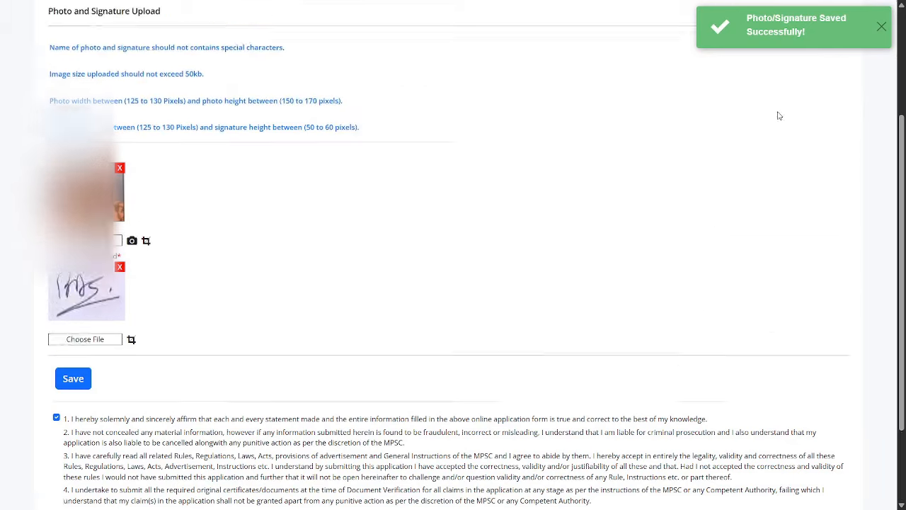
pyautogui.scroll(-2, 359, 411)
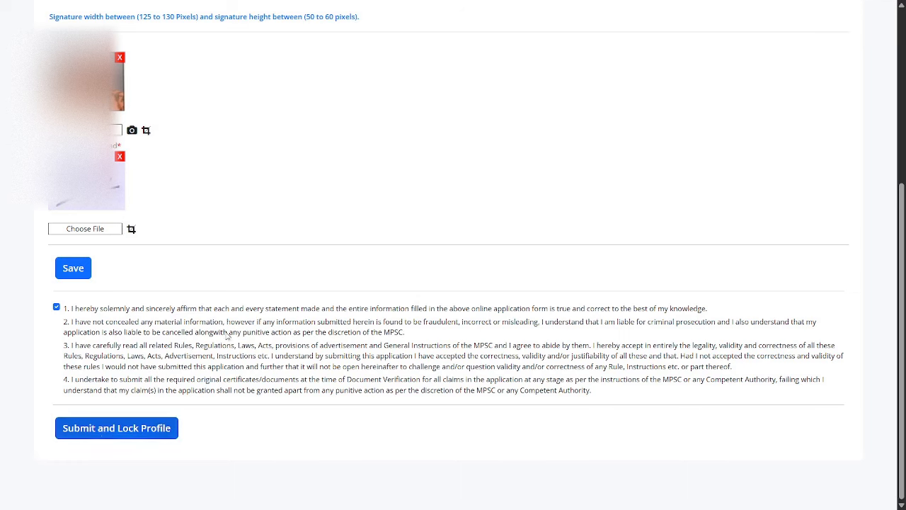
pyautogui.scroll(5, 229, 333)
pyautogui.scroll(-5, 229, 333)
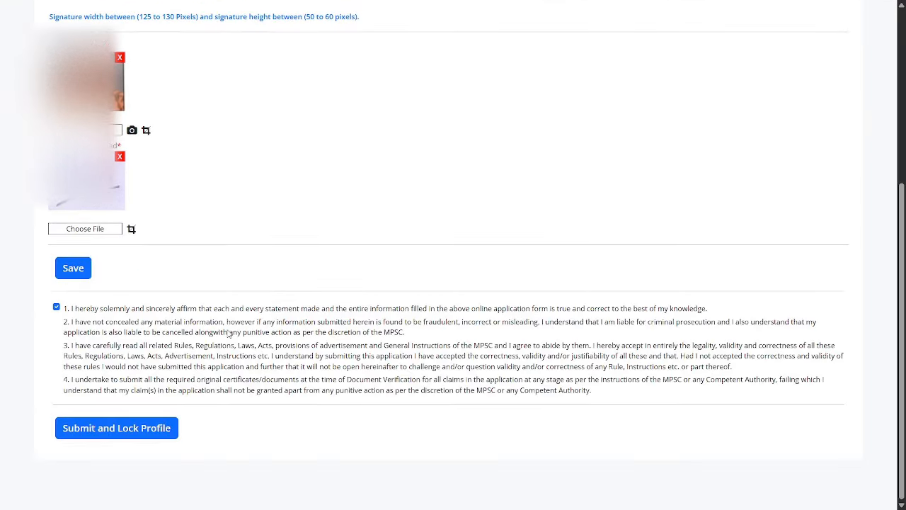
pyautogui.click(124, 430)
pyautogui.click(569, 149)
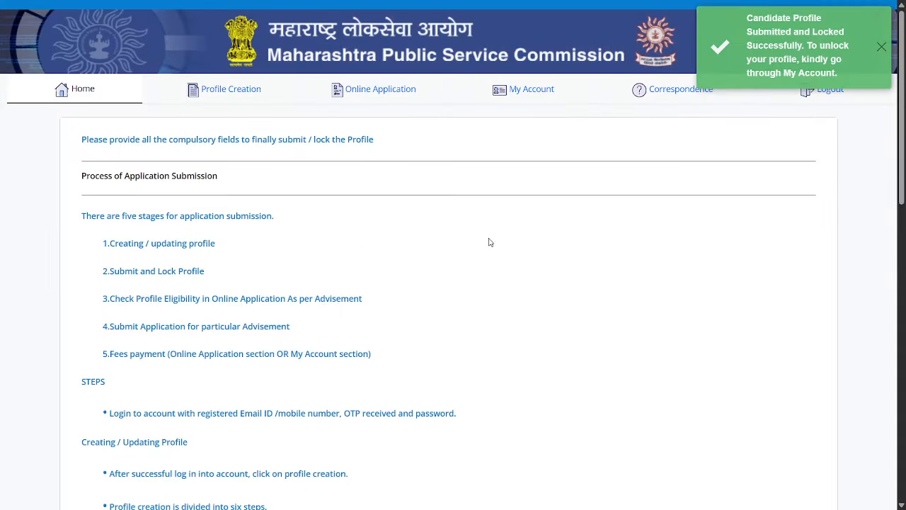
# Open the Online Application list and highlight the advertisement rows, including the Medical Superintendent, Group-A - B.M.C. name.
pyautogui.click(225, 89)
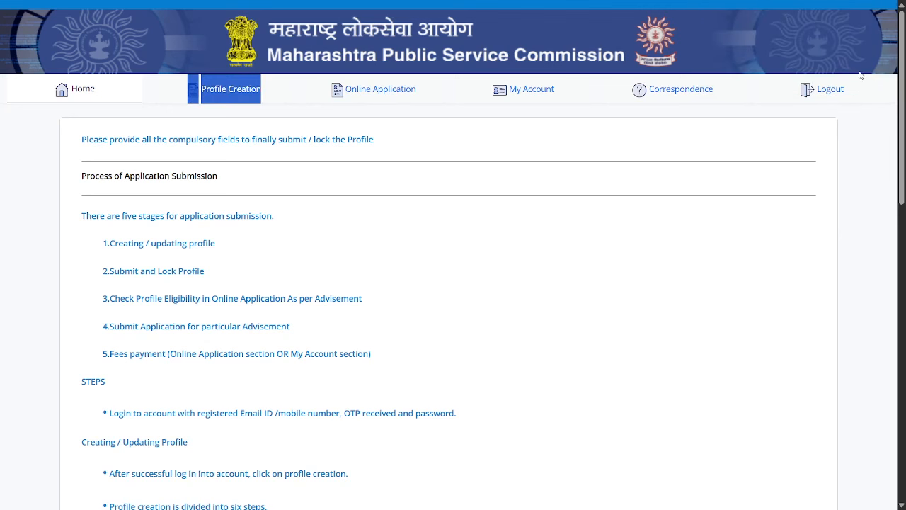
pyautogui.click(388, 92)
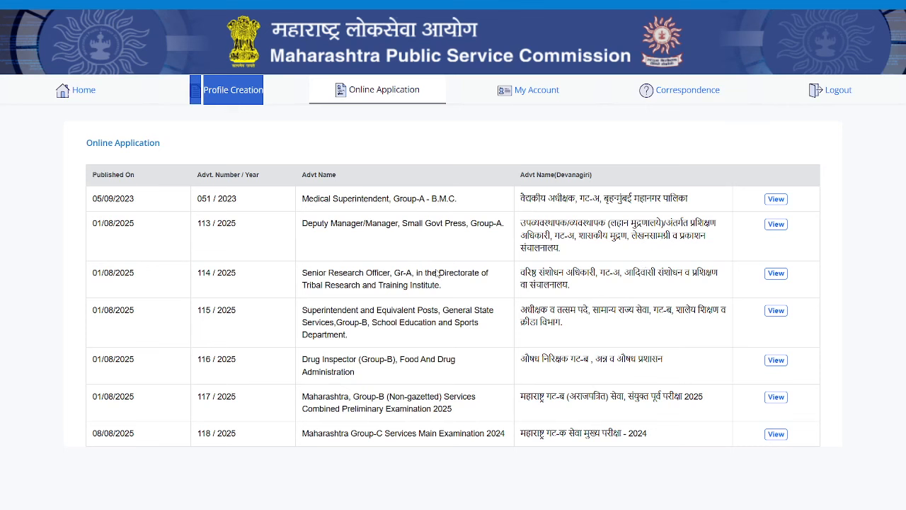
pyautogui.moveTo(97, 198); pyautogui.dragTo(813, 435)
pyautogui.click(900, 367)
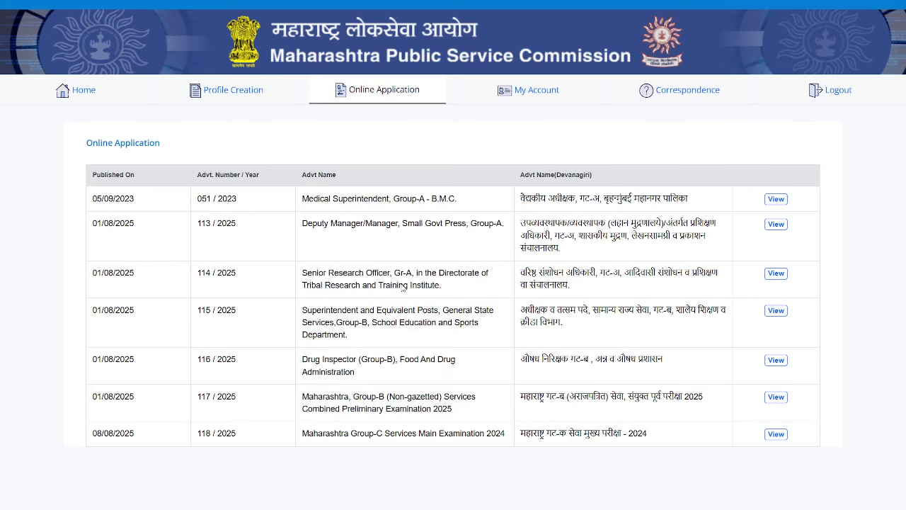
pyautogui.moveTo(300, 199); pyautogui.dragTo(447, 201)
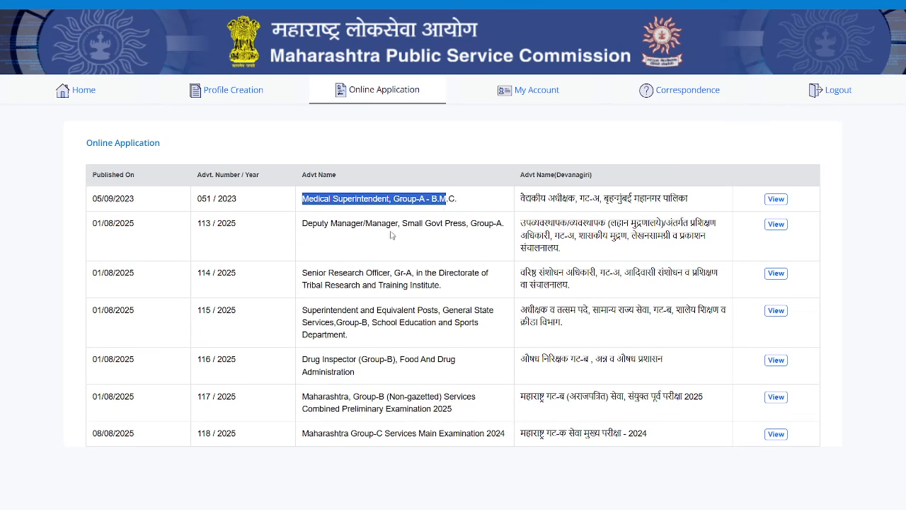
# Highlight the advertisement names listed from Deputy Manager/Manager, Small Govt Press, Group-A through Maharashtra Group-C Services Main Examination 2024.
pyautogui.moveTo(302, 224); pyautogui.dragTo(479, 235)
pyautogui.click(333, 271)
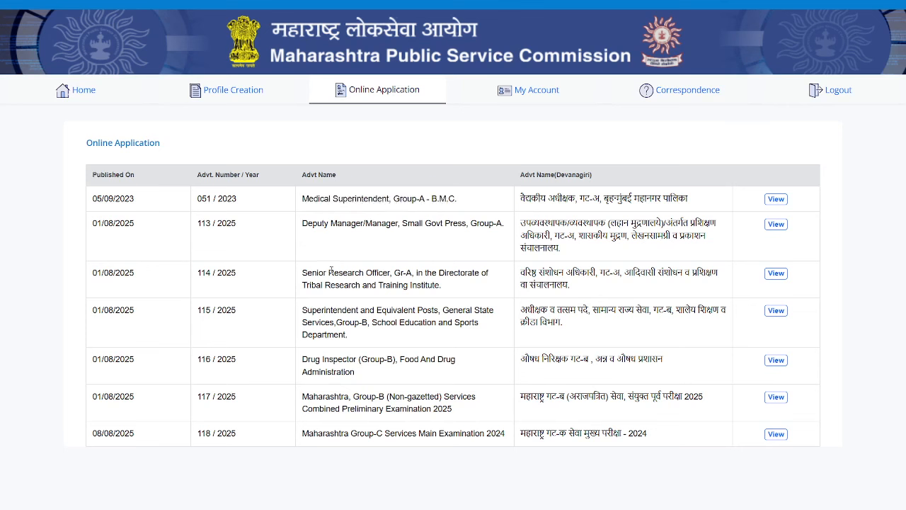
pyautogui.moveTo(298, 275); pyautogui.dragTo(464, 285)
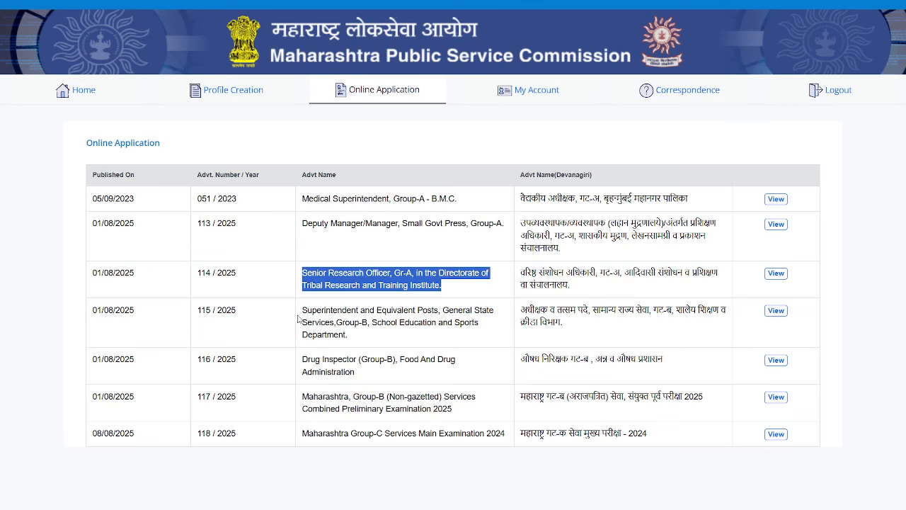
pyautogui.moveTo(312, 308); pyautogui.dragTo(367, 341)
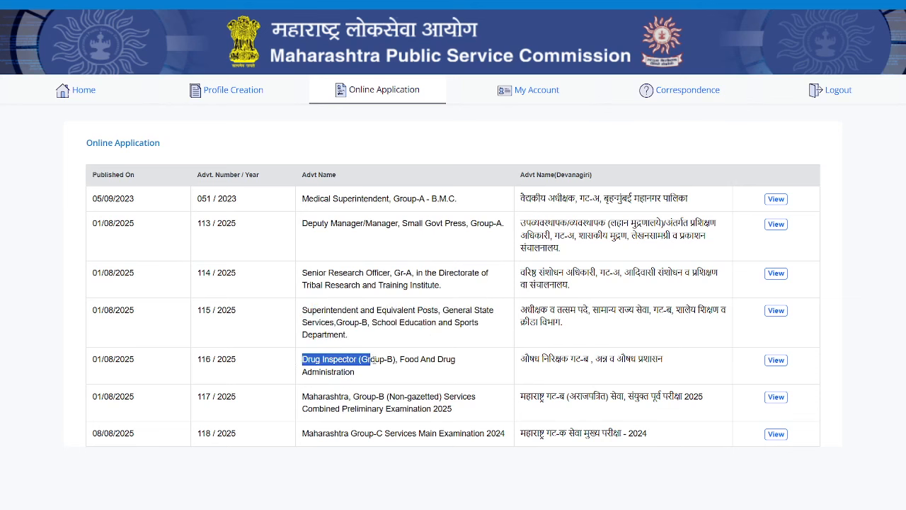
pyautogui.moveTo(296, 362); pyautogui.dragTo(377, 378)
pyautogui.moveTo(303, 403); pyautogui.dragTo(461, 412)
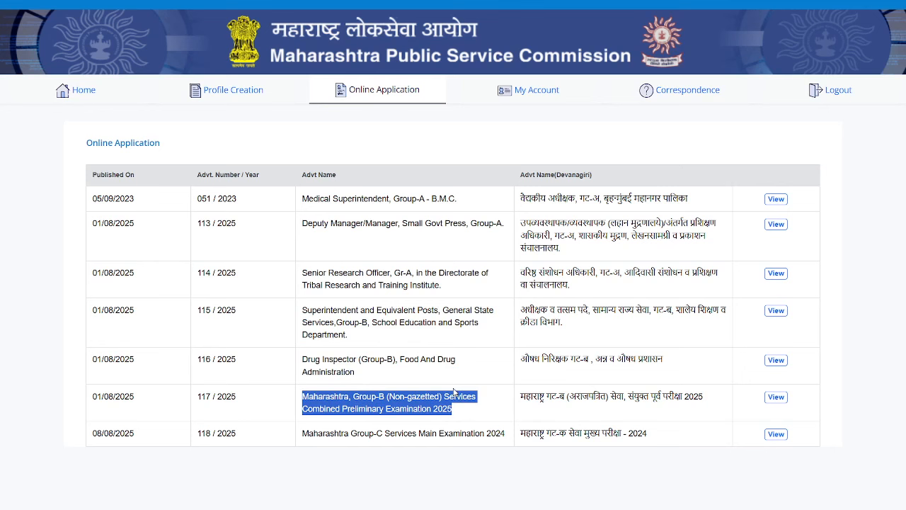
pyautogui.click(453, 386)
pyautogui.moveTo(303, 435); pyautogui.dragTo(490, 430)
pyautogui.click(497, 411)
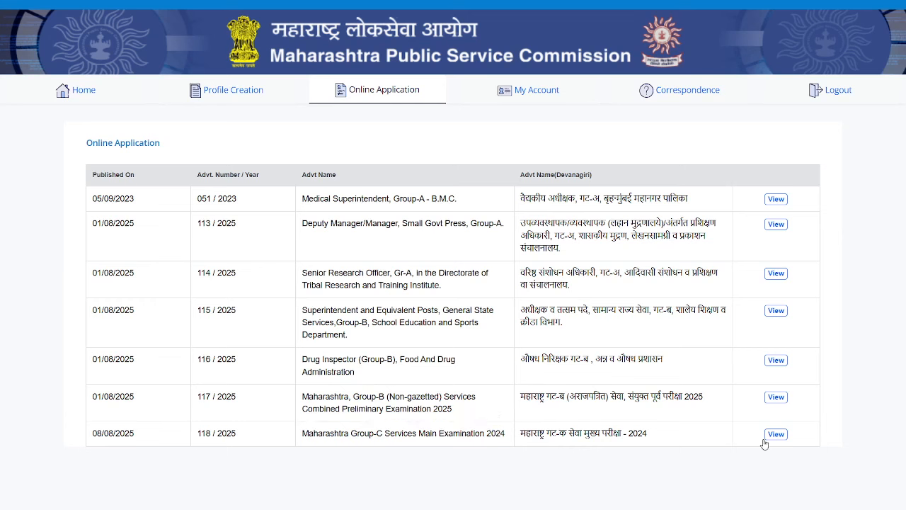
# Open advertisement 117 / 2025 for the Group-B (Non-gazetted) Services Combined Preliminary Examination, check eligibility and highlight the result.
pyautogui.moveTo(310, 392); pyautogui.dragTo(468, 416)
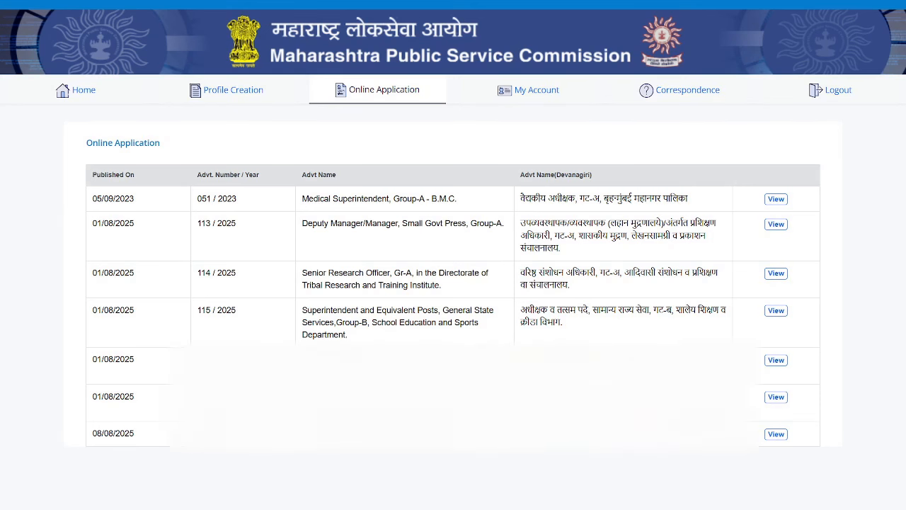
pyautogui.moveTo(521, 396); pyautogui.dragTo(680, 412)
pyautogui.click(680, 412)
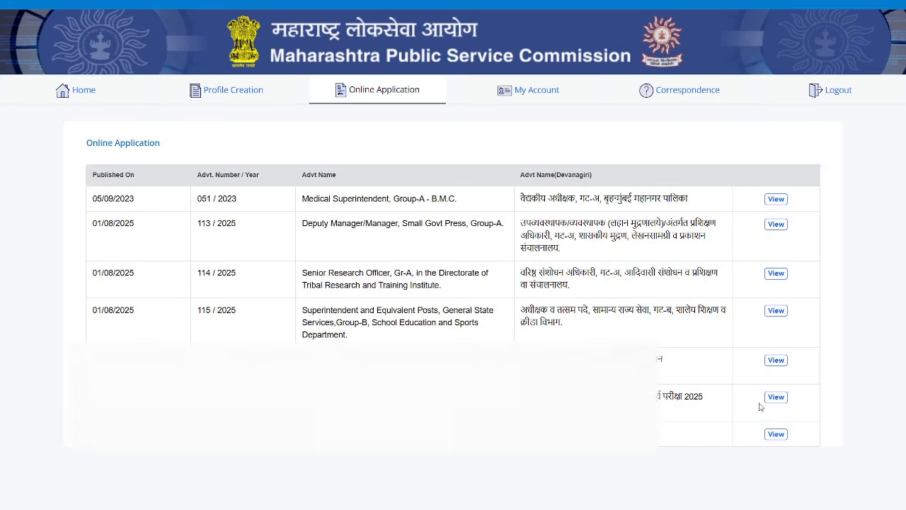
pyautogui.click(775, 397)
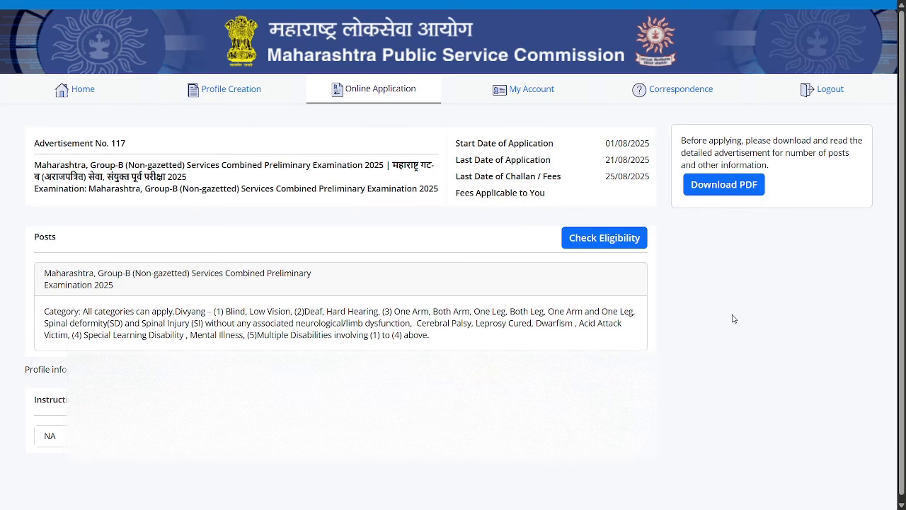
pyautogui.click(609, 237)
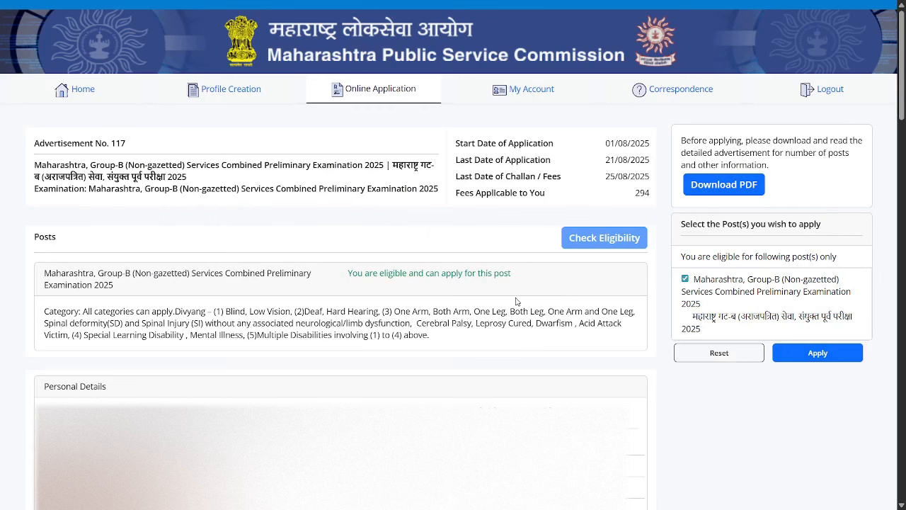
pyautogui.moveTo(352, 274); pyautogui.dragTo(526, 280)
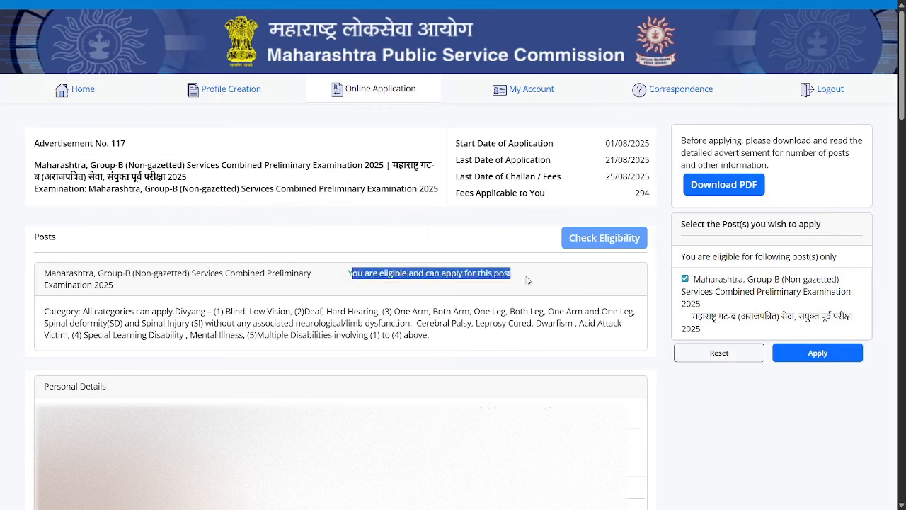
pyautogui.click(528, 280)
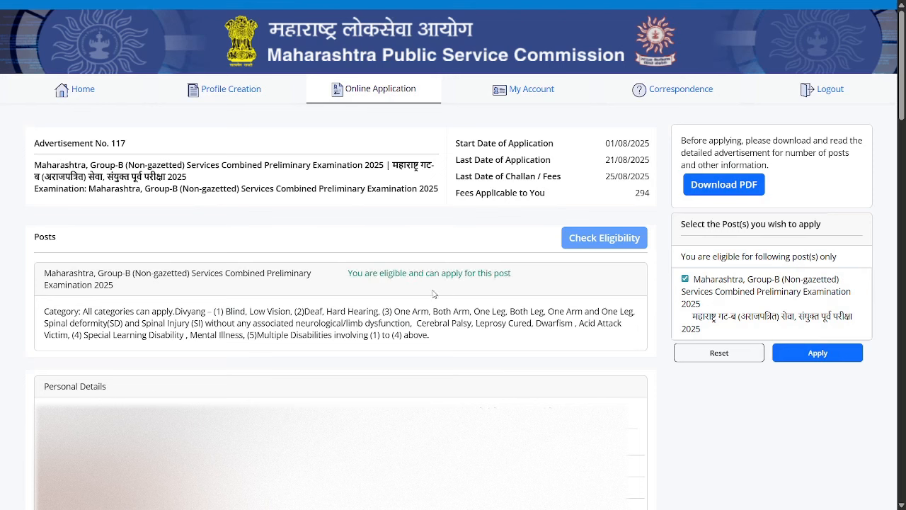
pyautogui.moveTo(350, 276); pyautogui.dragTo(531, 285)
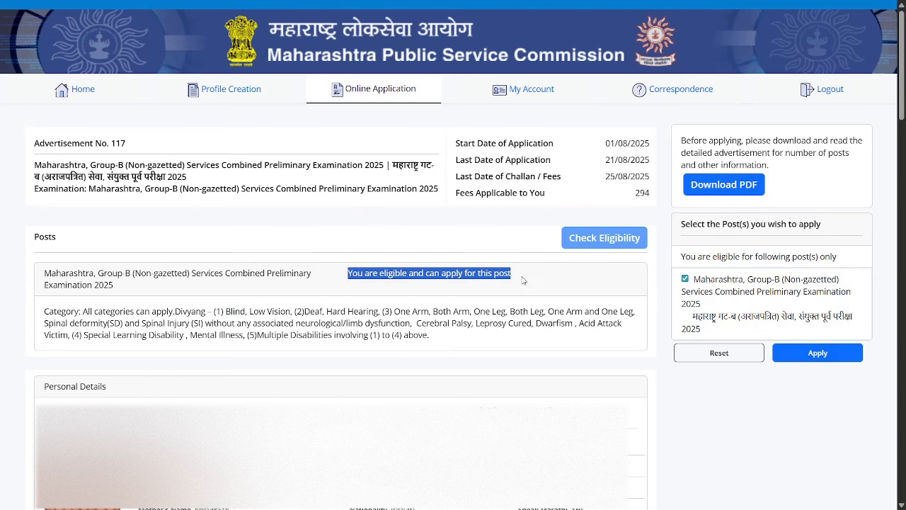
# Open the Medical Superintendent, Group-A - B.M.C. advertisement, check eligibility for it and highlight the listed reasons.
pyautogui.click(399, 90)
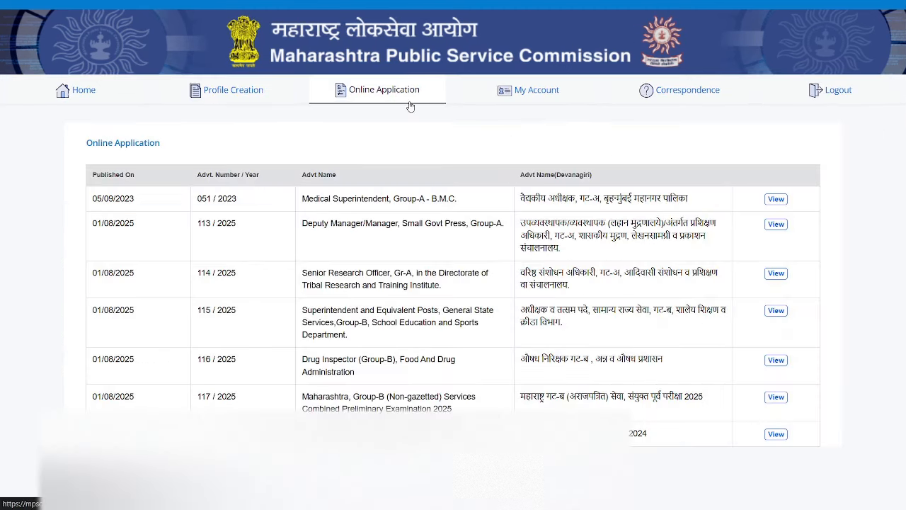
pyautogui.click(775, 201)
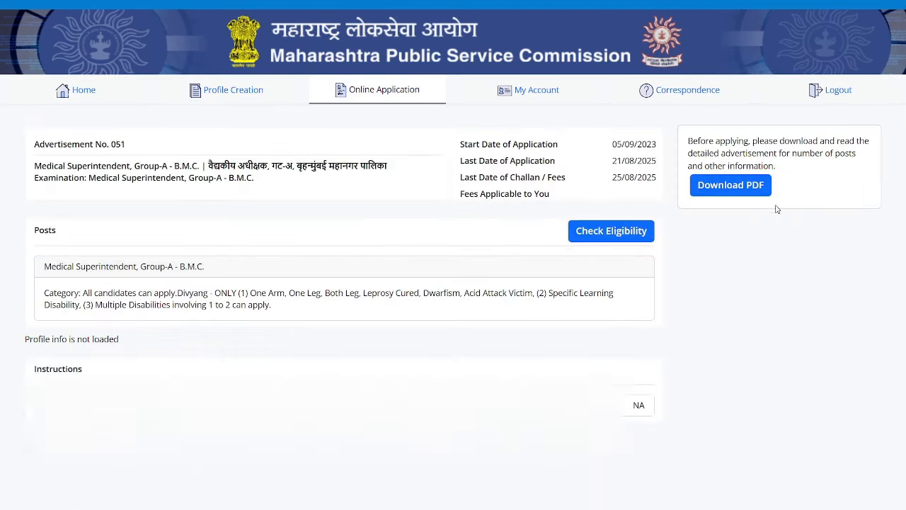
pyautogui.click(612, 232)
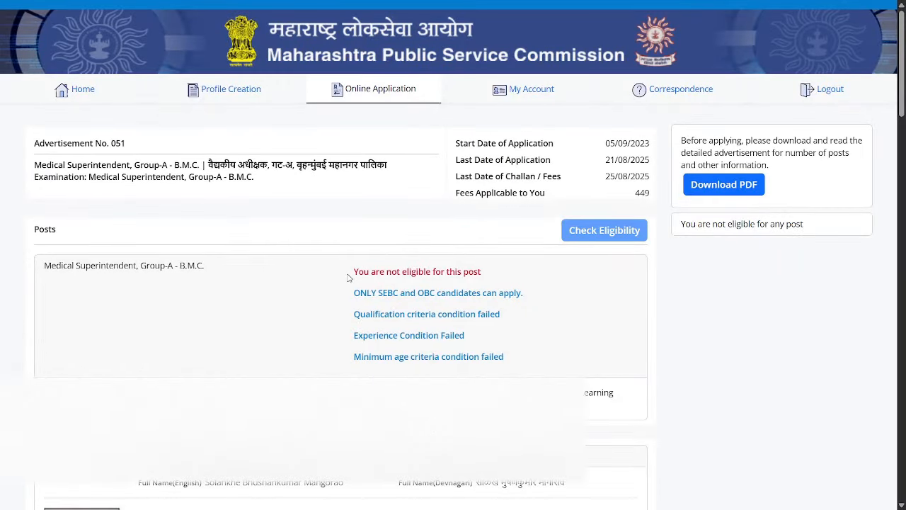
pyautogui.moveTo(352, 273); pyautogui.dragTo(544, 360)
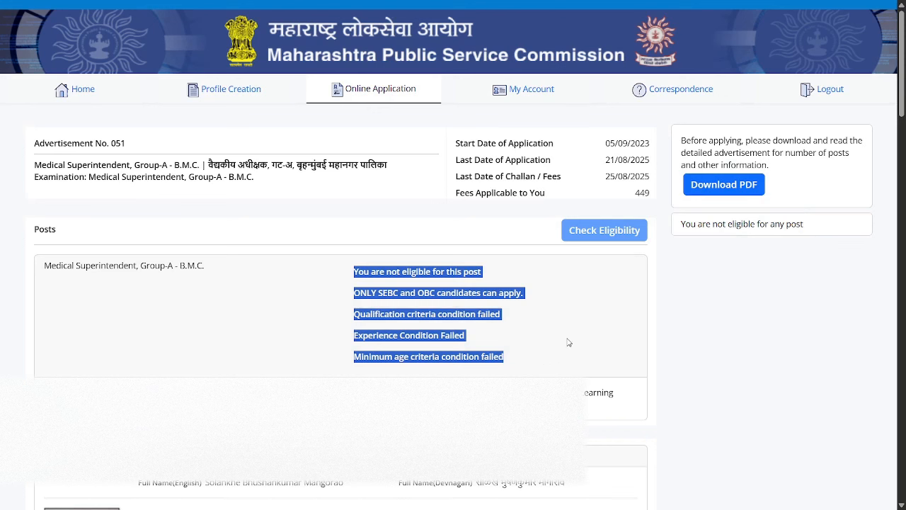
pyautogui.click(403, 289)
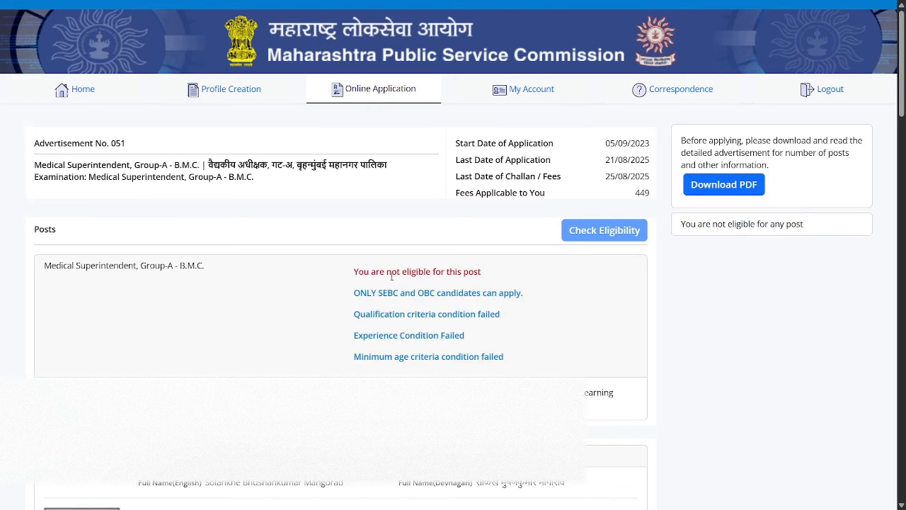
# Reopen advertisement 117 / 2025, check eligibility again and apply for the Group-B (Non-gazetted) Services Combined Preliminary Examination 2025 post.
pyautogui.click(370, 90)
pyautogui.click(776, 400)
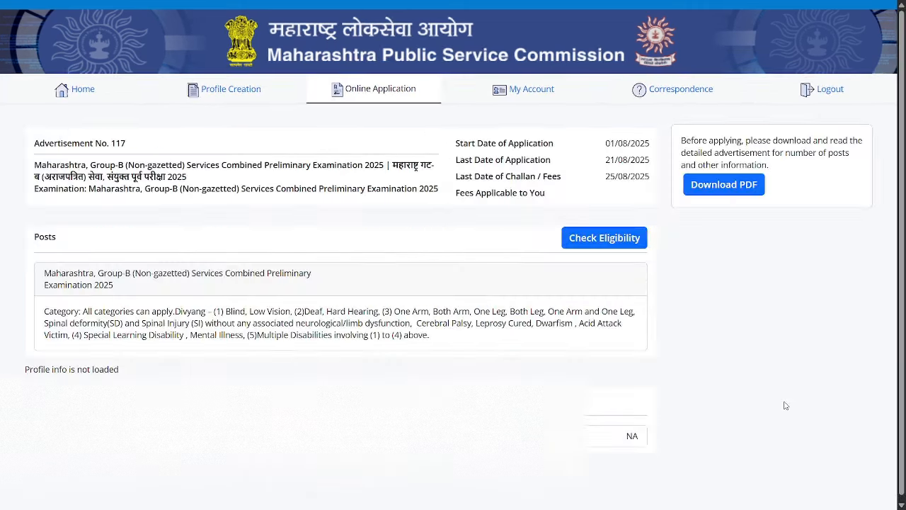
pyautogui.click(613, 241)
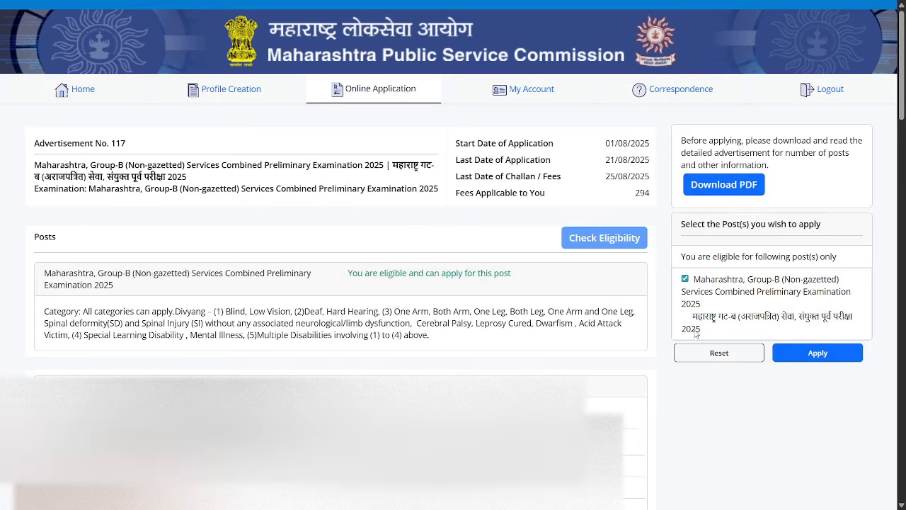
pyautogui.scroll(-1, 795, 313)
pyautogui.scroll(1, 795, 297)
pyautogui.click(817, 353)
# Highlight the Proof of Category and Proof of Domicile entries in the uploaded documents section.
pyautogui.scroll(-2, 811, 356)
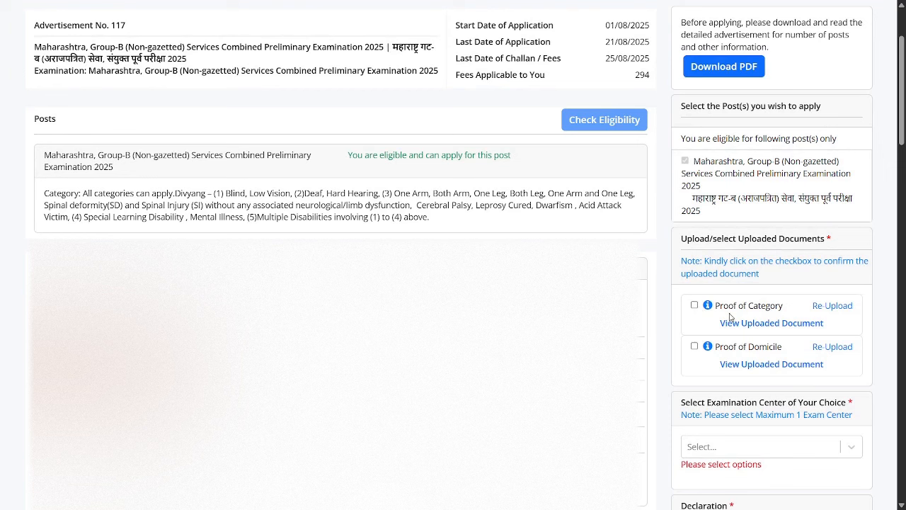
pyautogui.moveTo(714, 305); pyautogui.dragTo(792, 307)
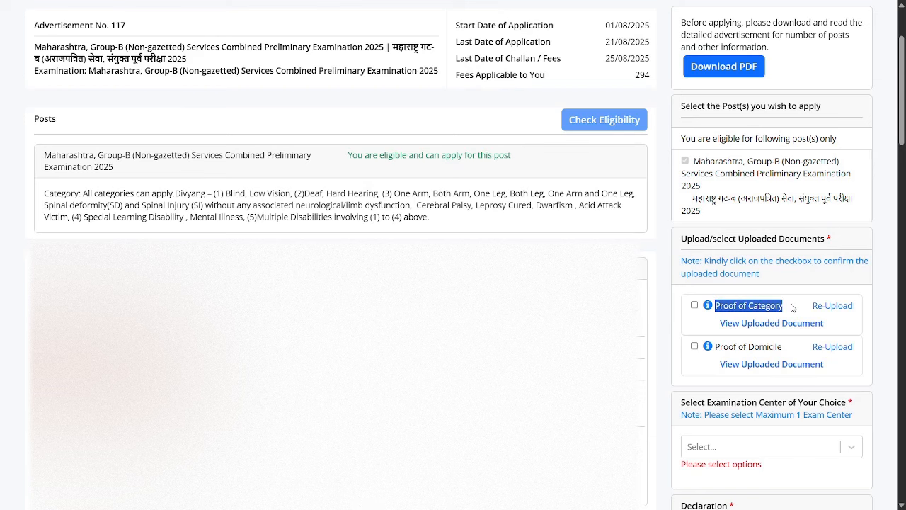
pyautogui.moveTo(723, 347); pyautogui.dragTo(782, 346)
pyautogui.click(696, 330)
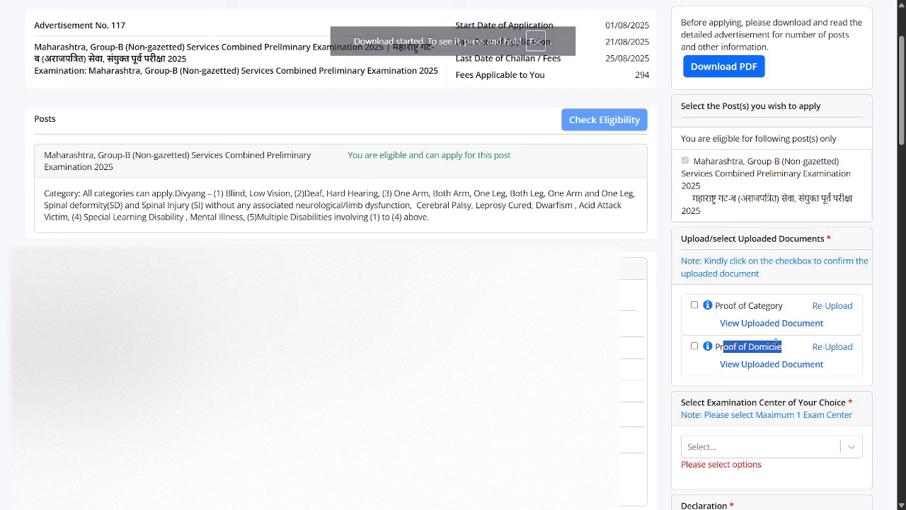
pyautogui.click(686, 319)
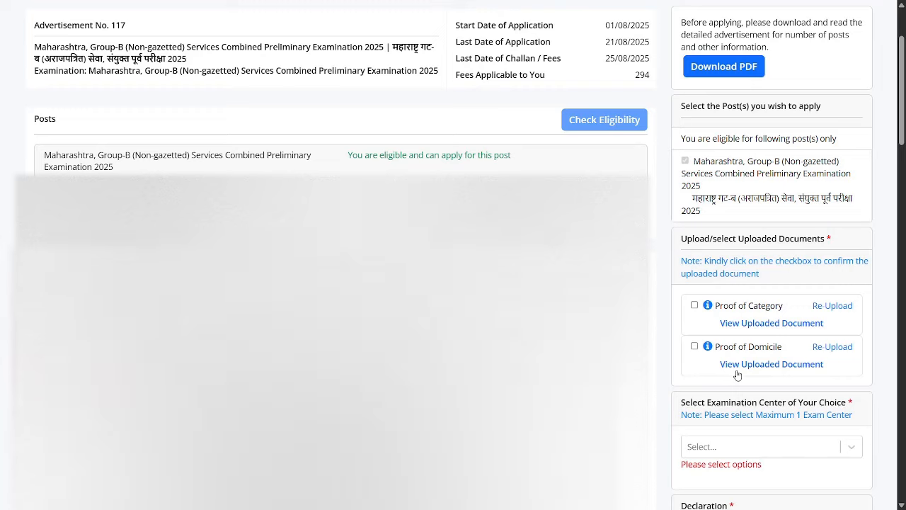
# Look through the available examination centers and select Thane as the examination center of choice.
pyautogui.scroll(-2, 738, 373)
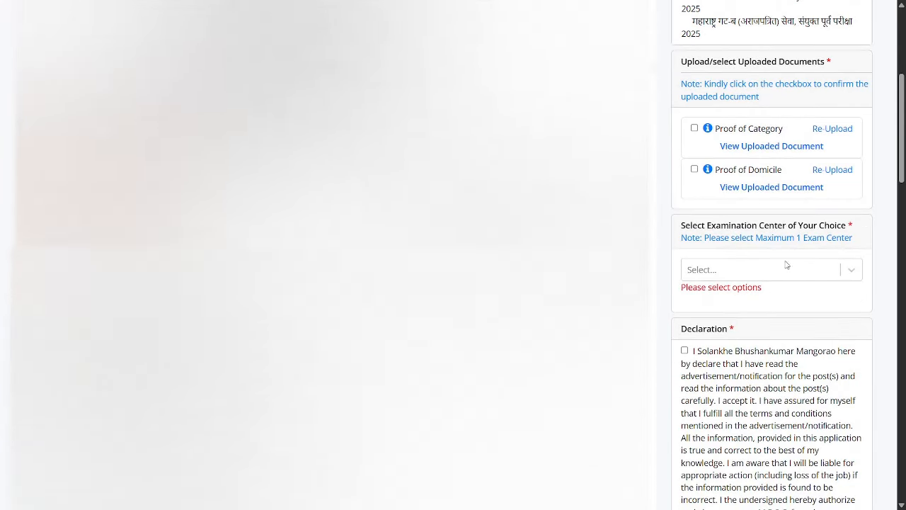
pyautogui.click(852, 276)
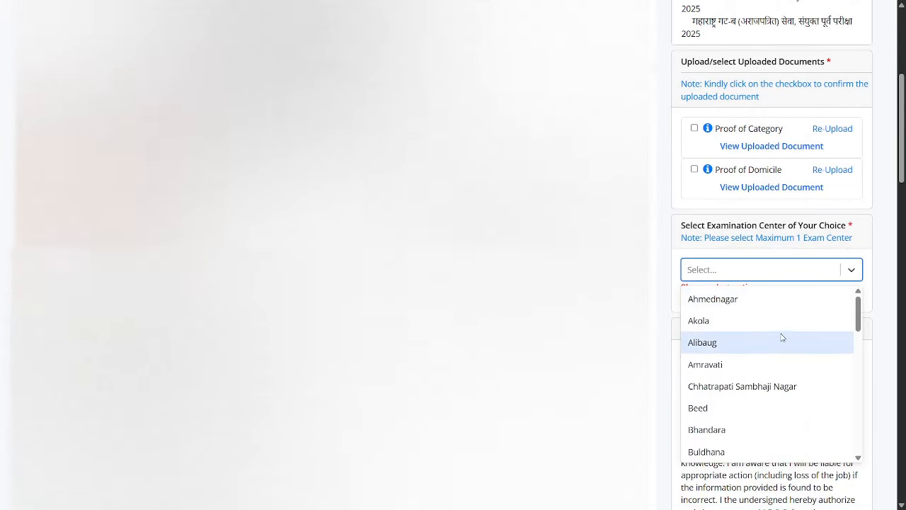
pyautogui.moveTo(701, 225); pyautogui.dragTo(881, 228)
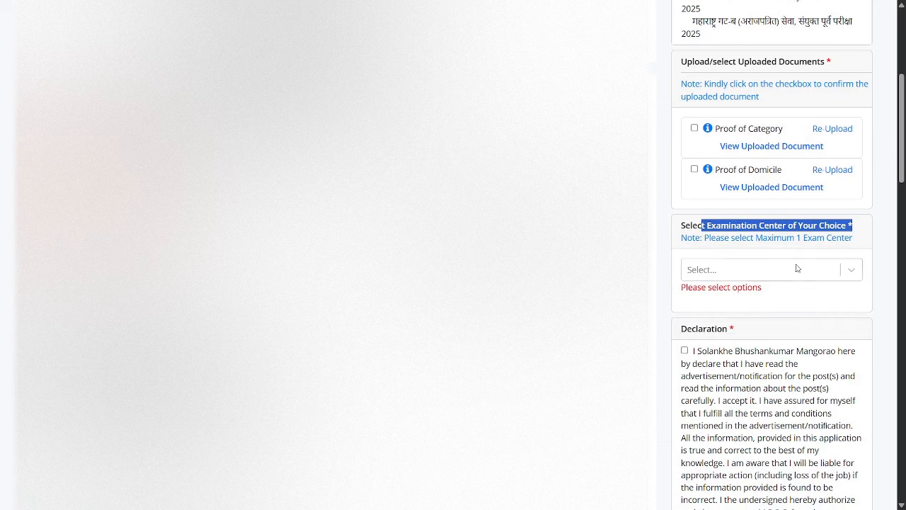
pyautogui.click(795, 266)
pyautogui.scroll(-4, 740, 408)
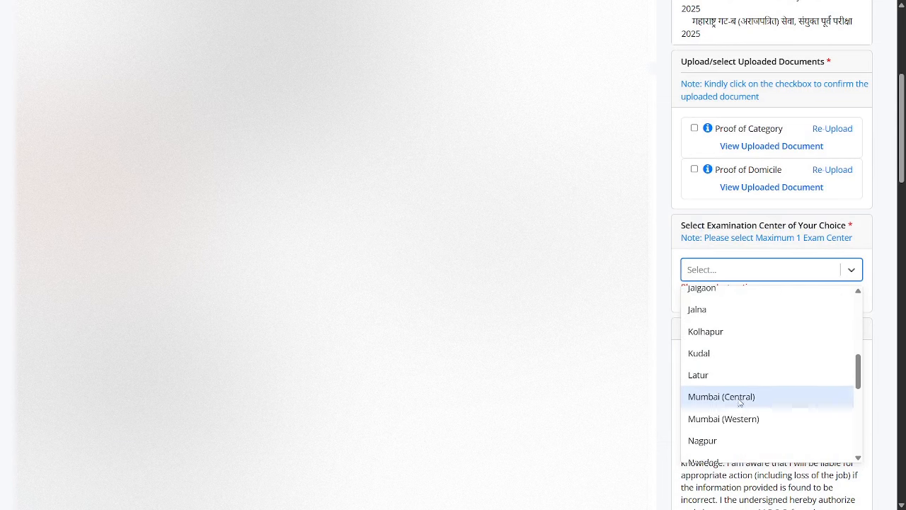
pyautogui.scroll(1, 743, 398)
pyautogui.scroll(-6, 757, 382)
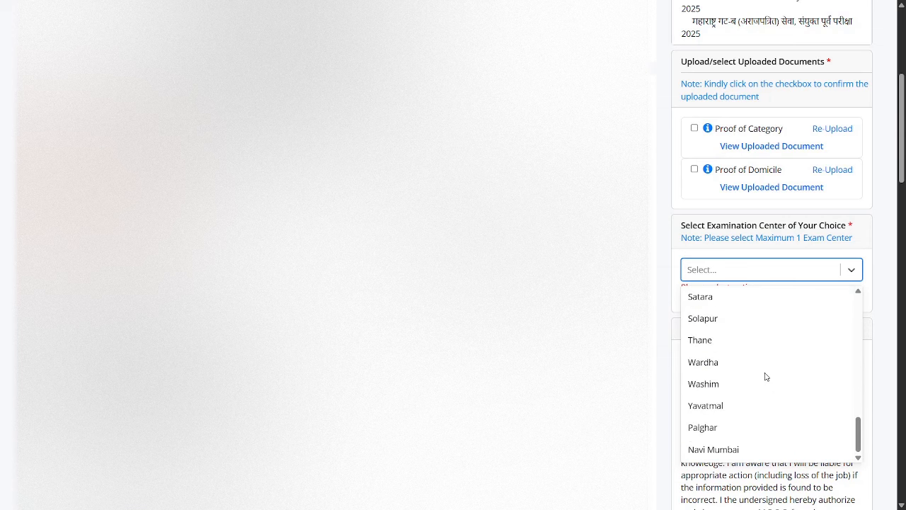
pyautogui.click(742, 340)
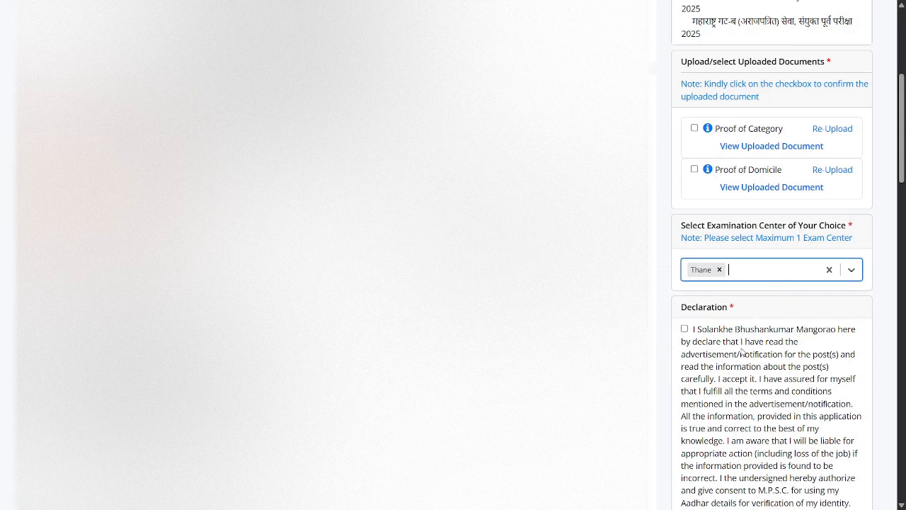
# Accept the application declaration, enter jamner as the location and submit the application for fee payment.
pyautogui.click(684, 328)
pyautogui.scroll(-4, 773, 369)
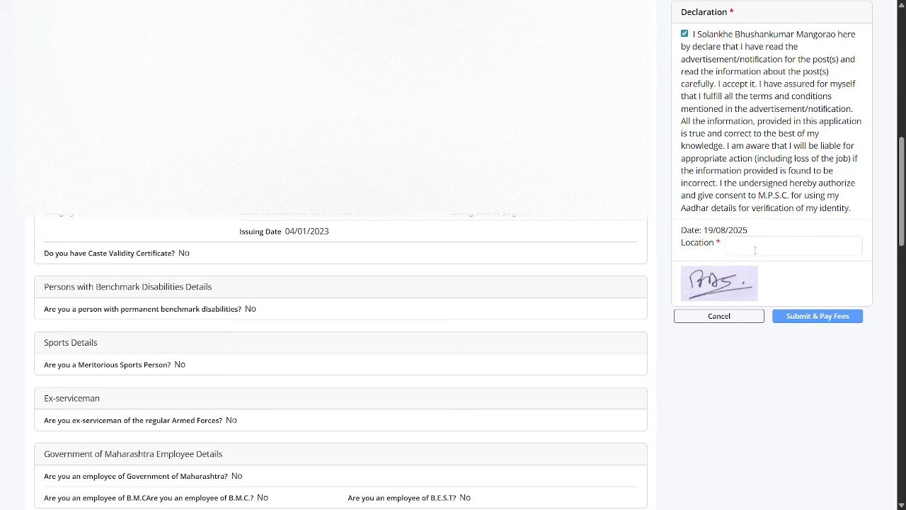
pyautogui.click(755, 250)
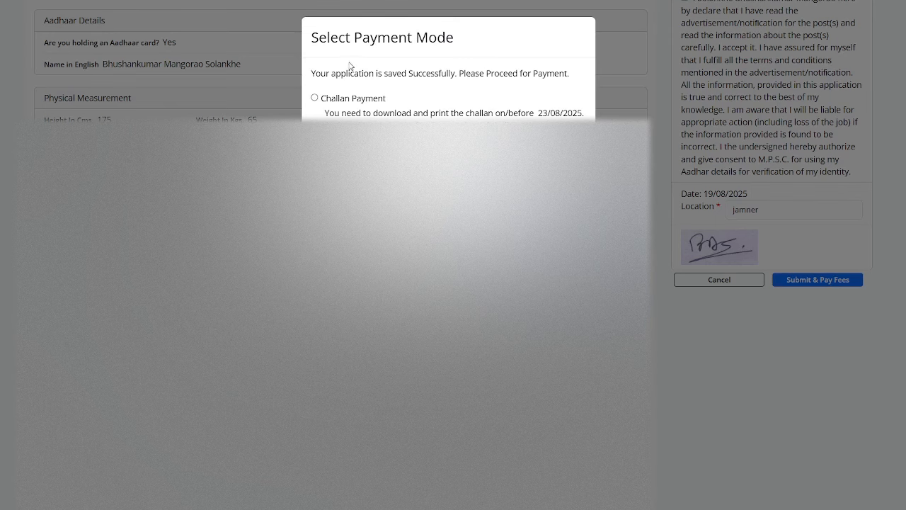
# Highlight the online payment terms, choose Online Payment through EaseBuzz as the payment mode and proceed to the payment page.
pyautogui.moveTo(318, 37); pyautogui.dragTo(462, 47)
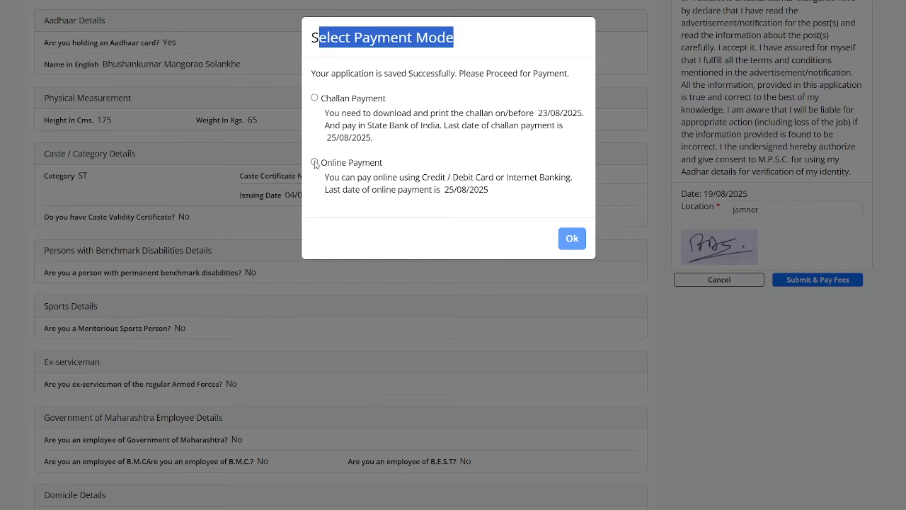
pyautogui.moveTo(329, 177); pyautogui.dragTo(494, 198)
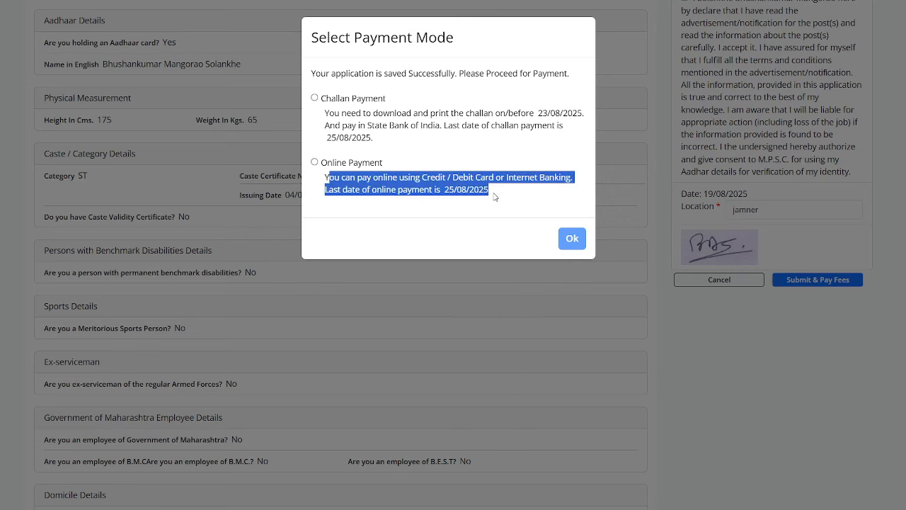
pyautogui.click(315, 162)
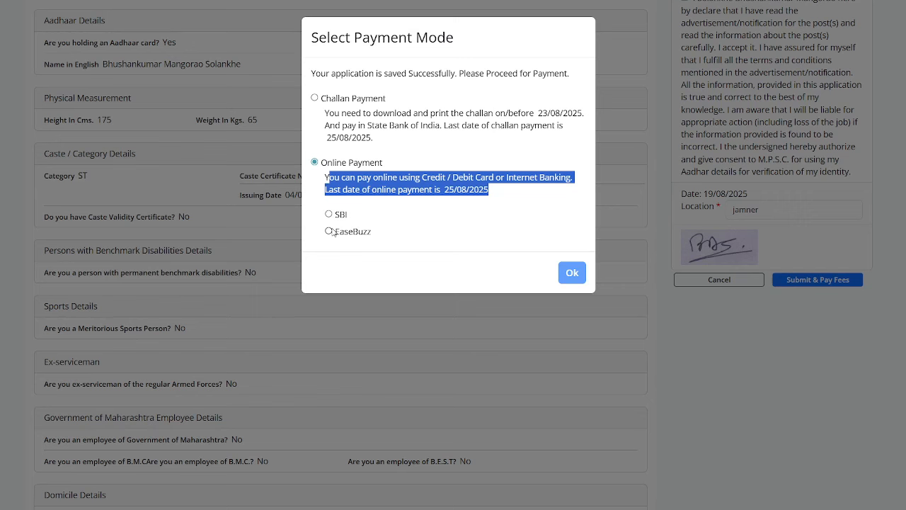
pyautogui.click(329, 231)
pyautogui.click(572, 274)
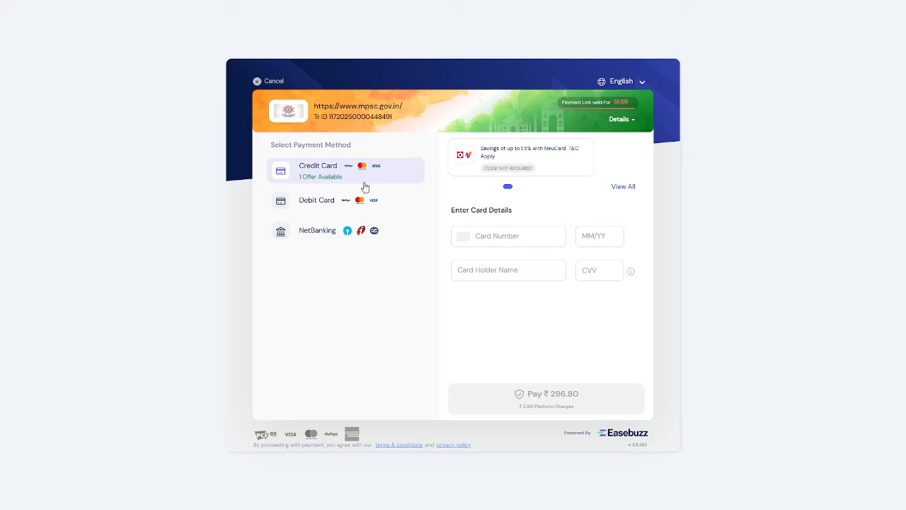
# View the available credit card offers without choosing a coupon, and look over the card detail fields of the Debit Card payment method.
pyautogui.click(630, 186)
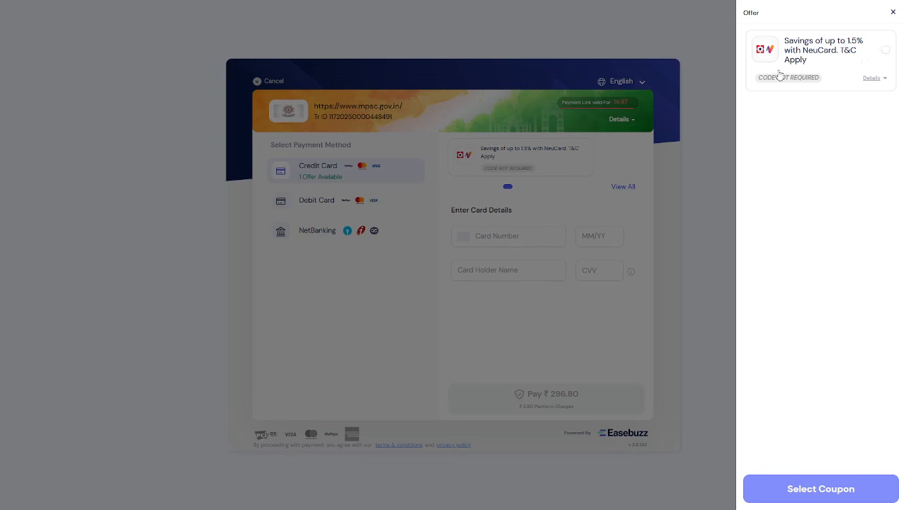
pyautogui.click(894, 14)
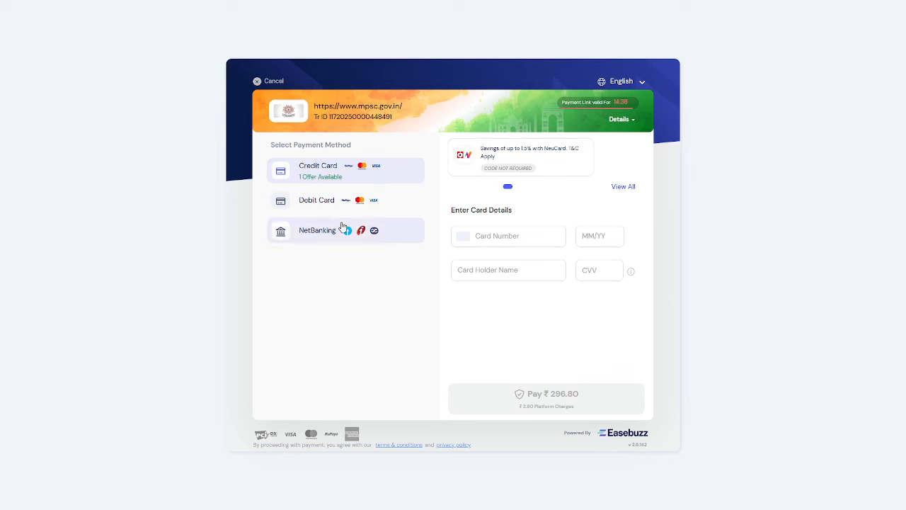
pyautogui.click(355, 202)
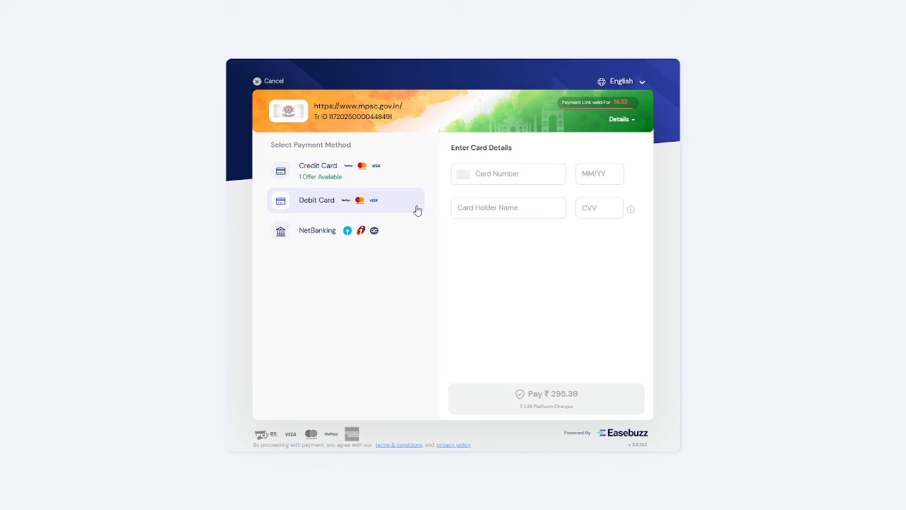
pyautogui.click(517, 173)
pyautogui.click(592, 173)
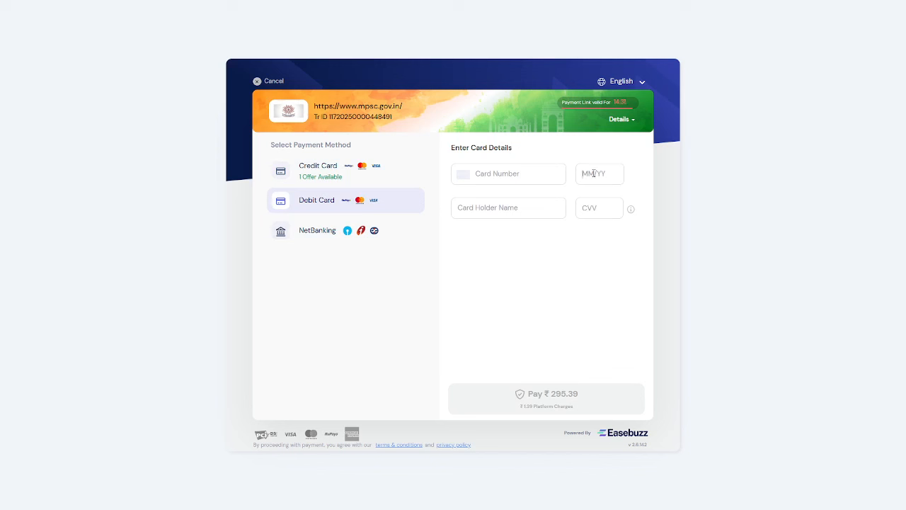
pyautogui.click(490, 210)
# Look through the Credit Card and NetBanking payment options and select Debit Card as the payment method.
pyautogui.click(366, 167)
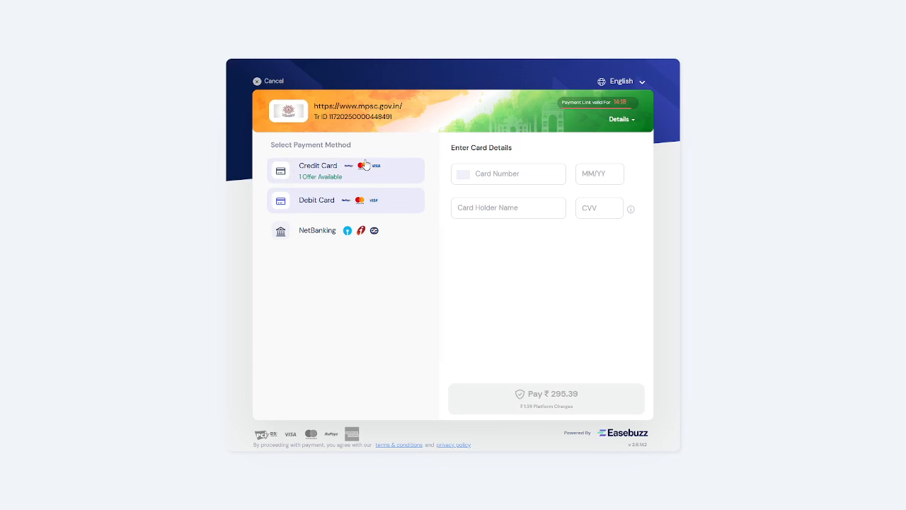
pyautogui.click(356, 202)
pyautogui.click(345, 227)
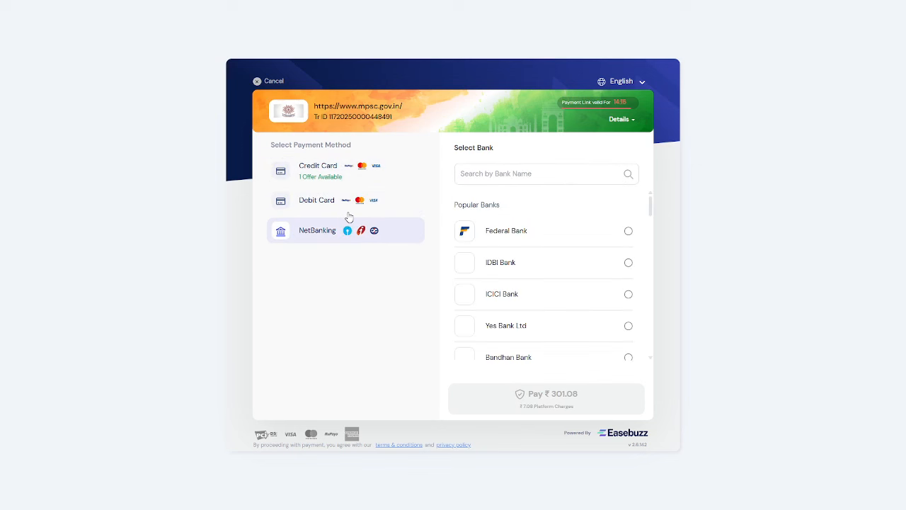
pyautogui.click(347, 212)
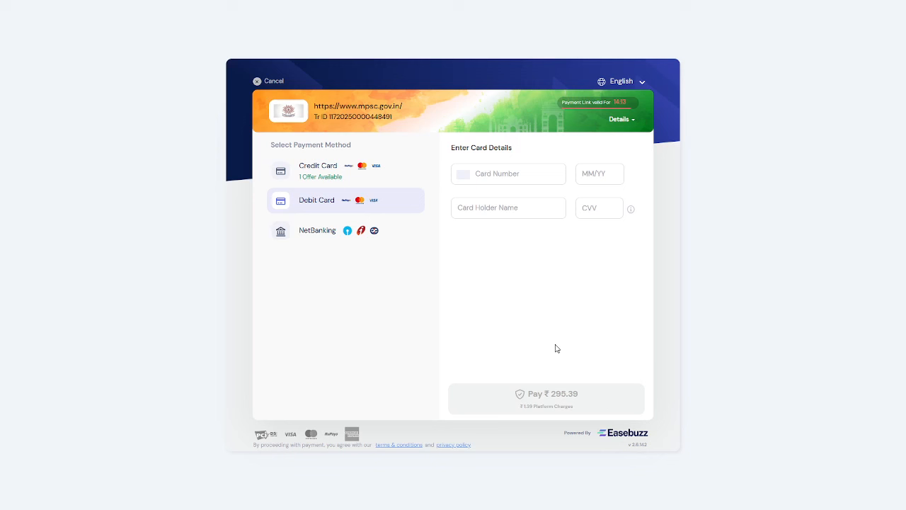